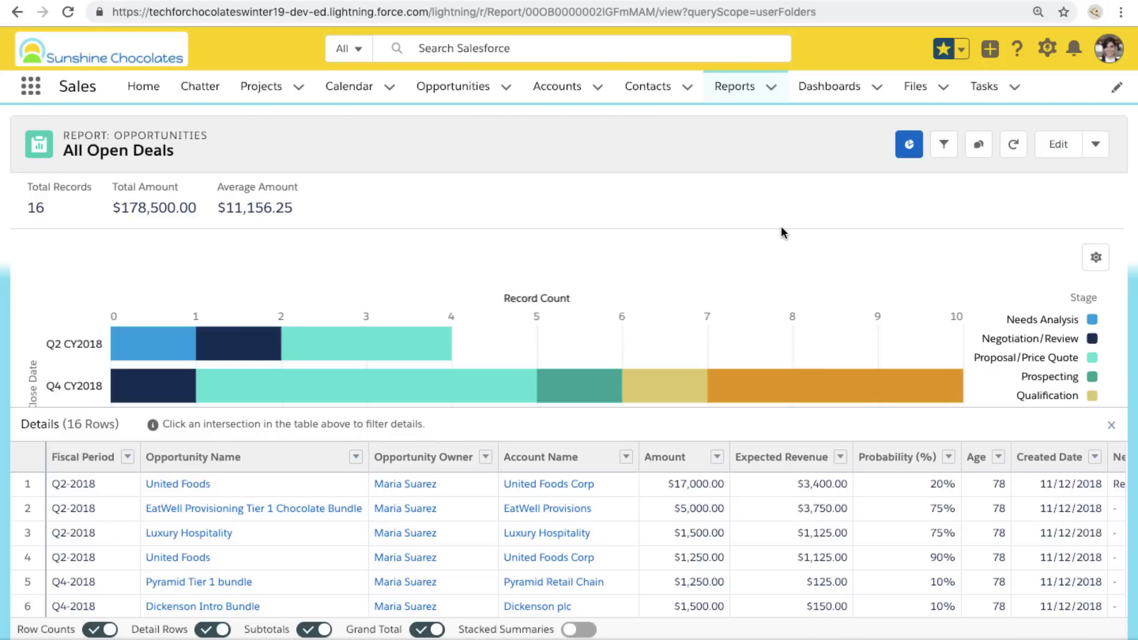
click(1058, 147)
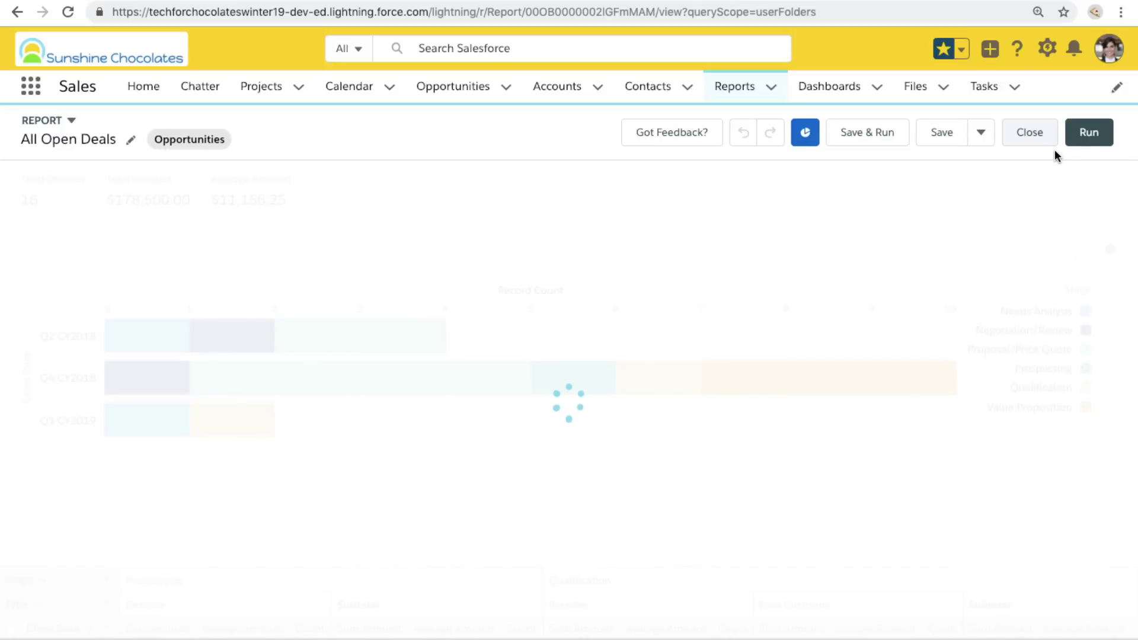
click(188, 178)
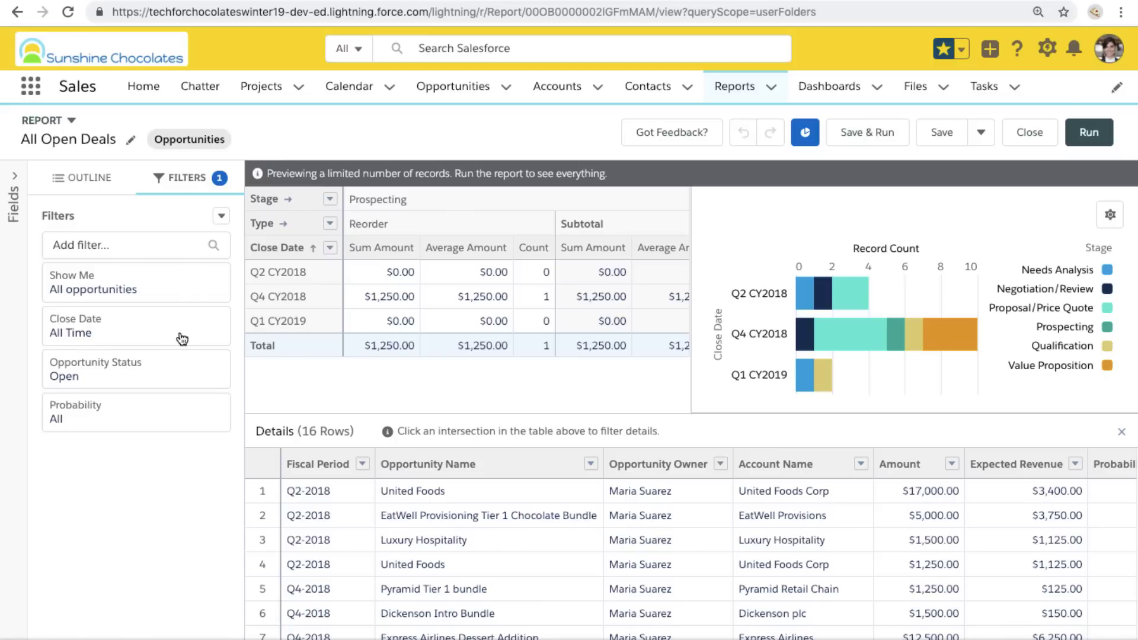
click(182, 385)
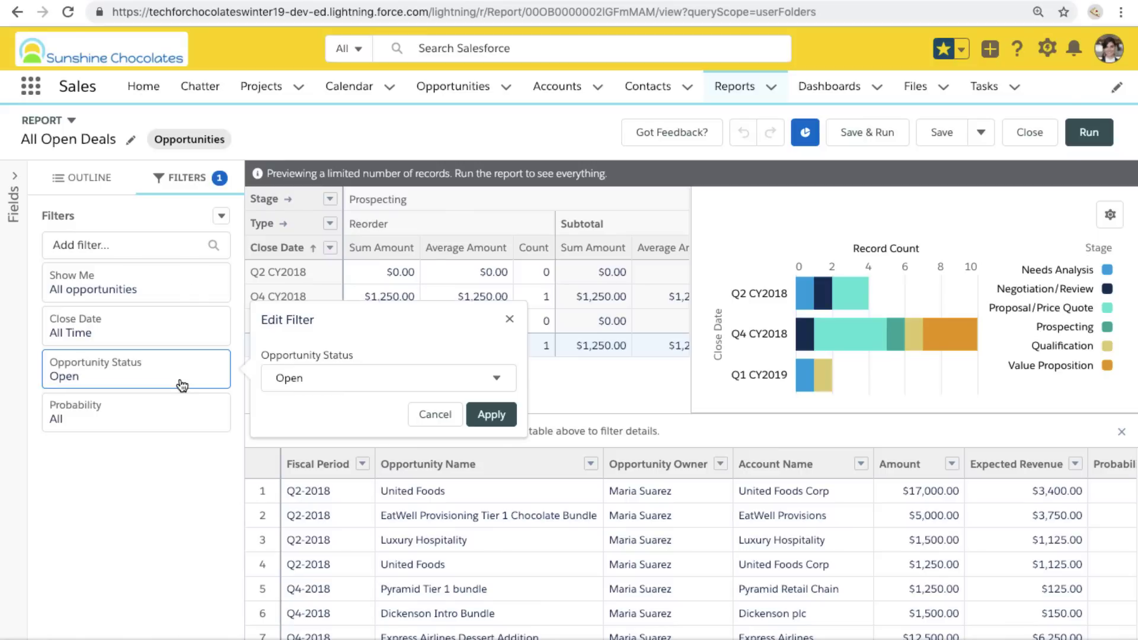
click(145, 483)
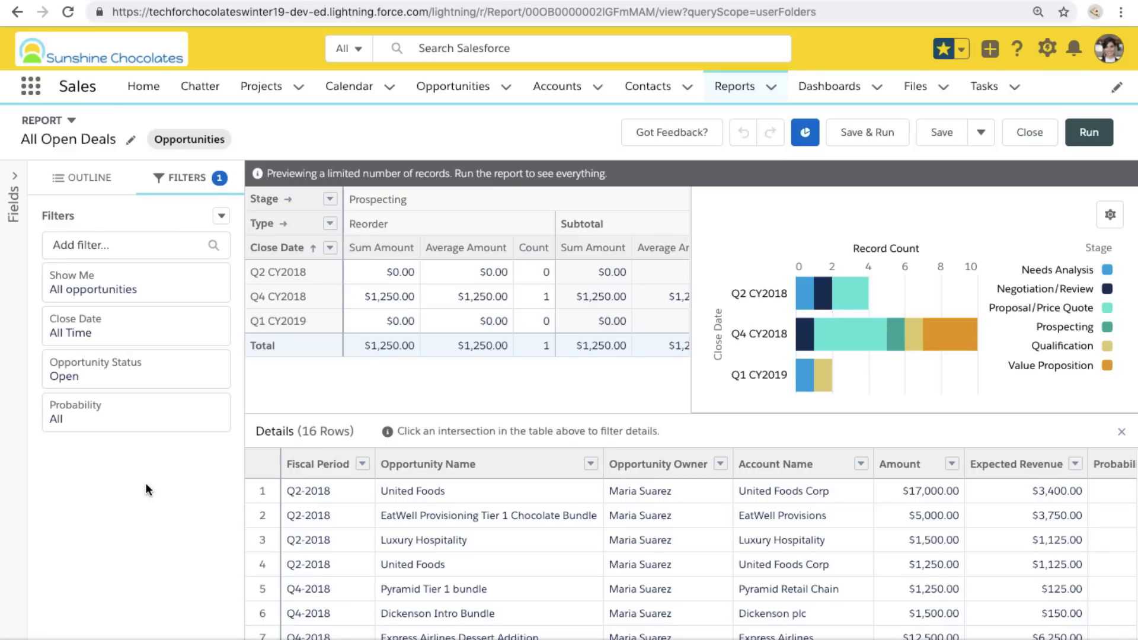
click(81, 187)
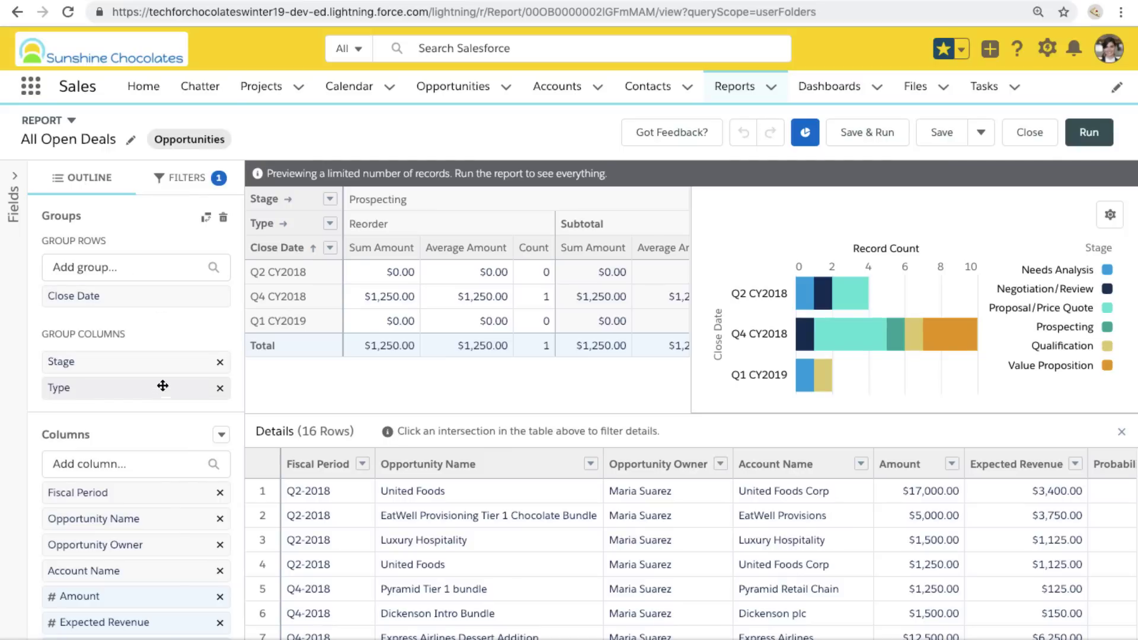
Add a Sum summary to the Expected Revenue column of All Open Deals
scroll(164, 431, down, 1)
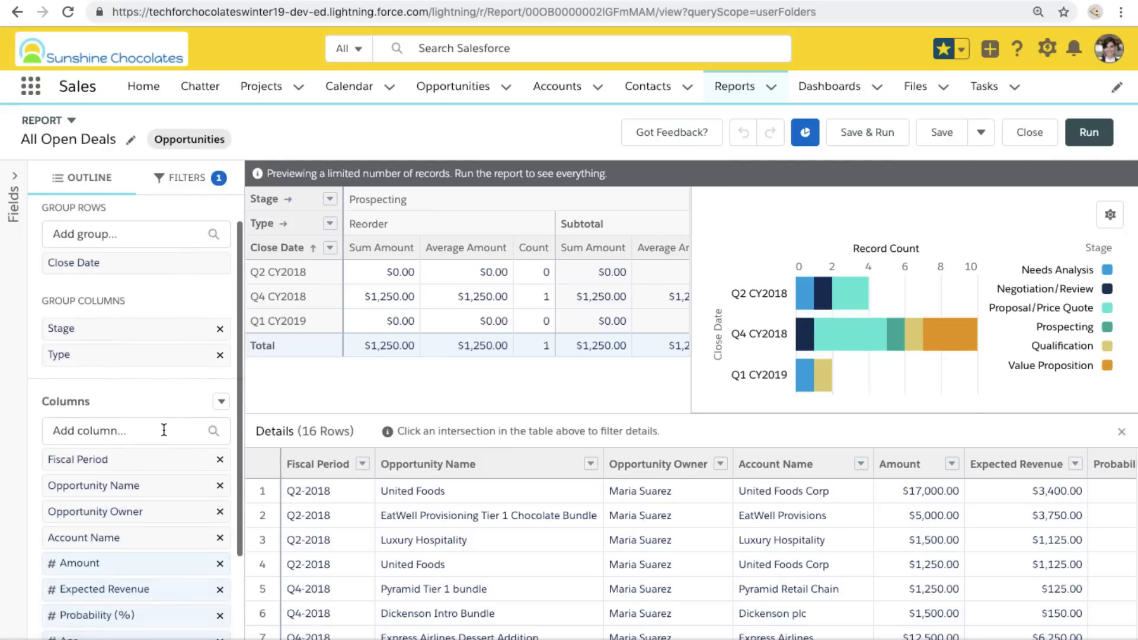
scroll(163, 430, down, 3)
click(160, 455)
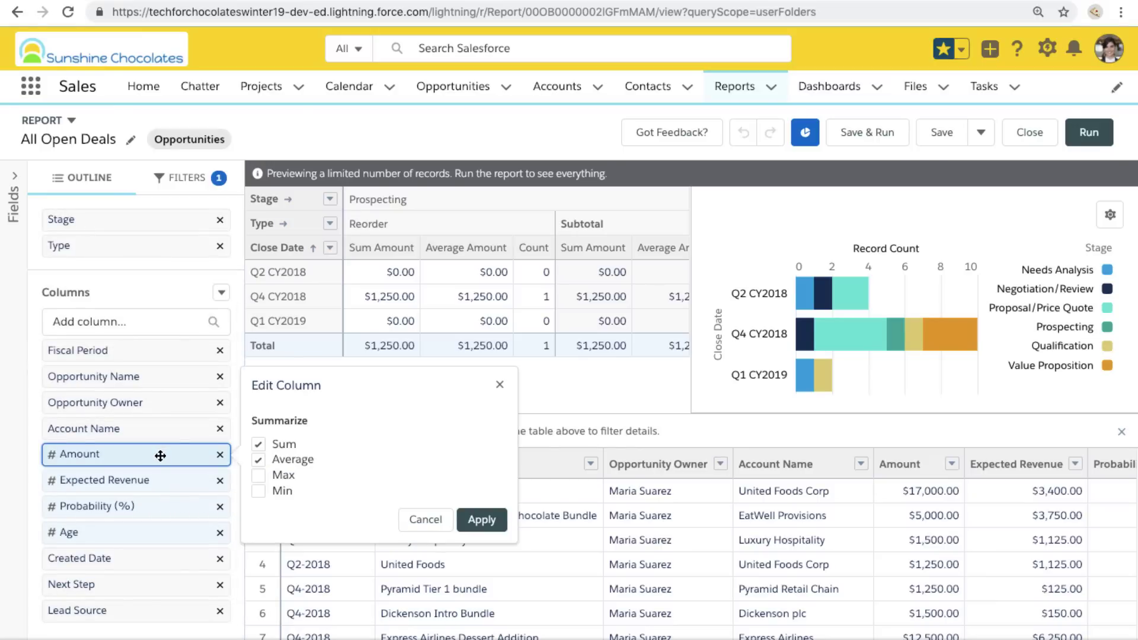
click(158, 484)
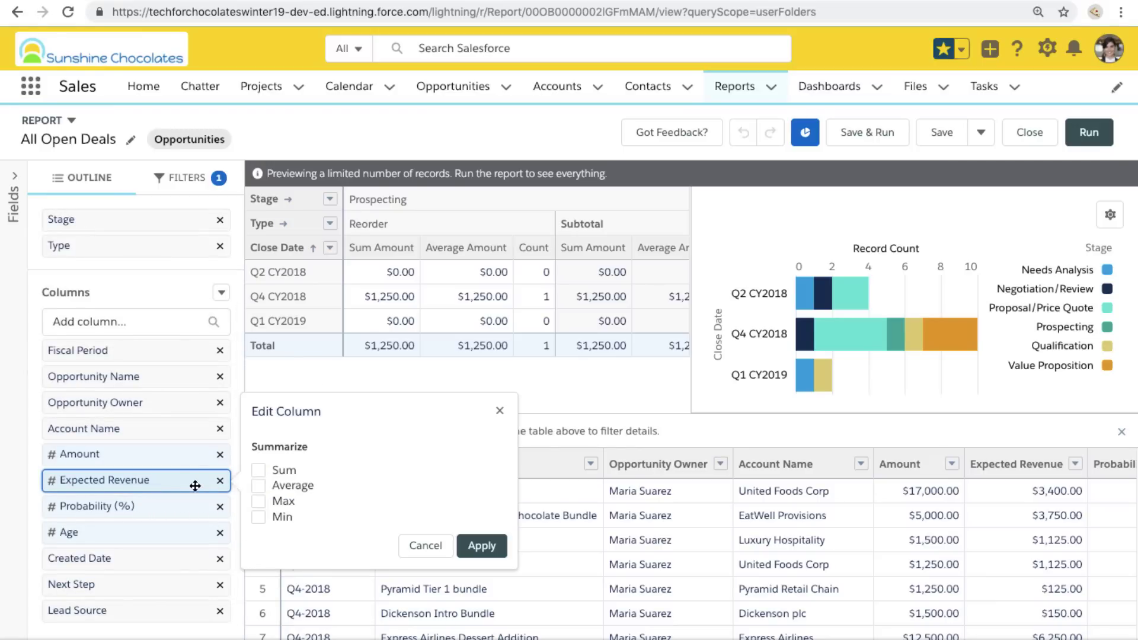
click(258, 471)
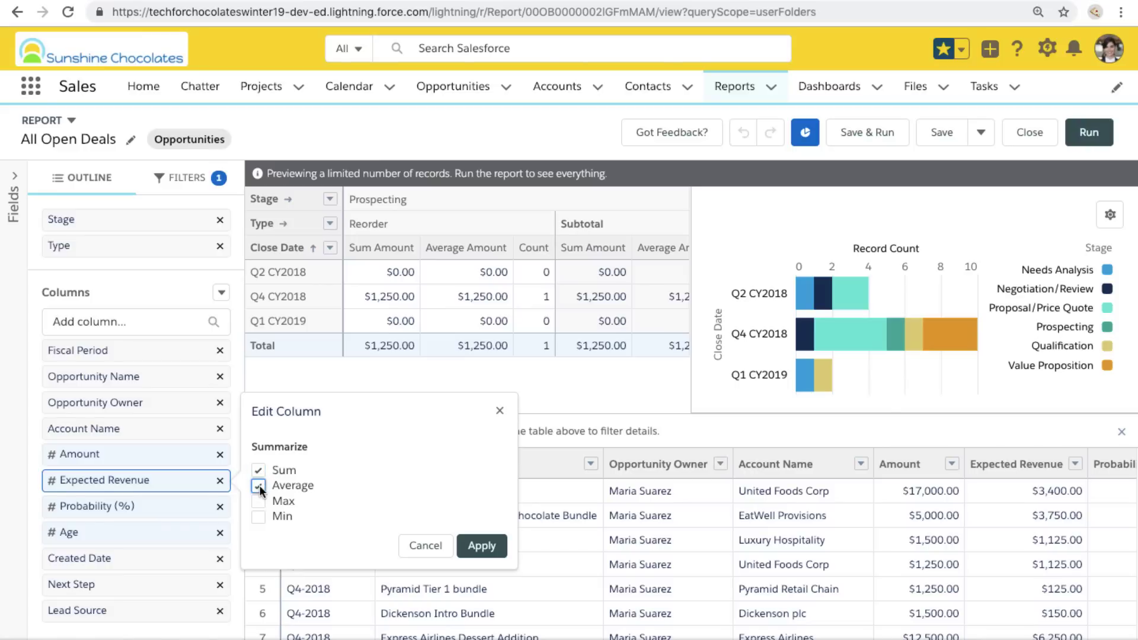
Summarize the Age column as an Average, apply it, and save the report
click(172, 508)
click(158, 532)
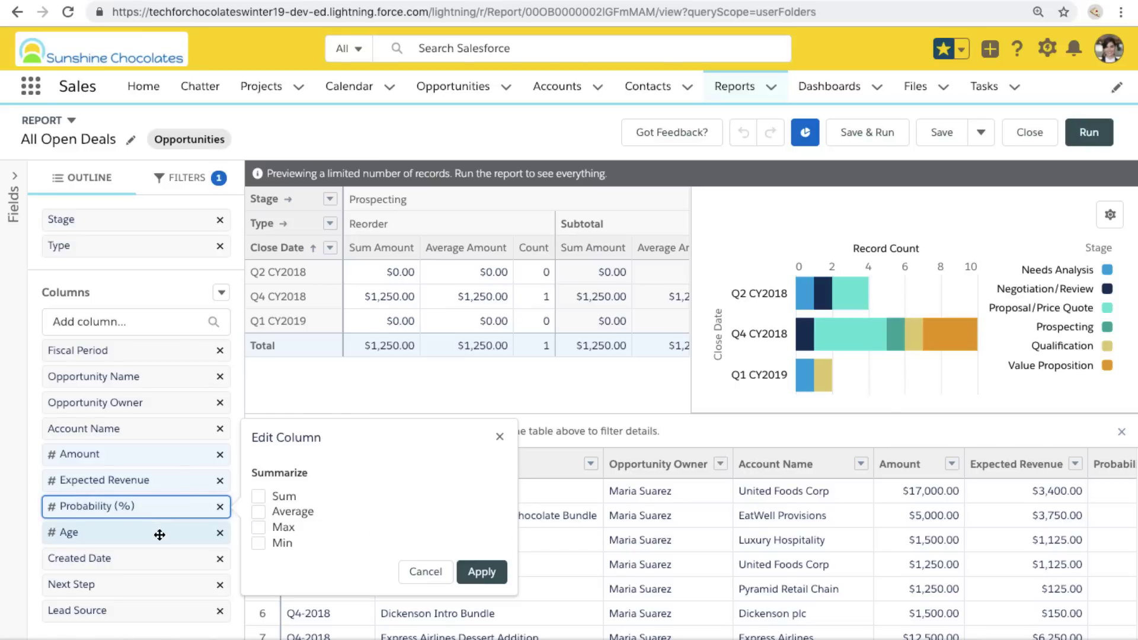
click(259, 538)
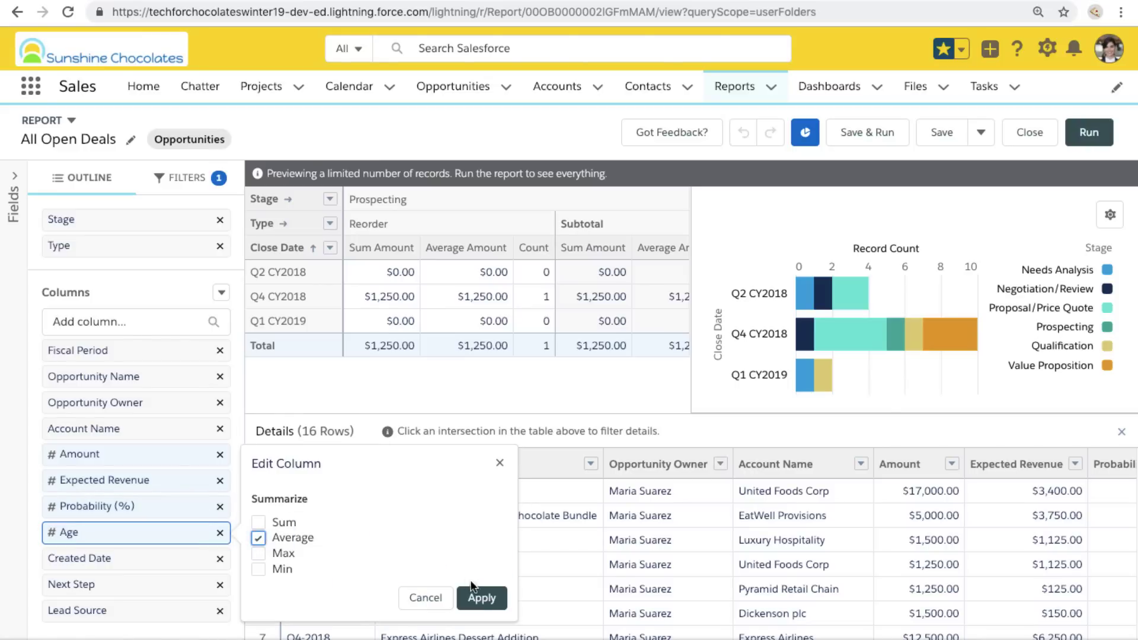
click(480, 597)
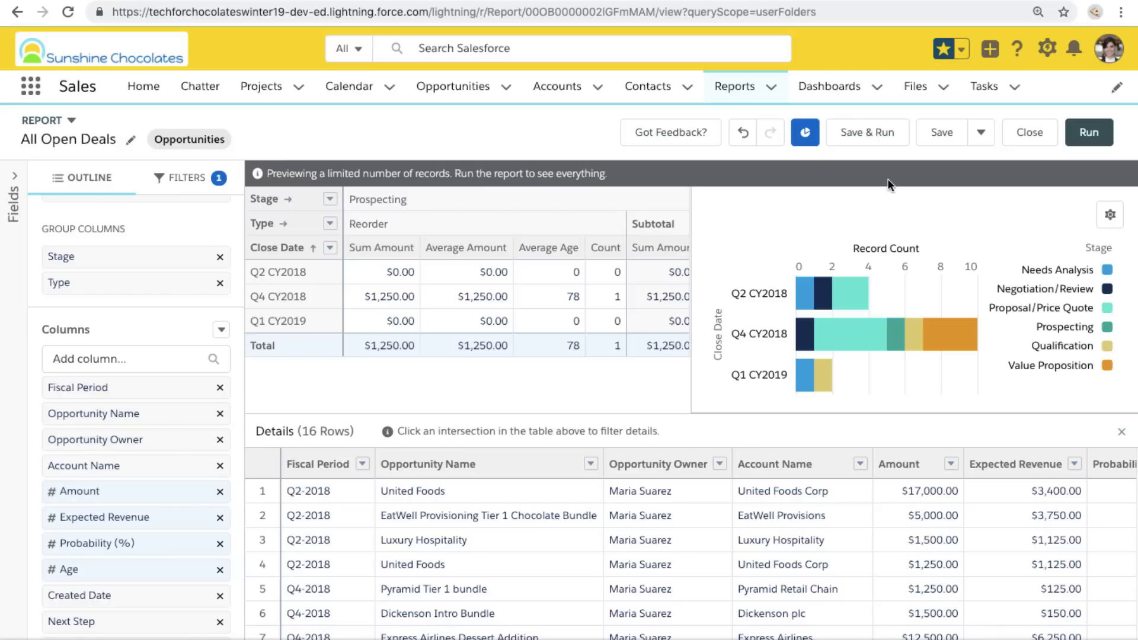
click(942, 134)
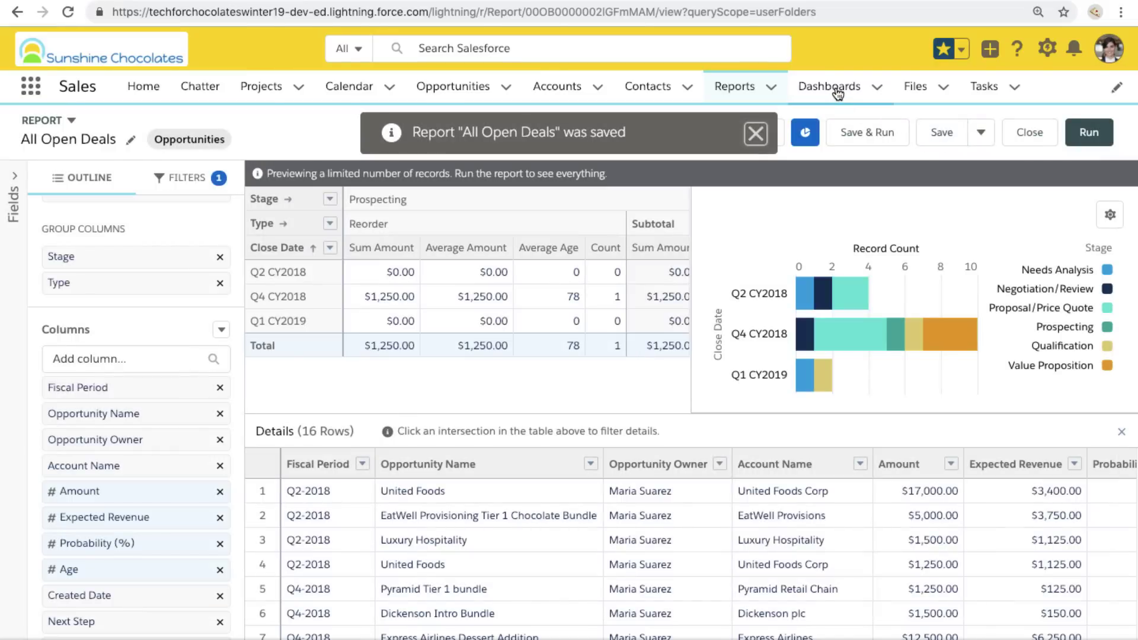
From the Dashboards list, create a new dashboard named 'Pipeline Dashboard'
click(837, 92)
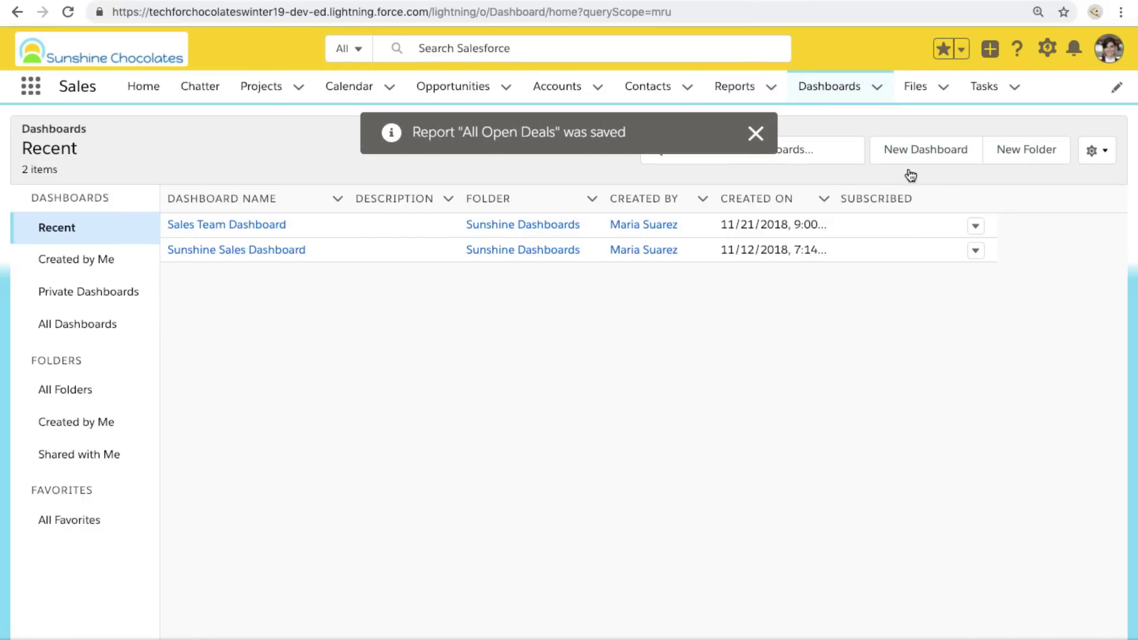
click(924, 159)
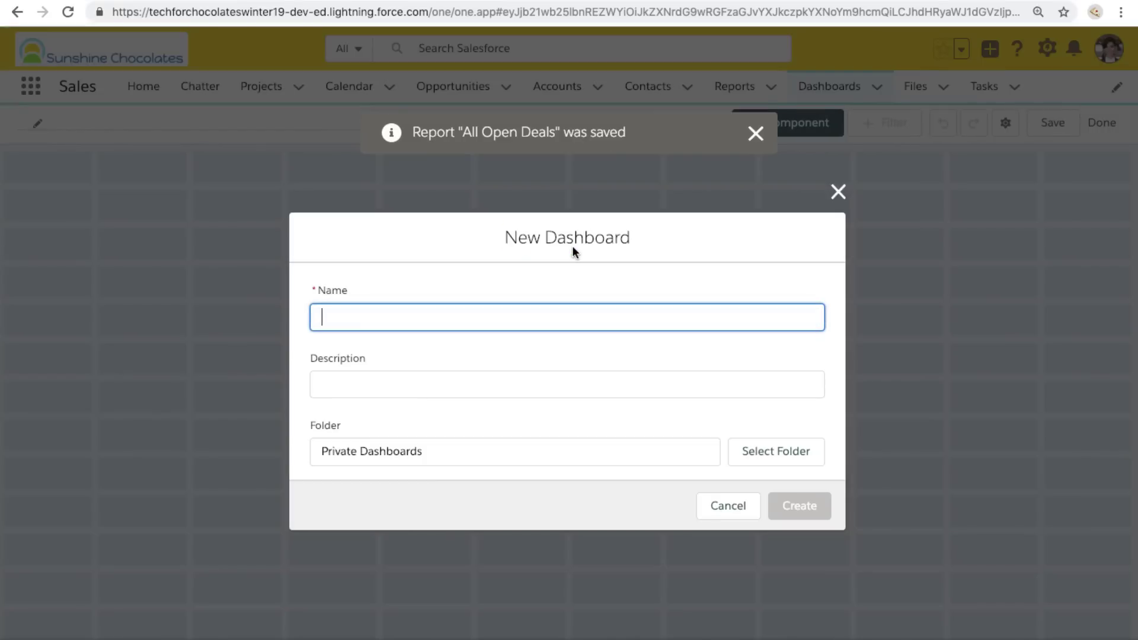
text(Pipeline Dashboard)
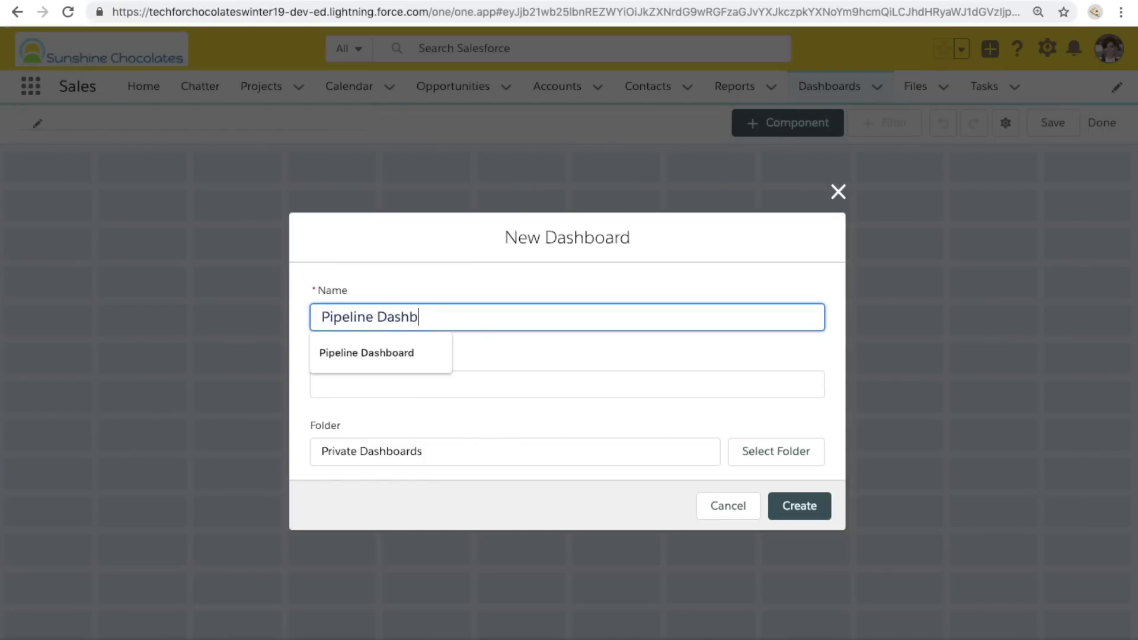
key(Tab)
click(799, 506)
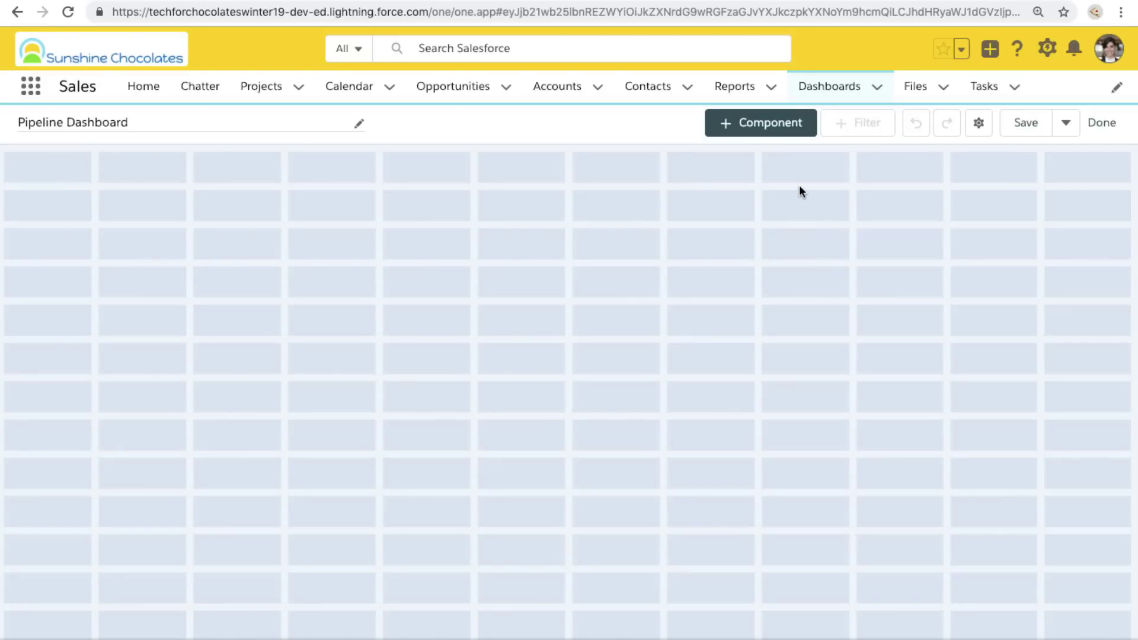
Add a Metric component from All Open Deals showing Sum of Amount
click(770, 126)
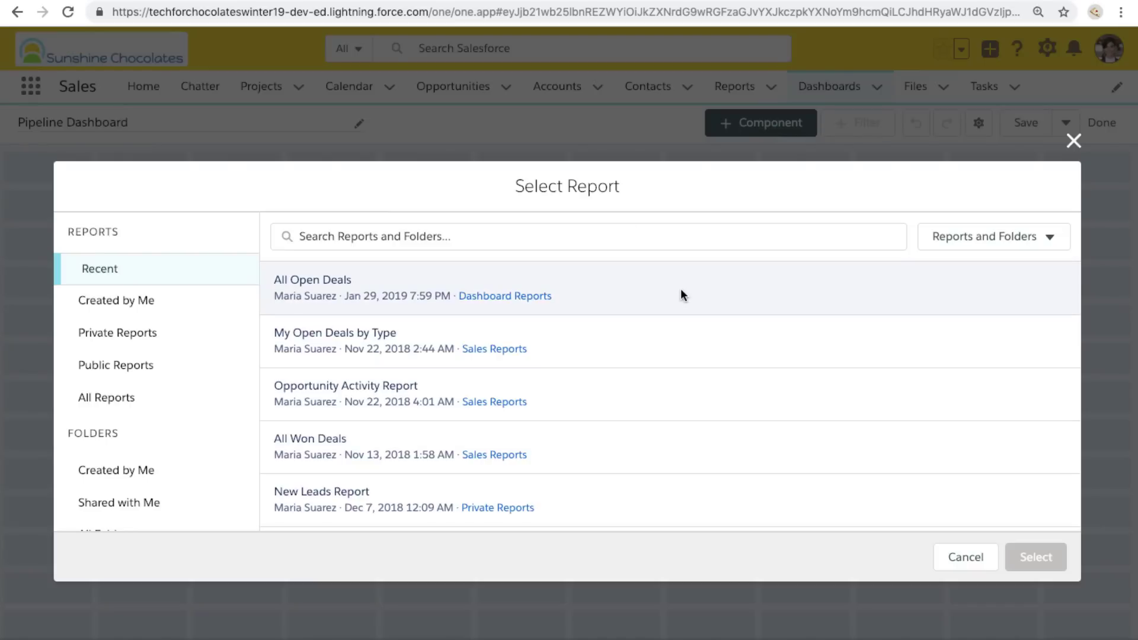
click(680, 288)
click(1030, 559)
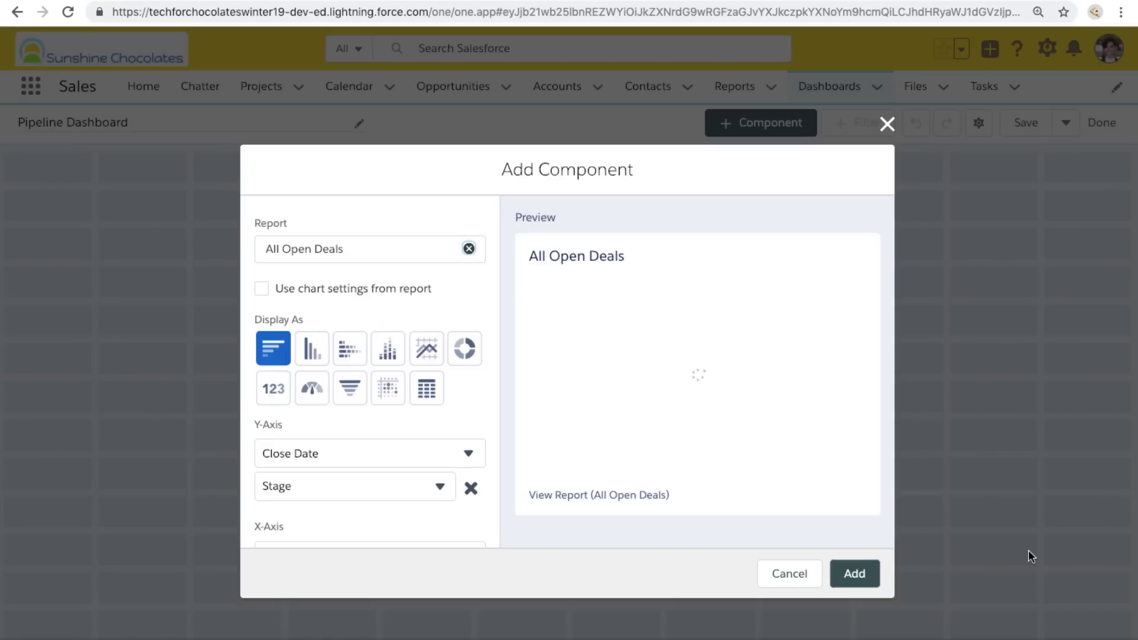
click(269, 389)
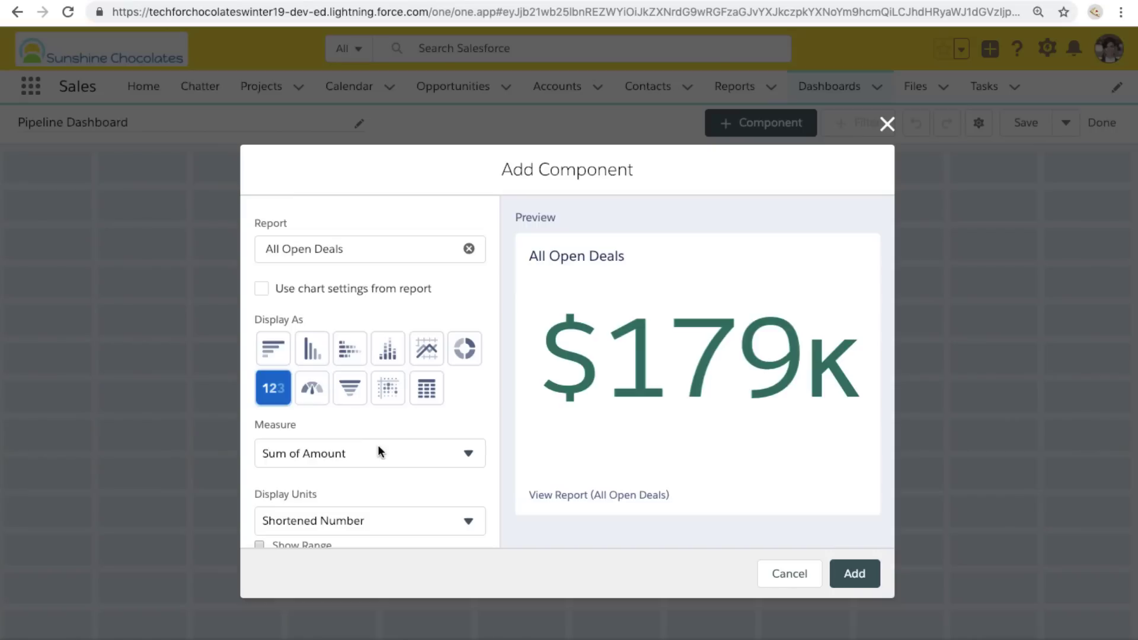
scroll(378, 446, down, 1)
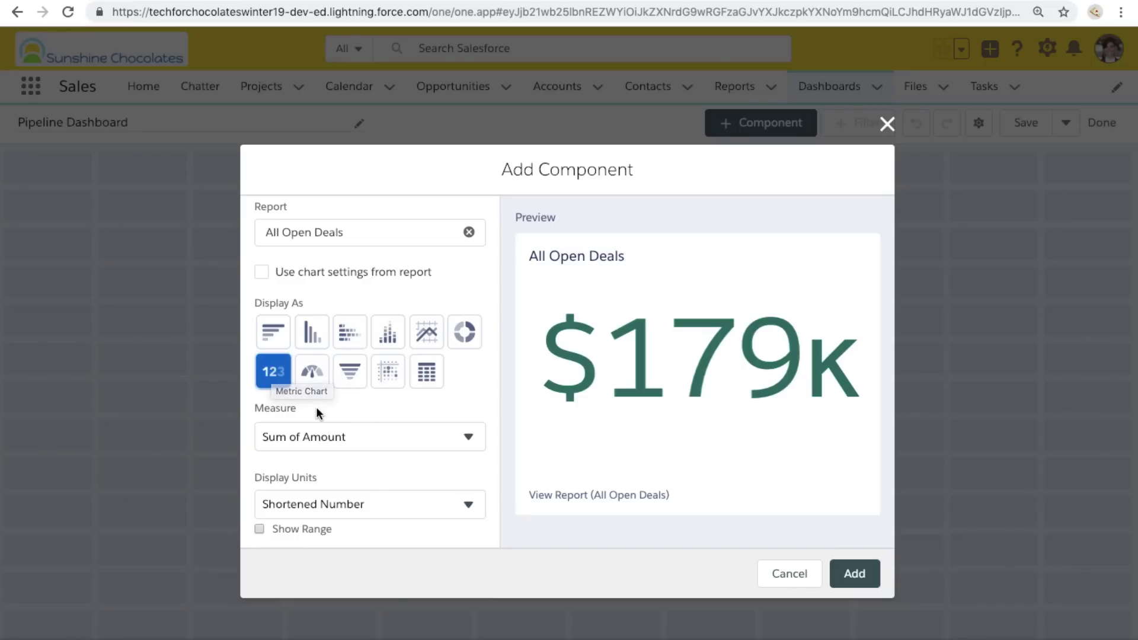
scroll(318, 409, down, 3)
click(428, 343)
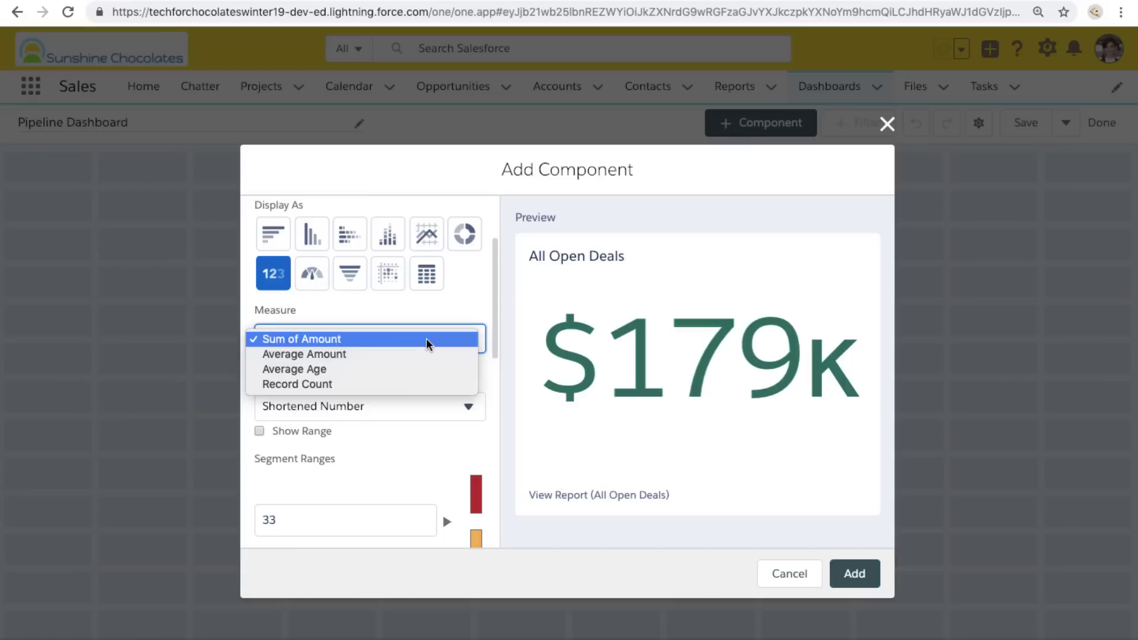
click(428, 344)
scroll(432, 397, down, 1)
click(474, 320)
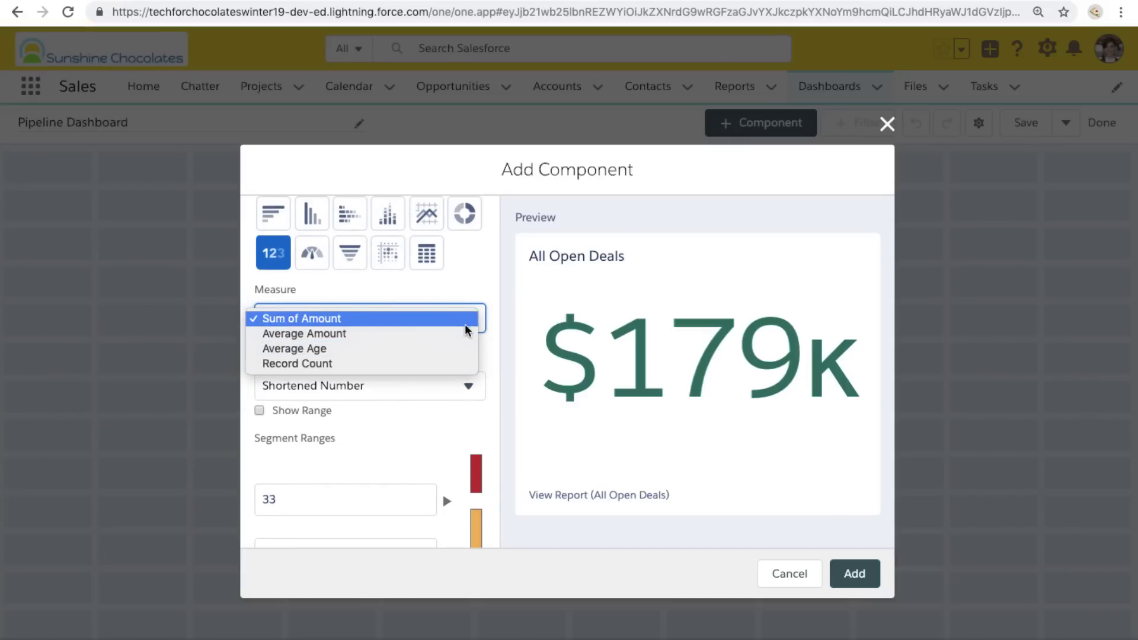
click(491, 355)
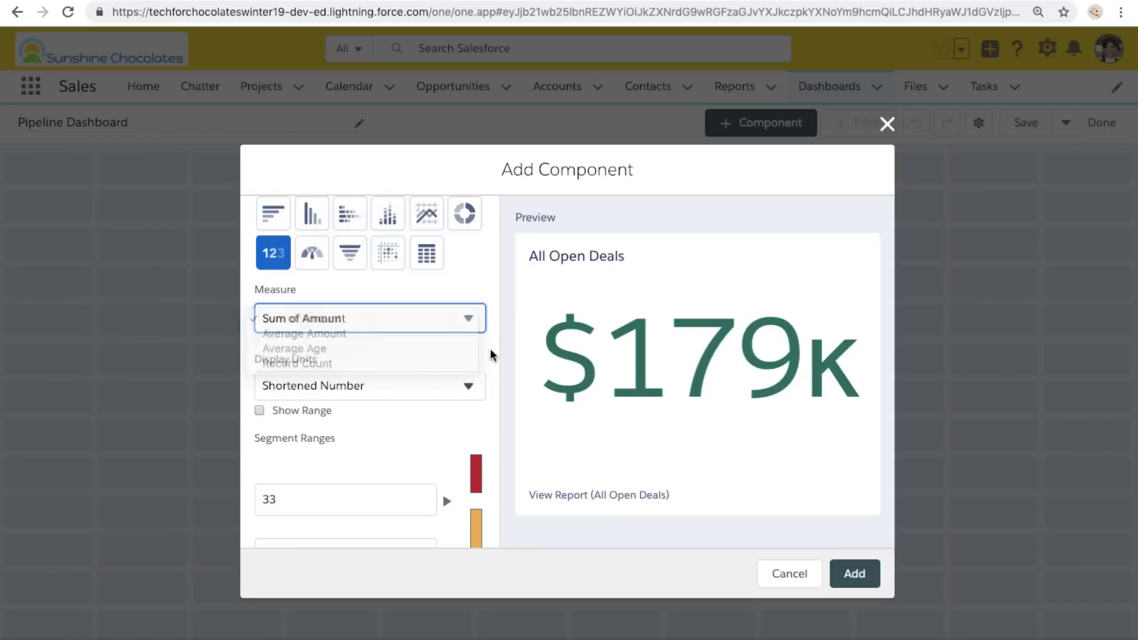
Title the metric 'Total Deals' and add it to the dashboard
scroll(408, 355, down, 3)
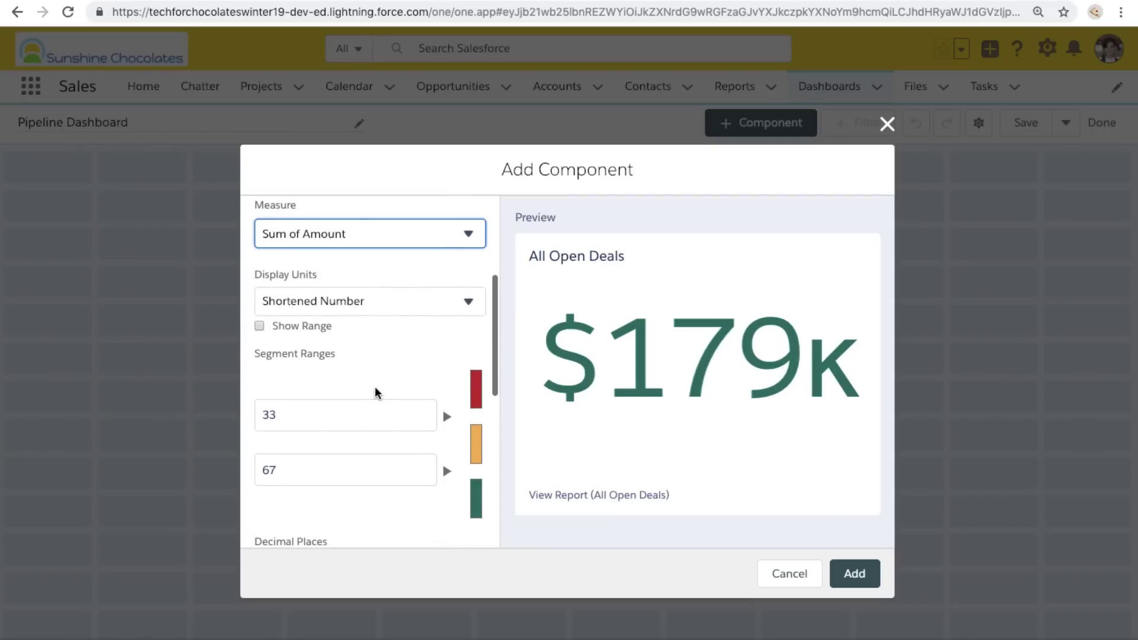
scroll(376, 389, down, 4)
scroll(341, 283, down, 3)
scroll(341, 282, down, 3)
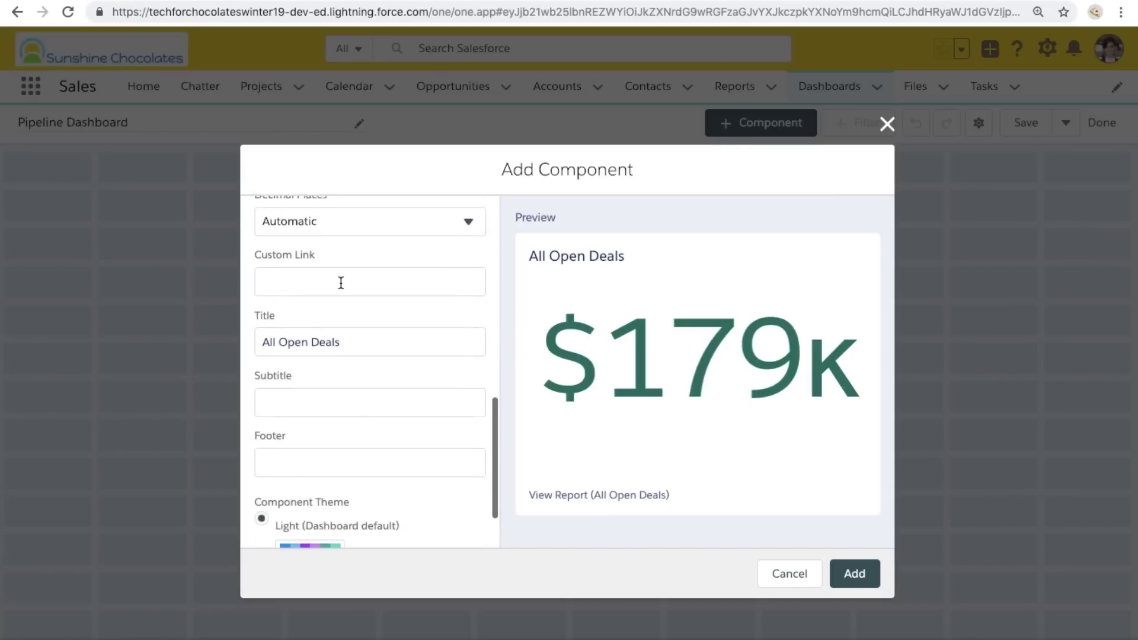
click(305, 336)
key(super+a)
key(BackSpace)
text(T)
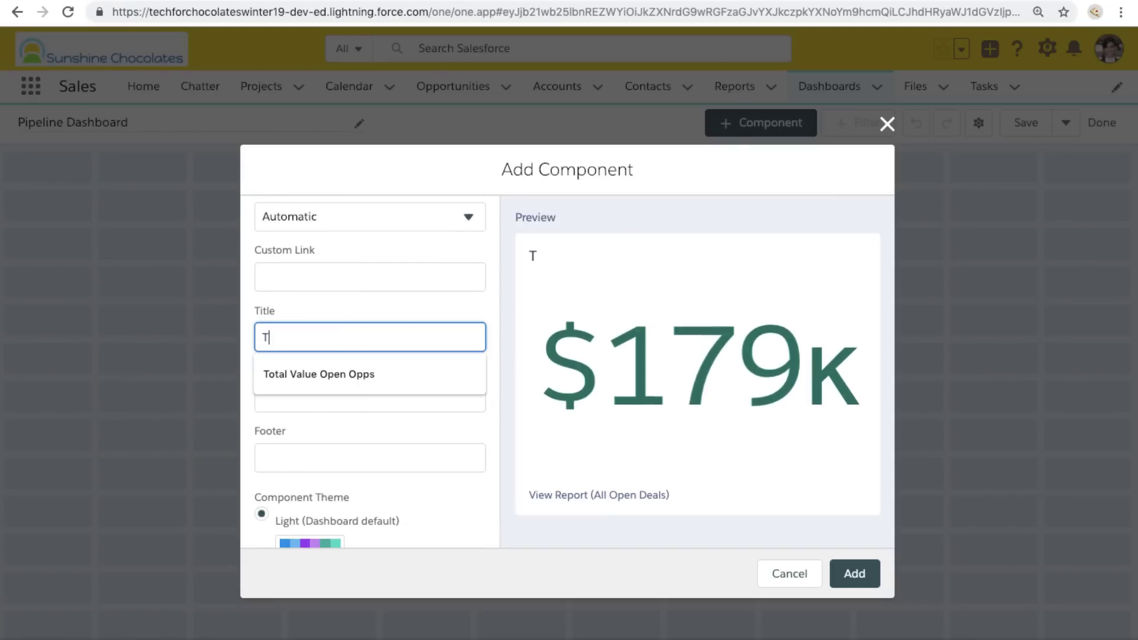
text(otal Deals)
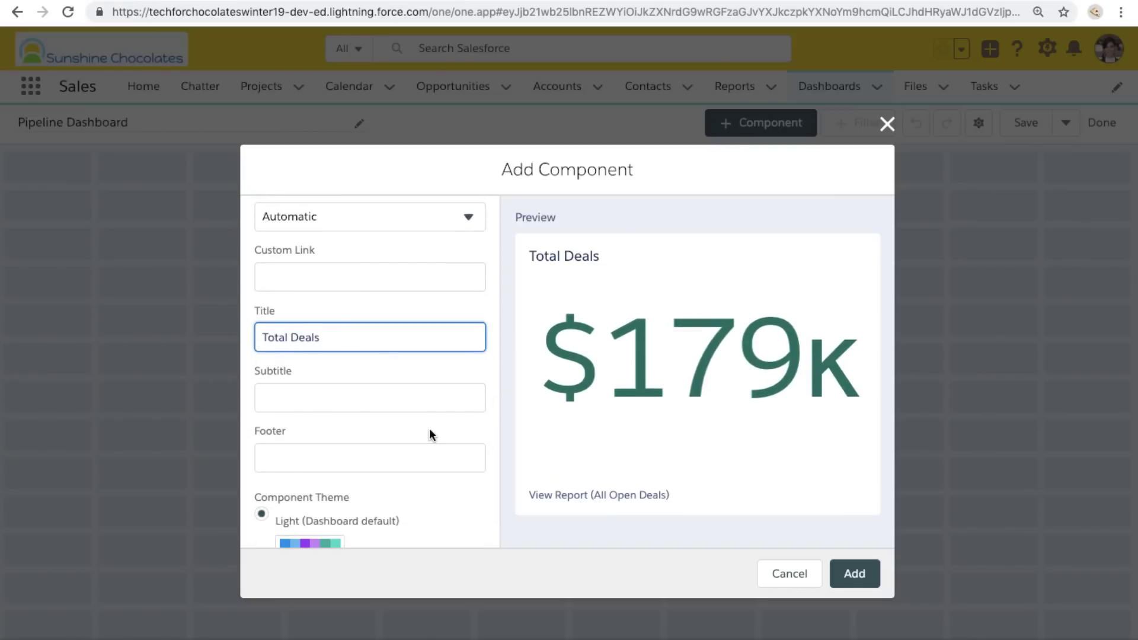
click(852, 575)
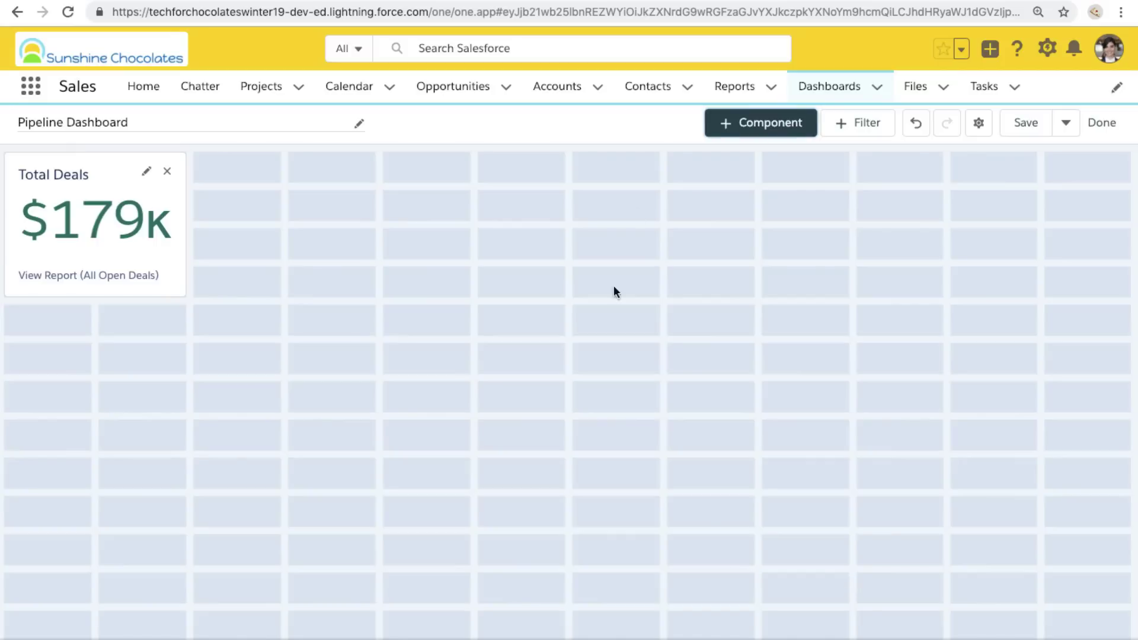
Add a Donut component from All Open Deals sliced by Type
click(762, 126)
click(628, 290)
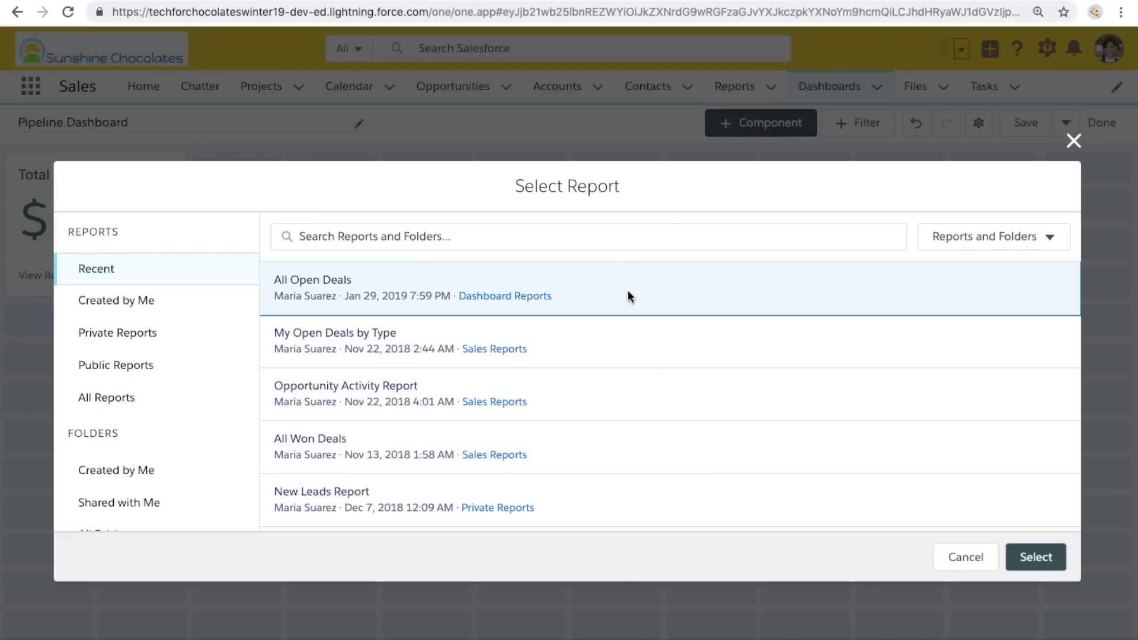
click(1032, 558)
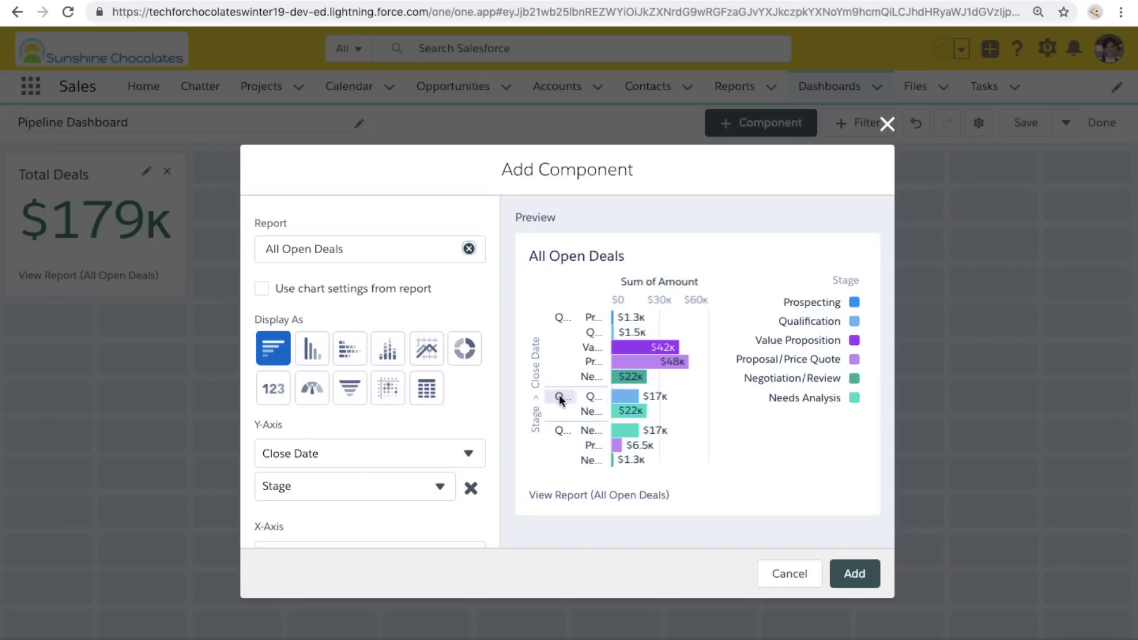
click(466, 348)
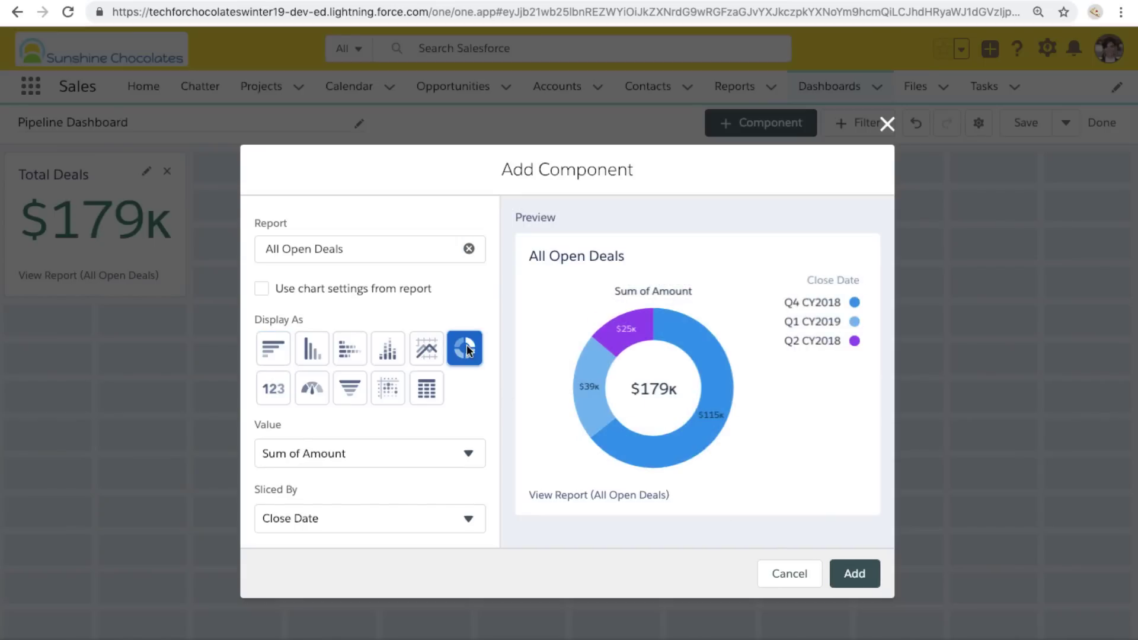
scroll(434, 419, down, 3)
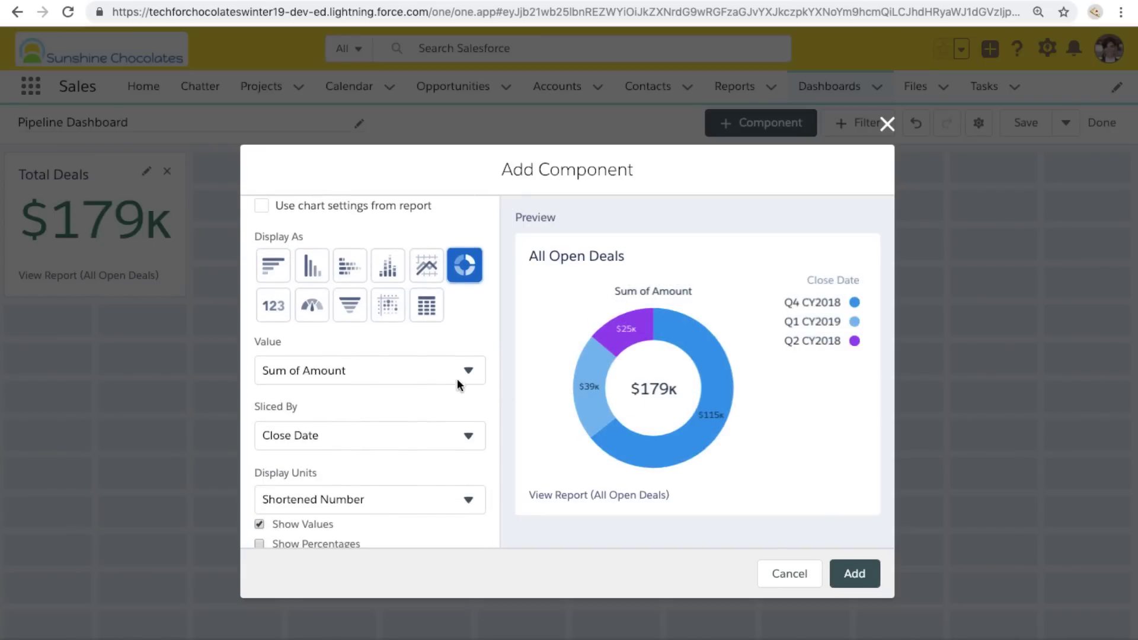
click(461, 434)
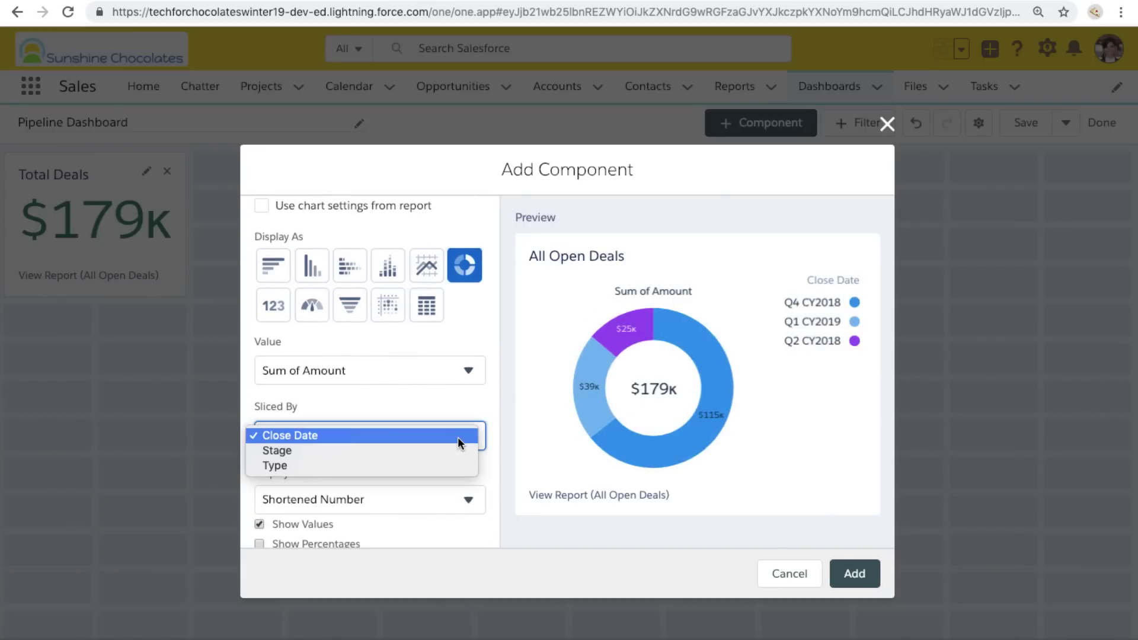
click(443, 465)
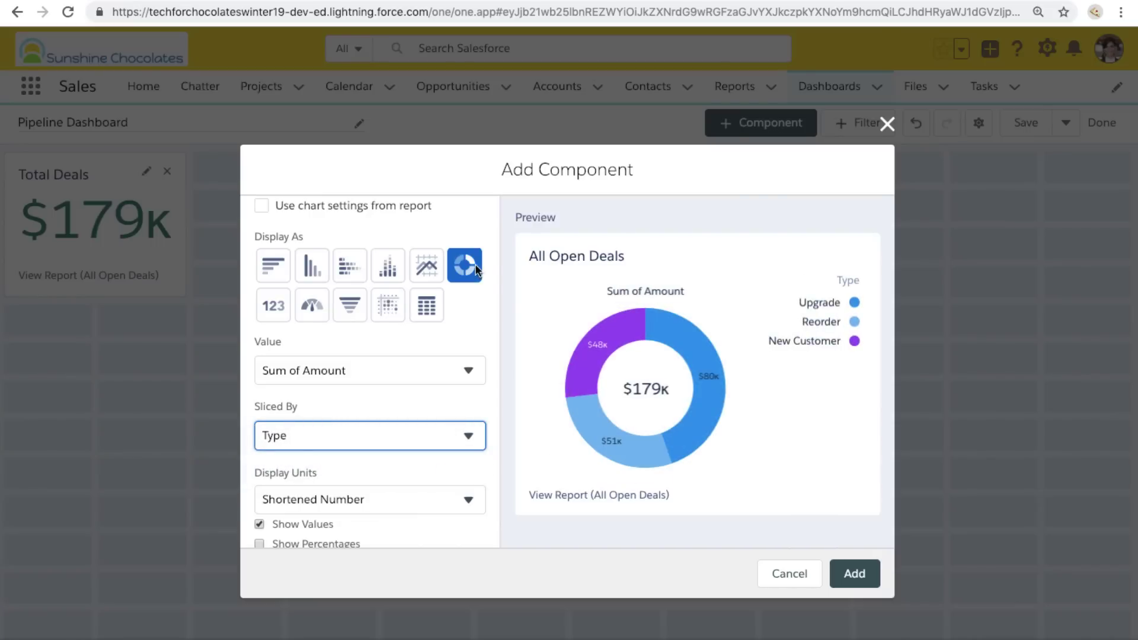
Title the donut 'Deals by Type' and add it to the dashboard
scroll(454, 485, down, 5)
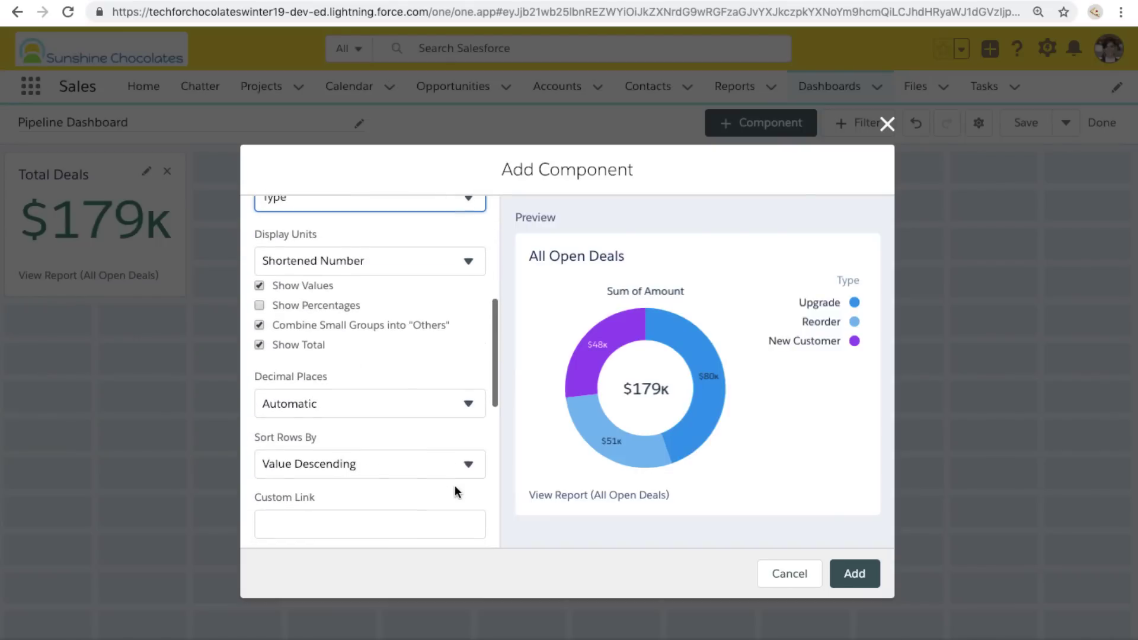
scroll(403, 465, down, 2)
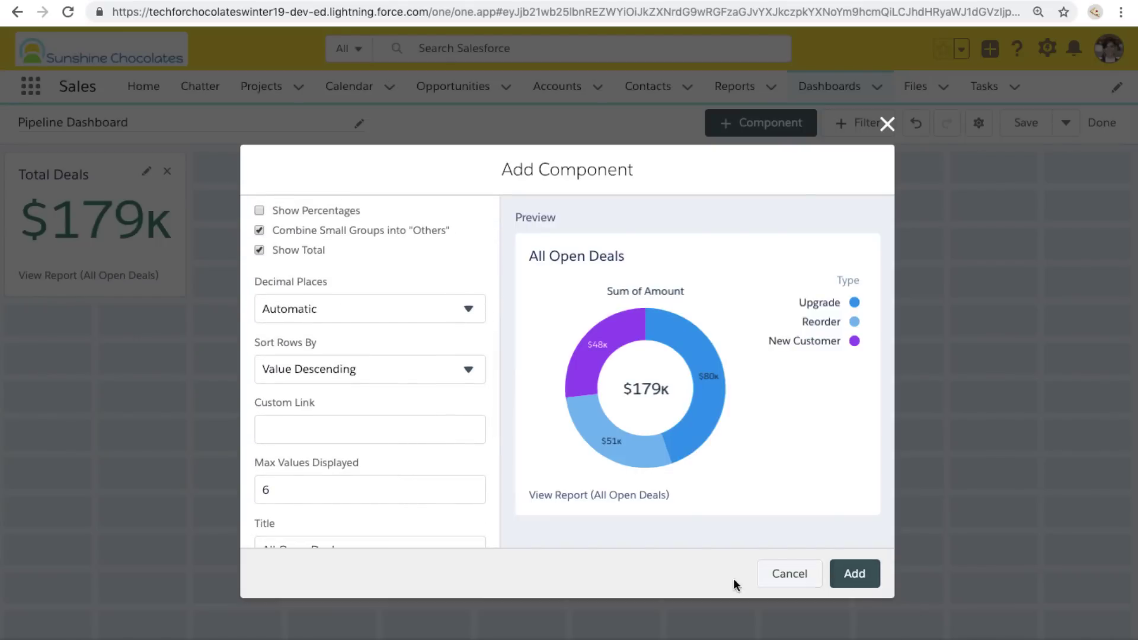
scroll(427, 496, down, 6)
click(323, 242)
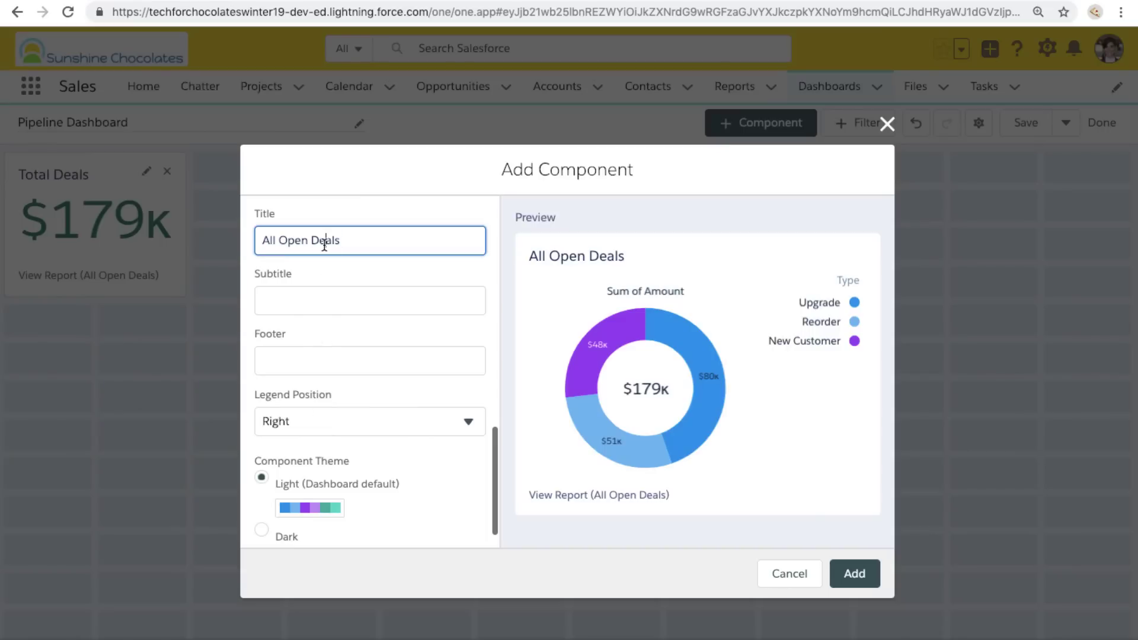
triple_click(323, 242)
text(Deals by )
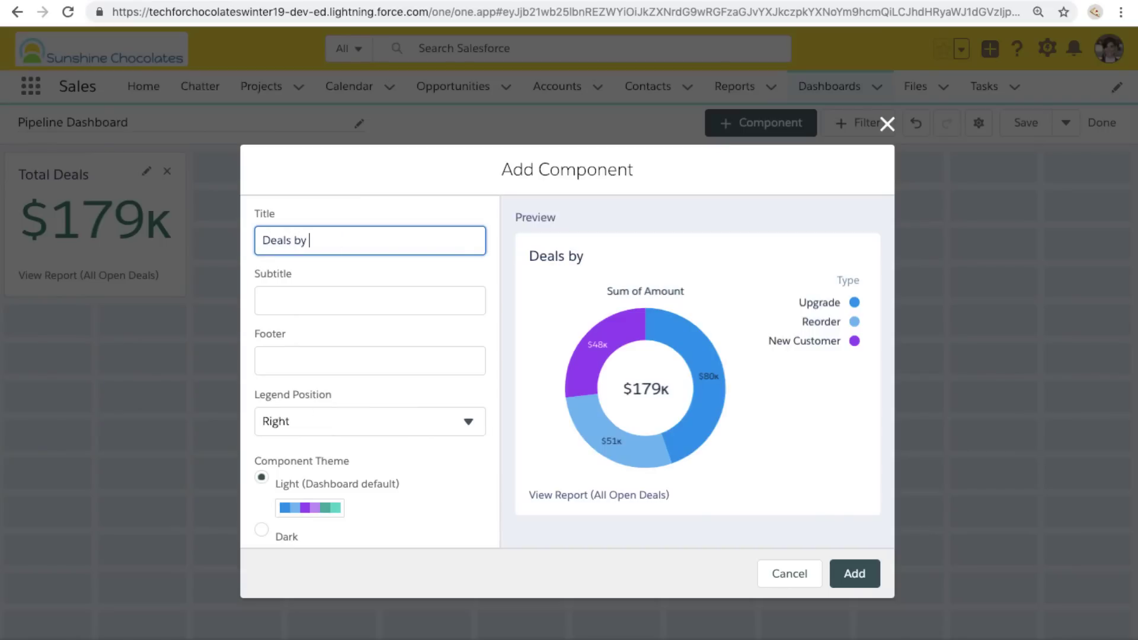
text(Type)
click(851, 576)
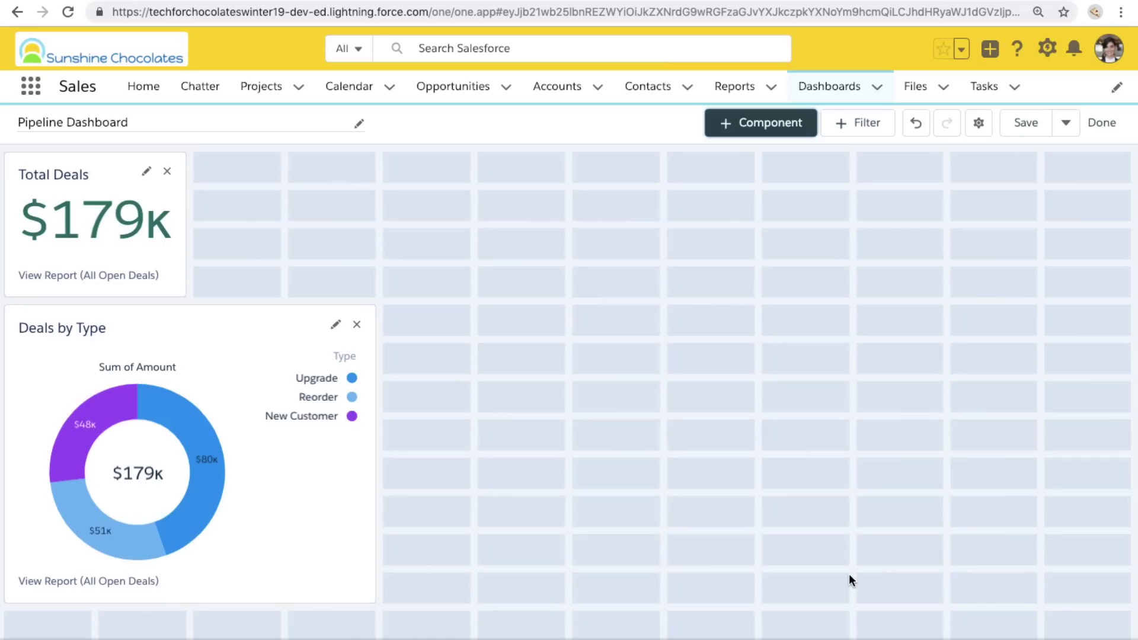
Add a Table from All Open Deals grouped by Opportunity Name showing Sum of Amount
click(788, 125)
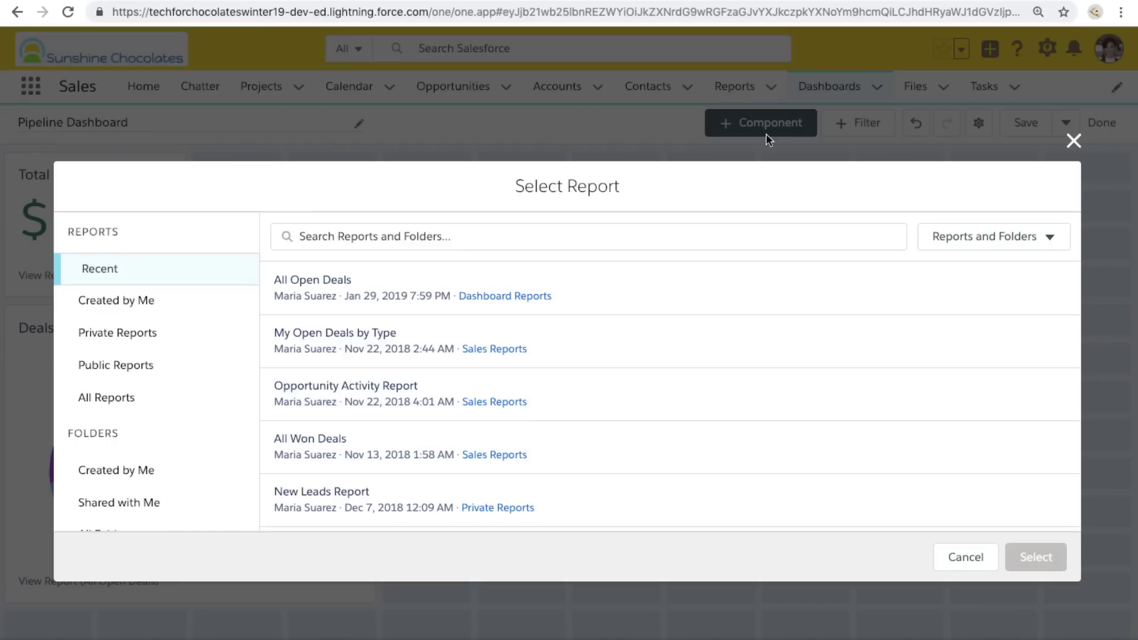
click(347, 289)
click(1035, 558)
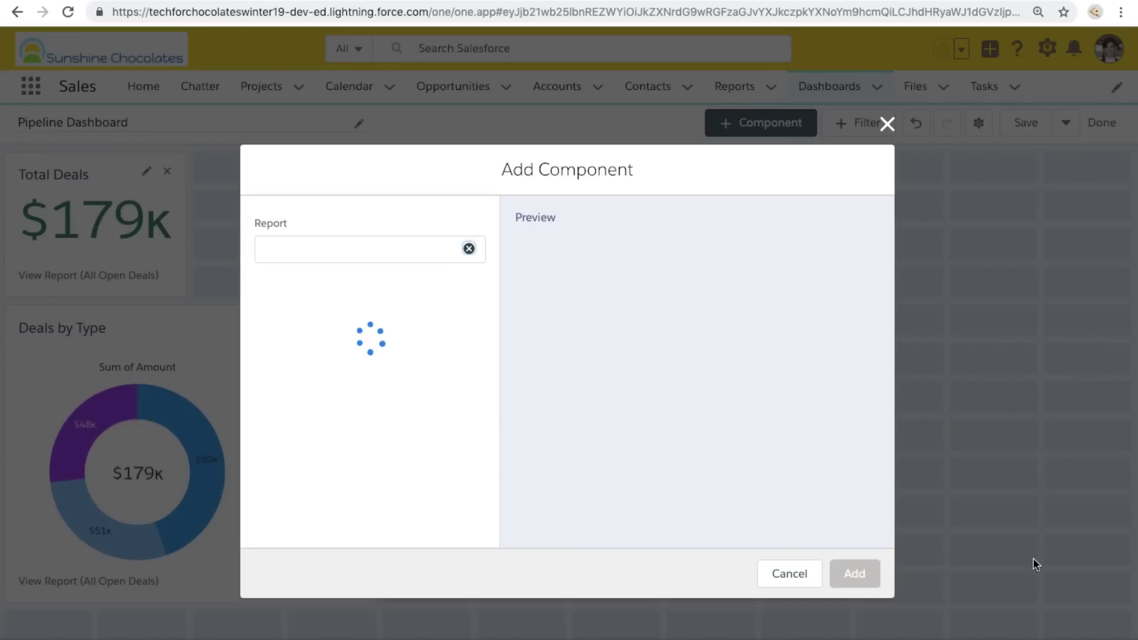
click(437, 393)
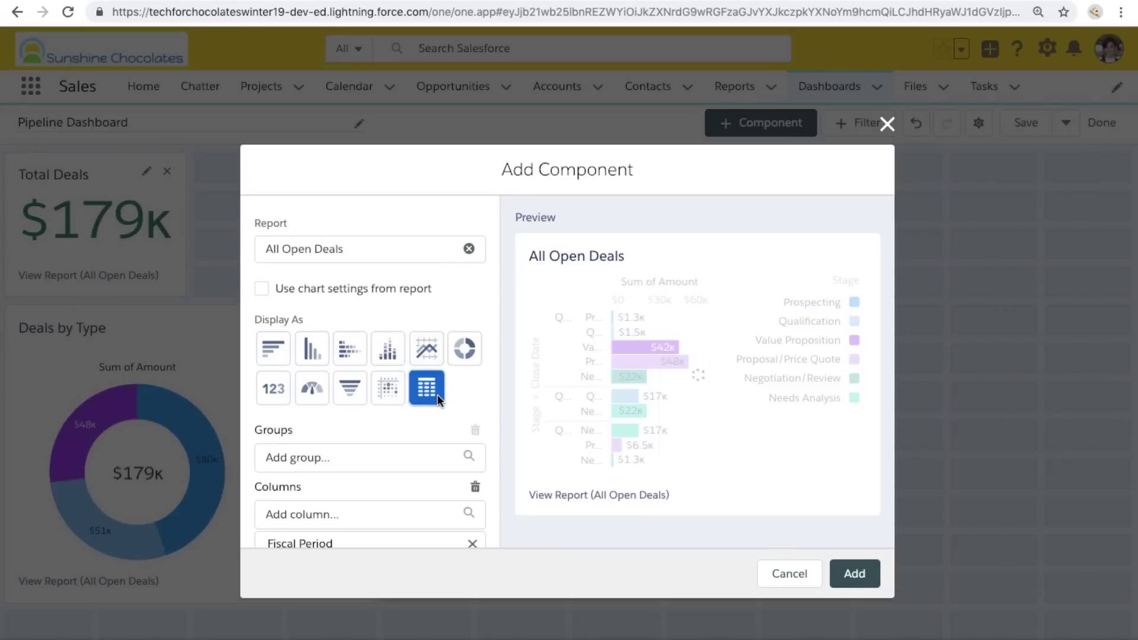
scroll(375, 422, down, 2)
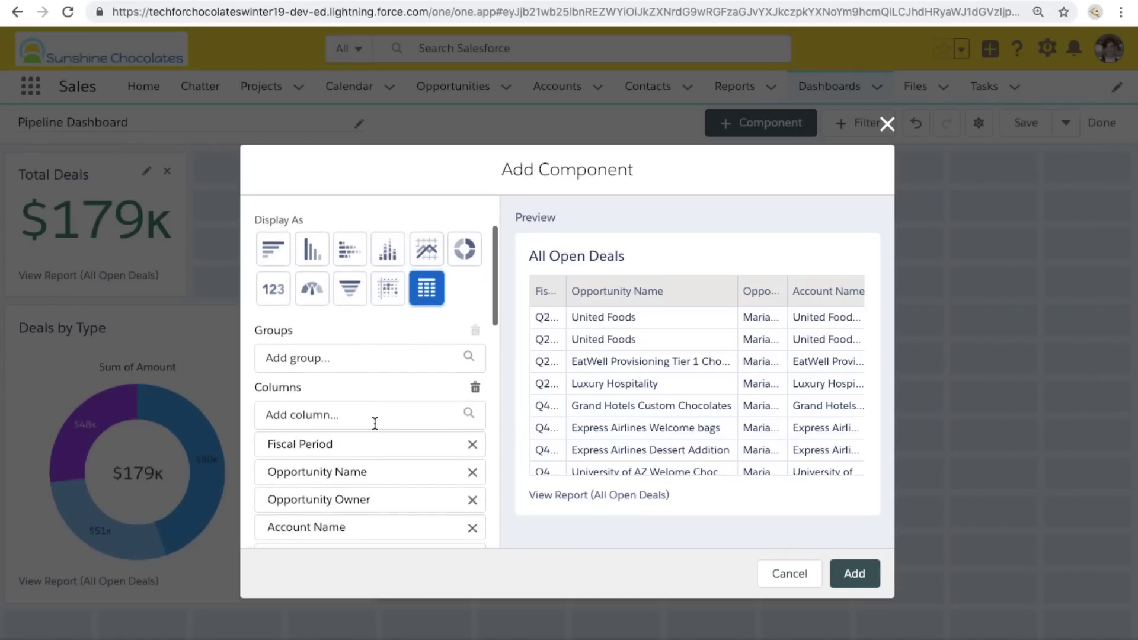
click(330, 362)
text(oppo)
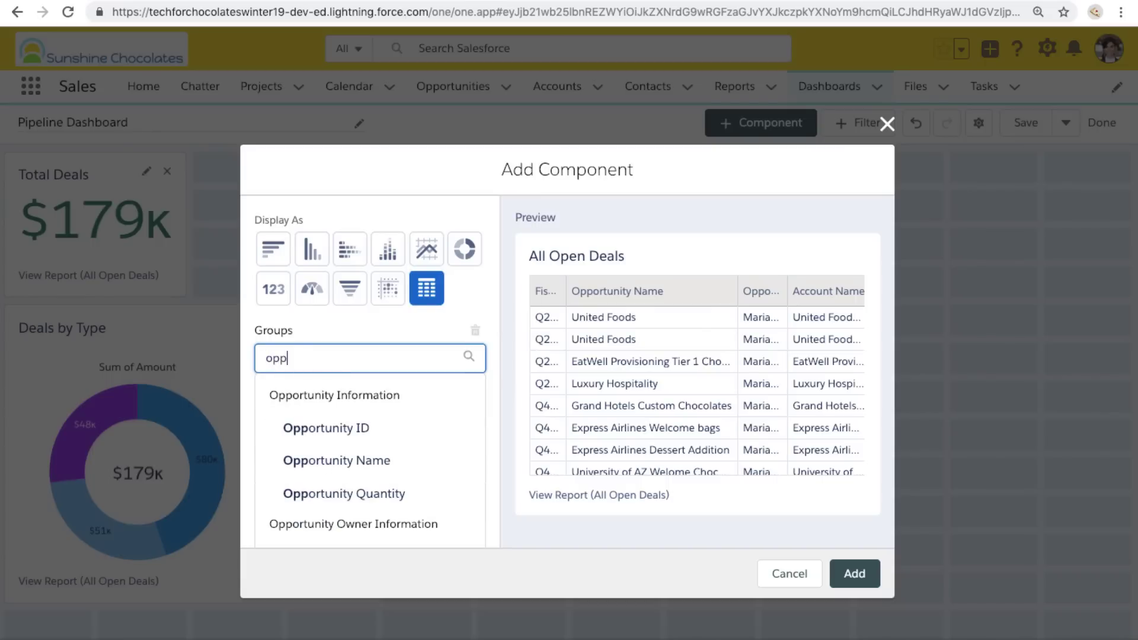
click(341, 477)
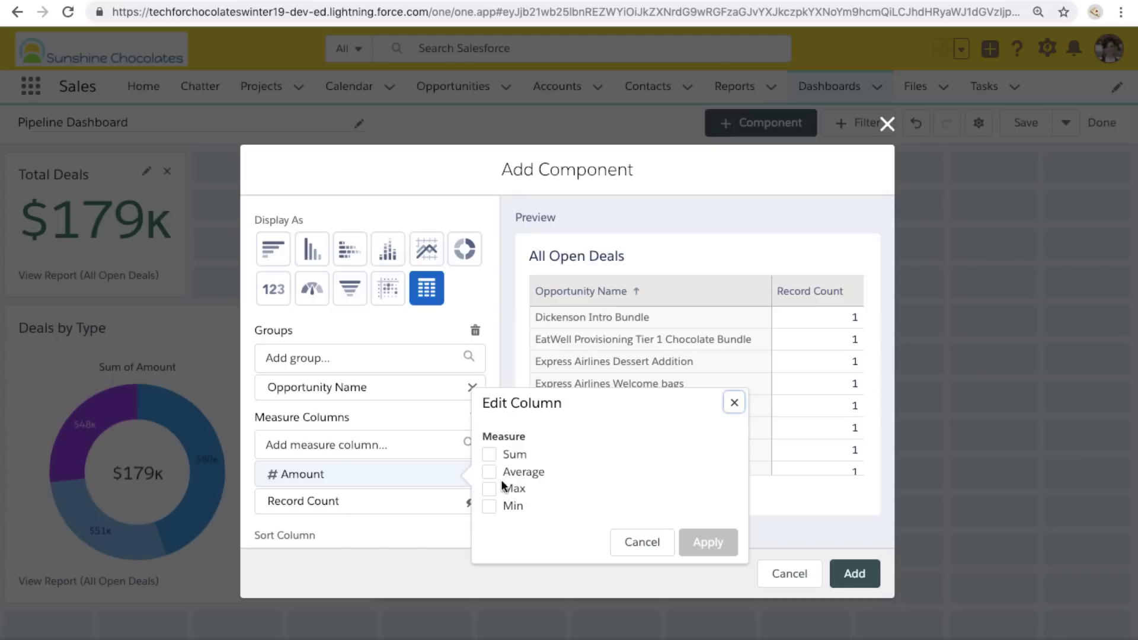
click(489, 454)
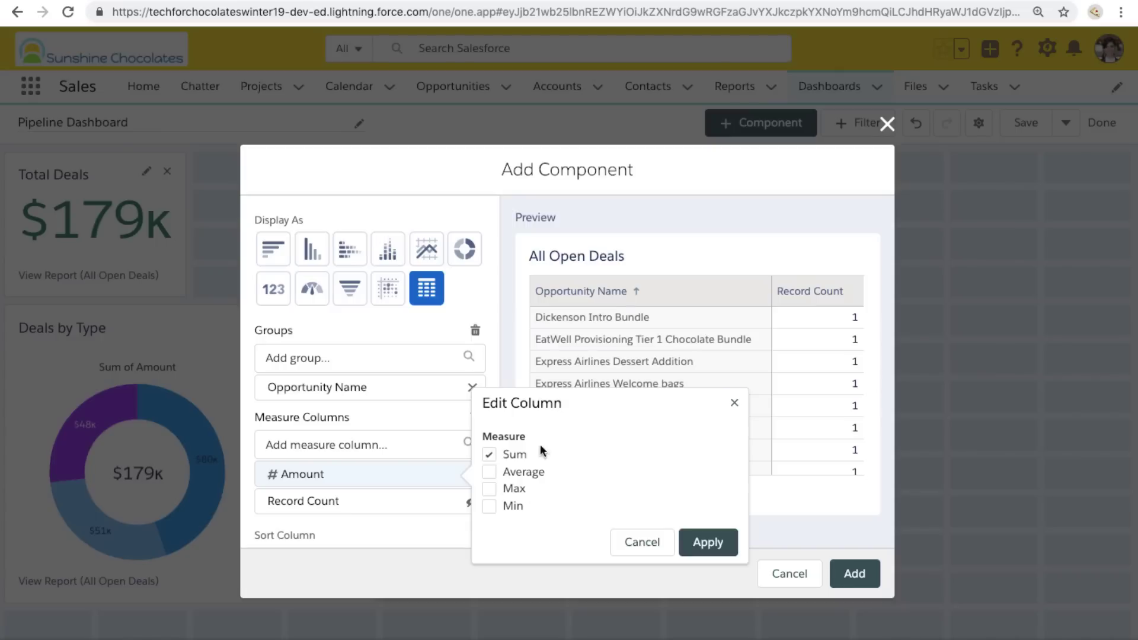
click(709, 542)
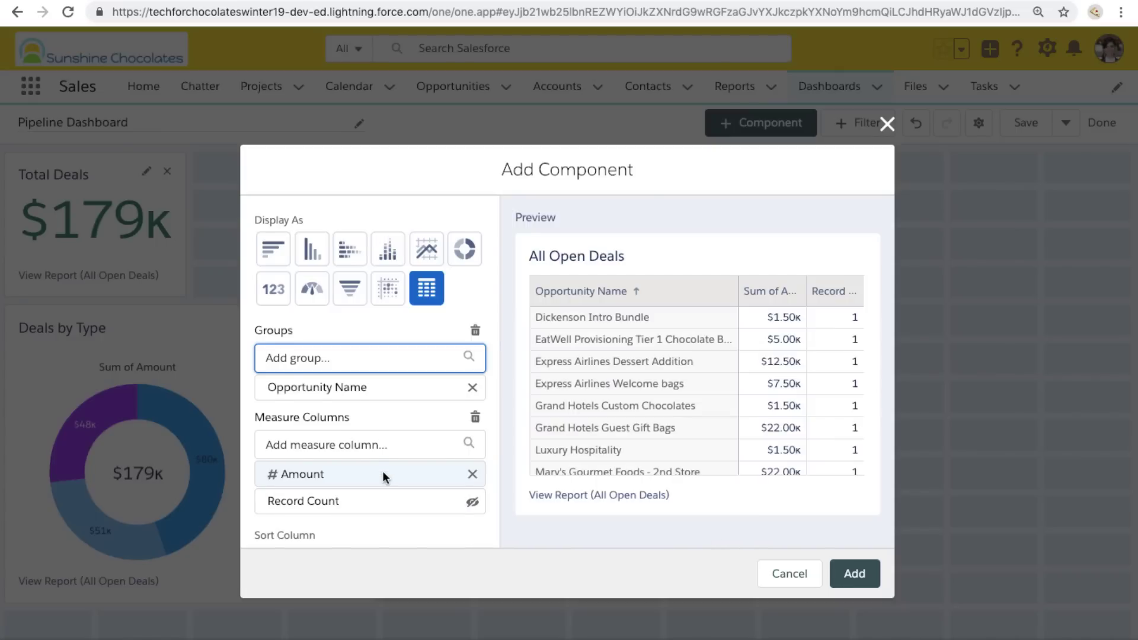
Sort the table by Sum of Amount, largest first, and limit it to 10 groups
scroll(383, 471, down, 1)
click(391, 423)
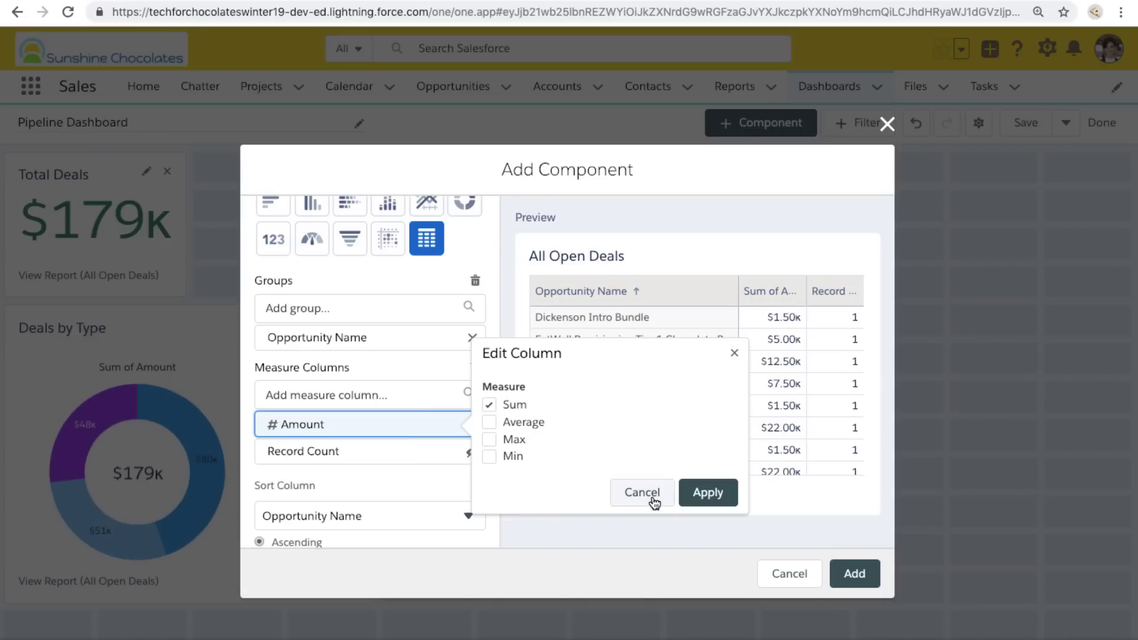
click(655, 499)
scroll(356, 482, down, 2)
click(417, 426)
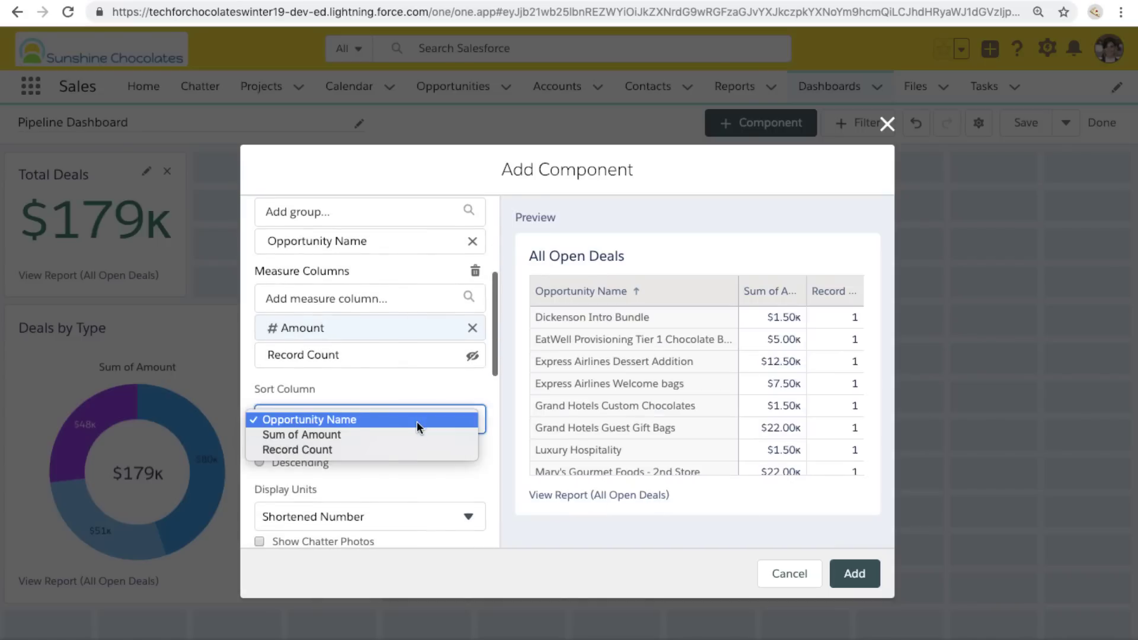
click(415, 434)
click(260, 462)
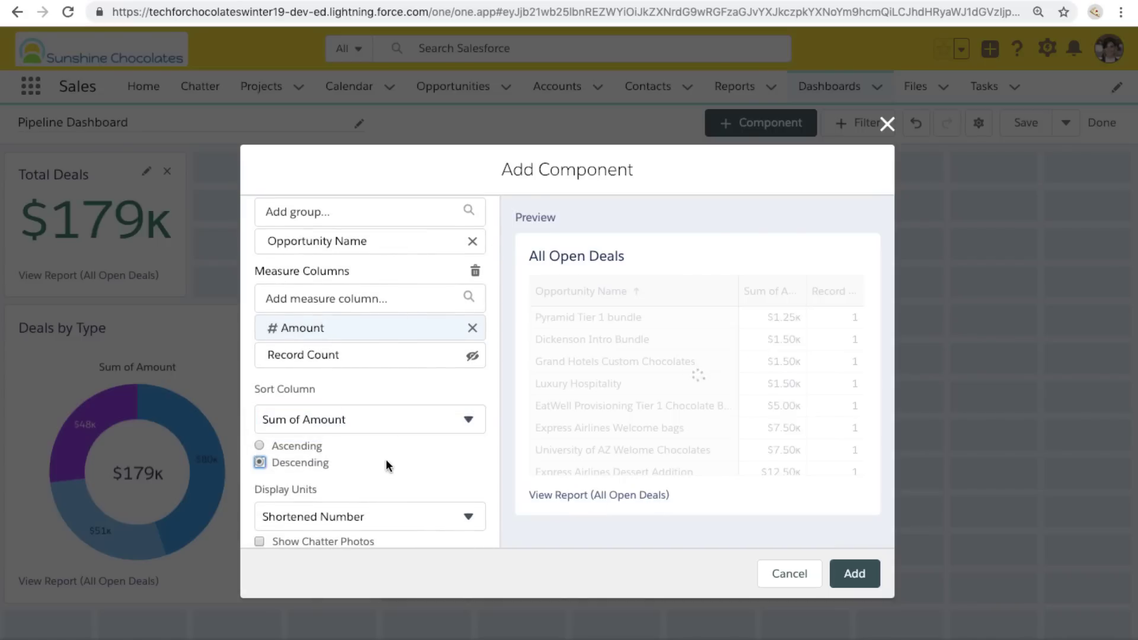
scroll(386, 461, down, 5)
click(284, 491)
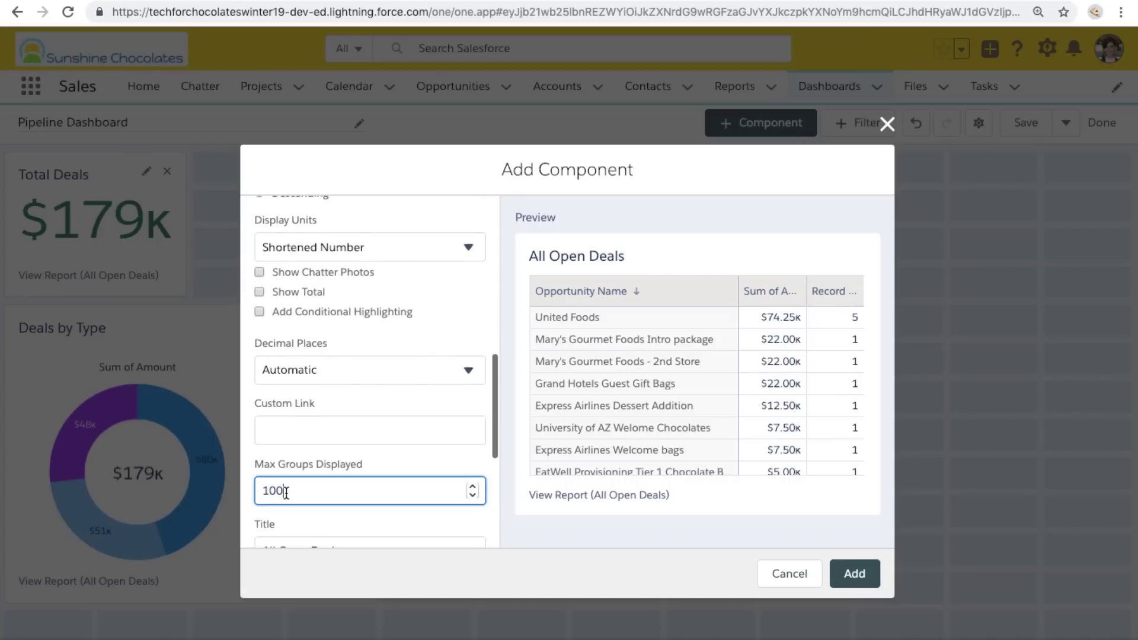
drag(285, 491, 262, 493)
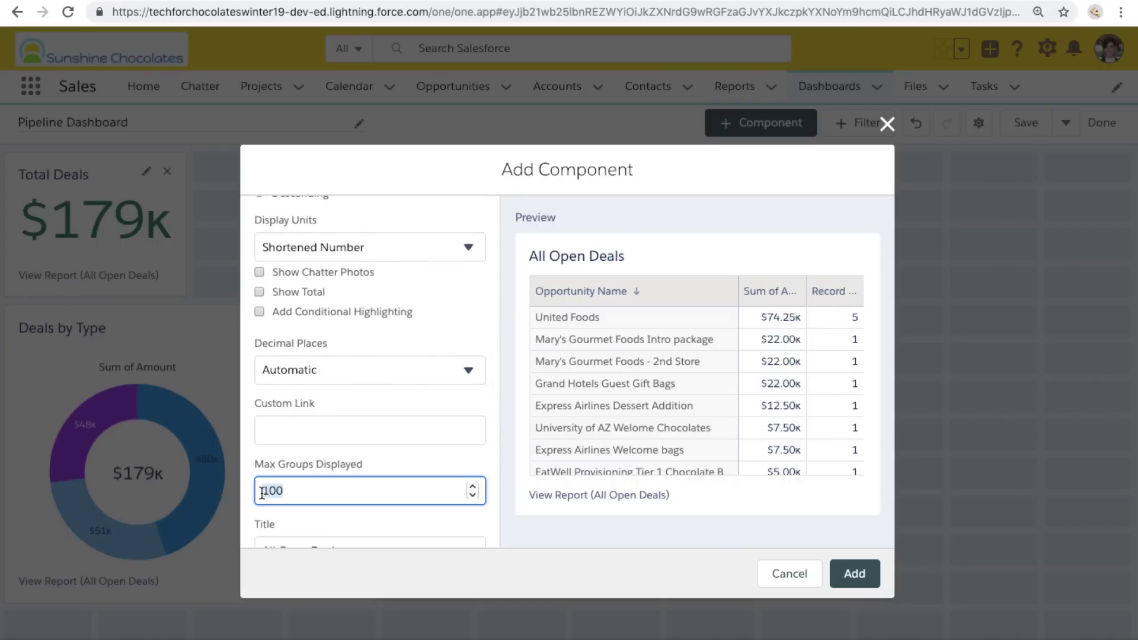
text(10)
click(359, 428)
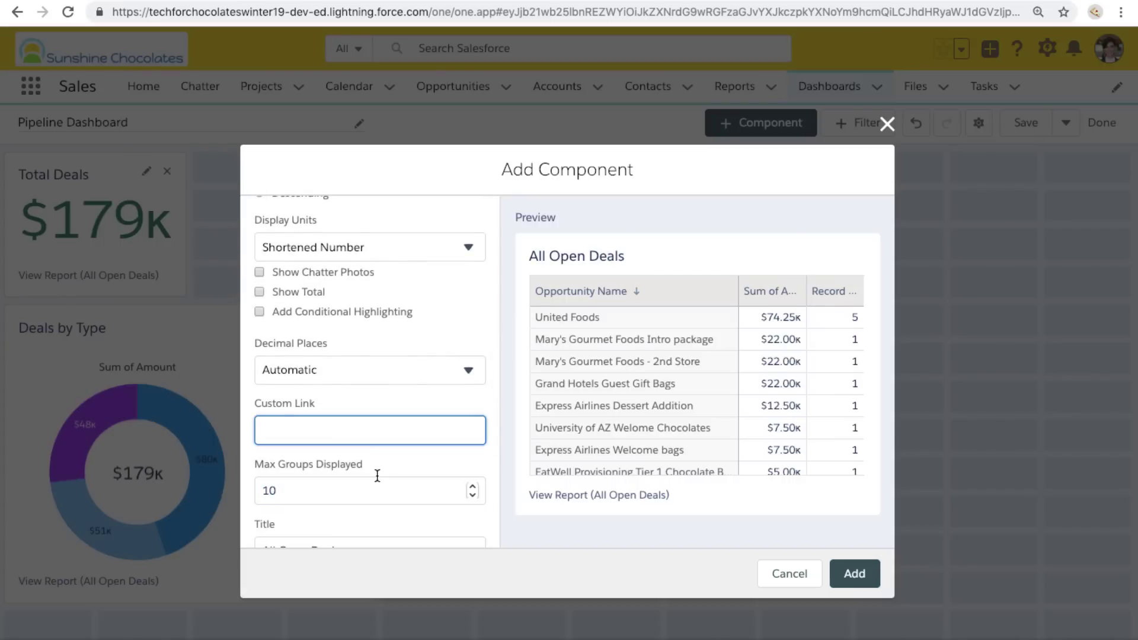
Title the table 'Top Deals 🔥' and add it to the dashboard
scroll(377, 475, down, 4)
drag(350, 358, 261, 359)
text(T)
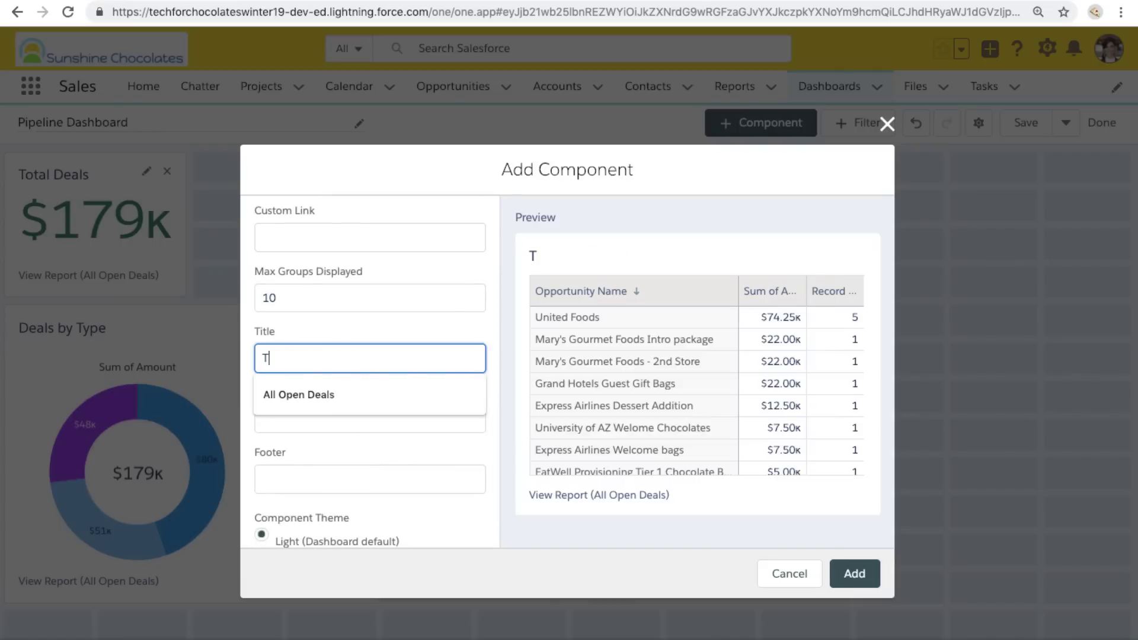
text(op Deals)
key(ctrl+super+space)
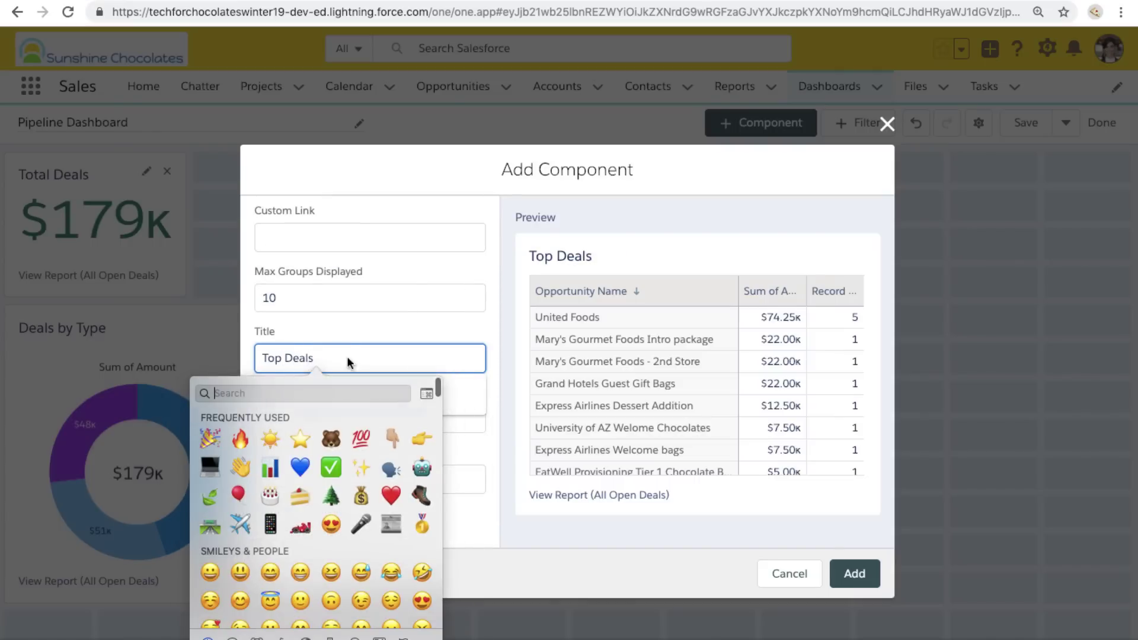
click(242, 437)
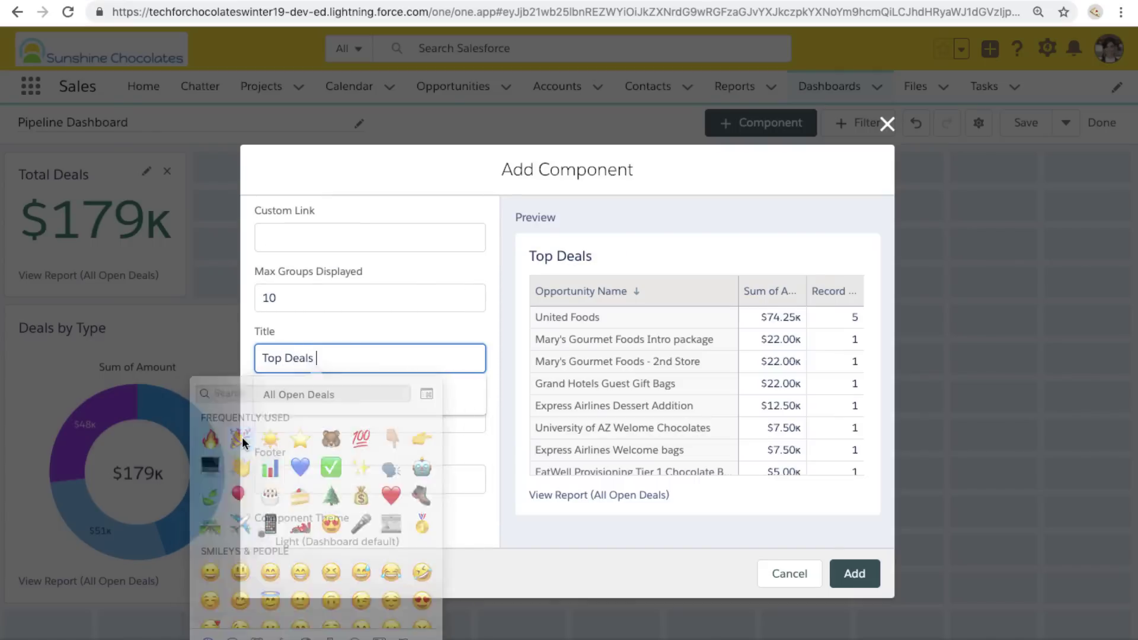
click(856, 574)
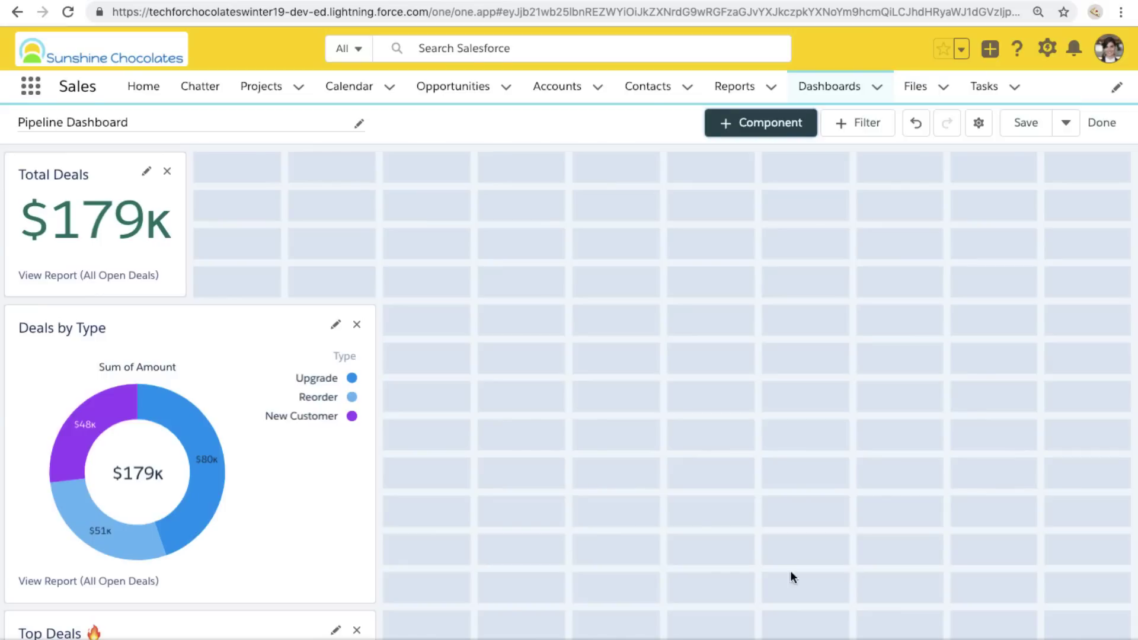
Move Deals by Type and Top Deals into the top row beside Total Deals
drag(221, 334, 660, 185)
drag(304, 323, 1042, 178)
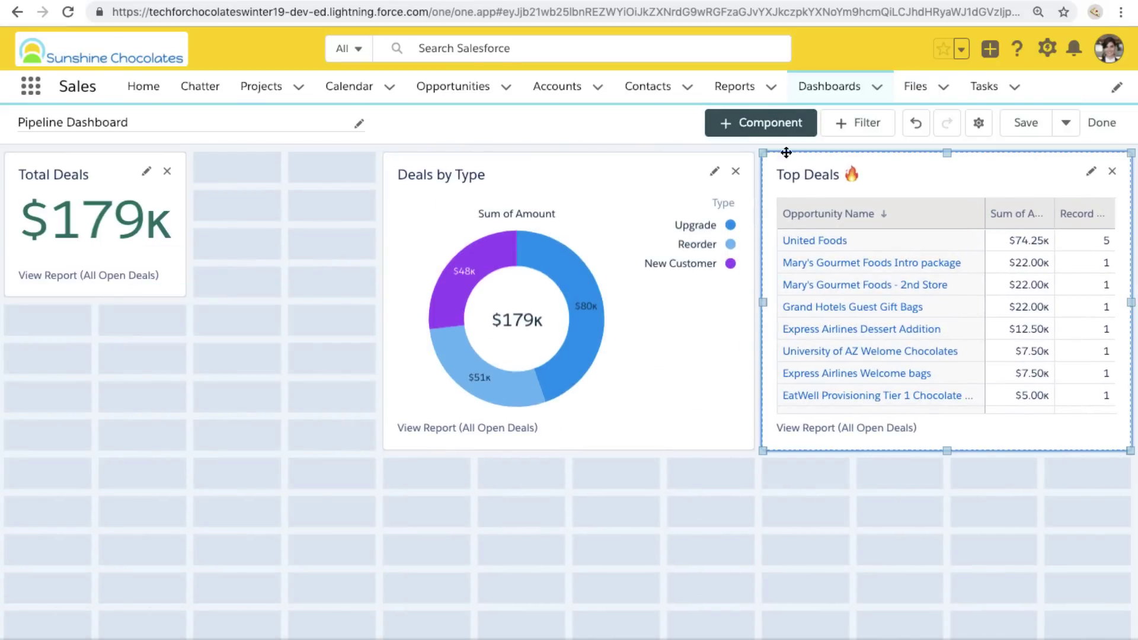
click(774, 123)
Build a Funnel chart from All Open Deals coloured by Stage
click(656, 280)
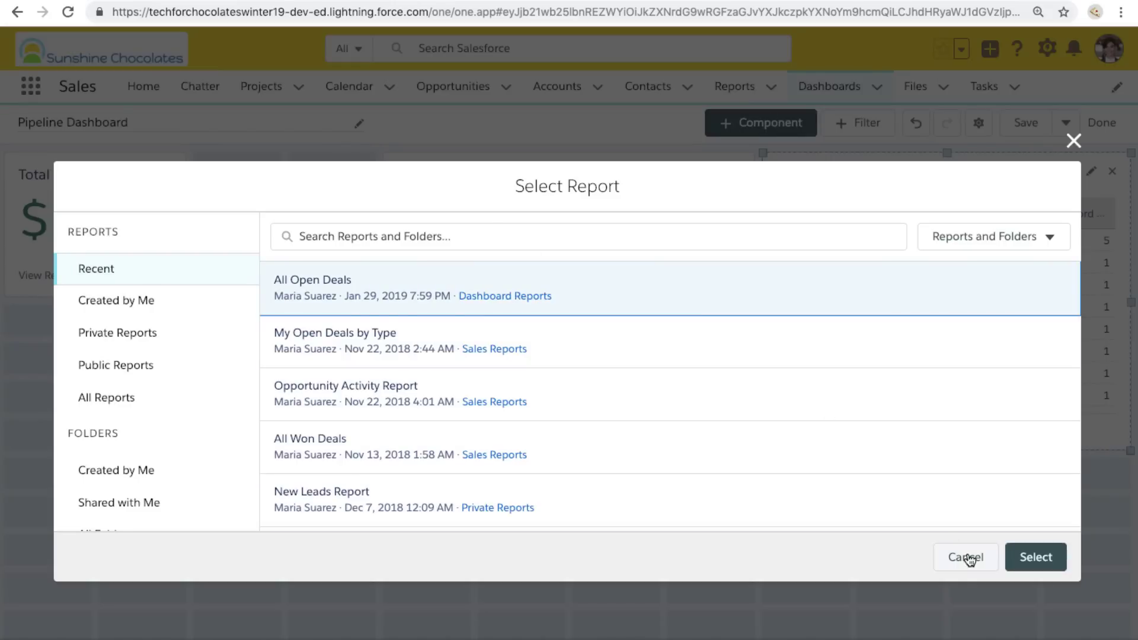
click(1035, 556)
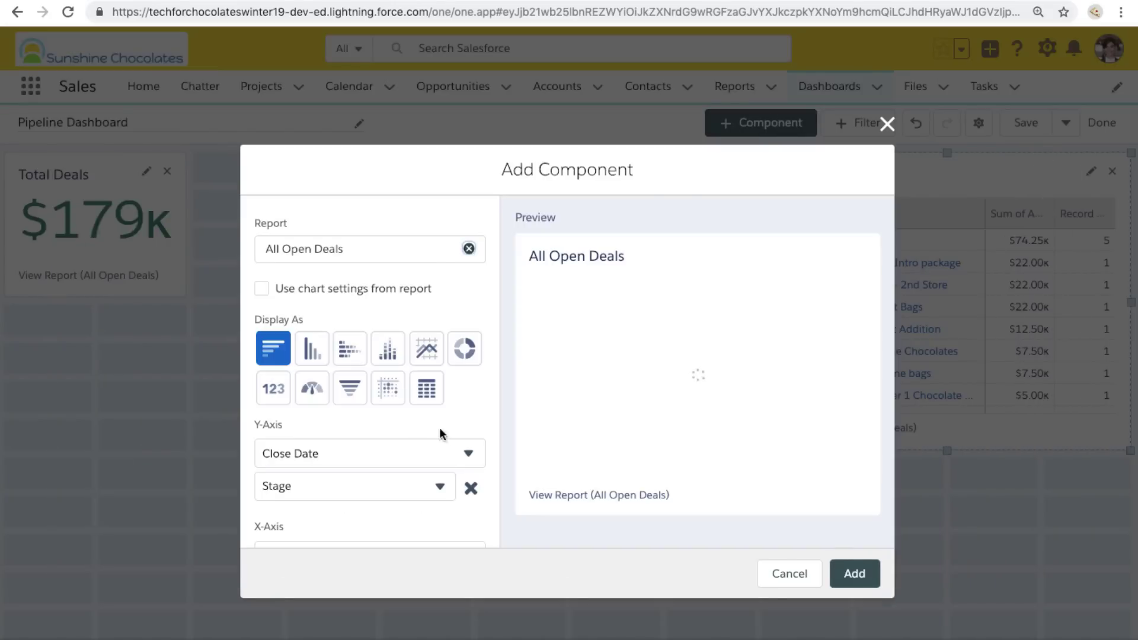
click(343, 349)
click(347, 386)
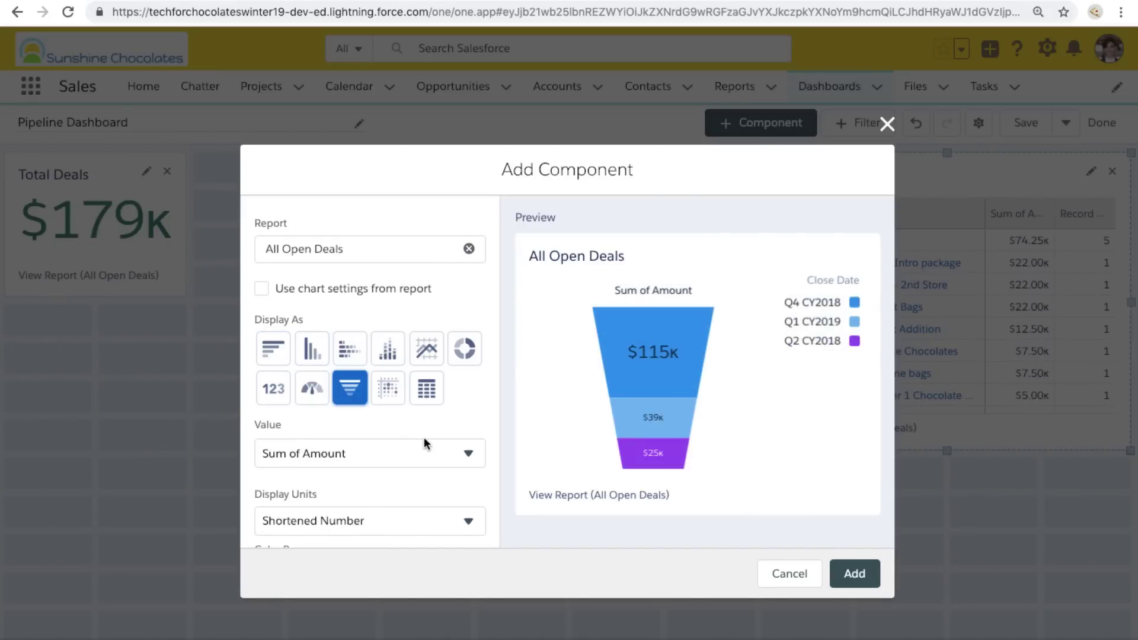
scroll(424, 436, down, 3)
click(459, 318)
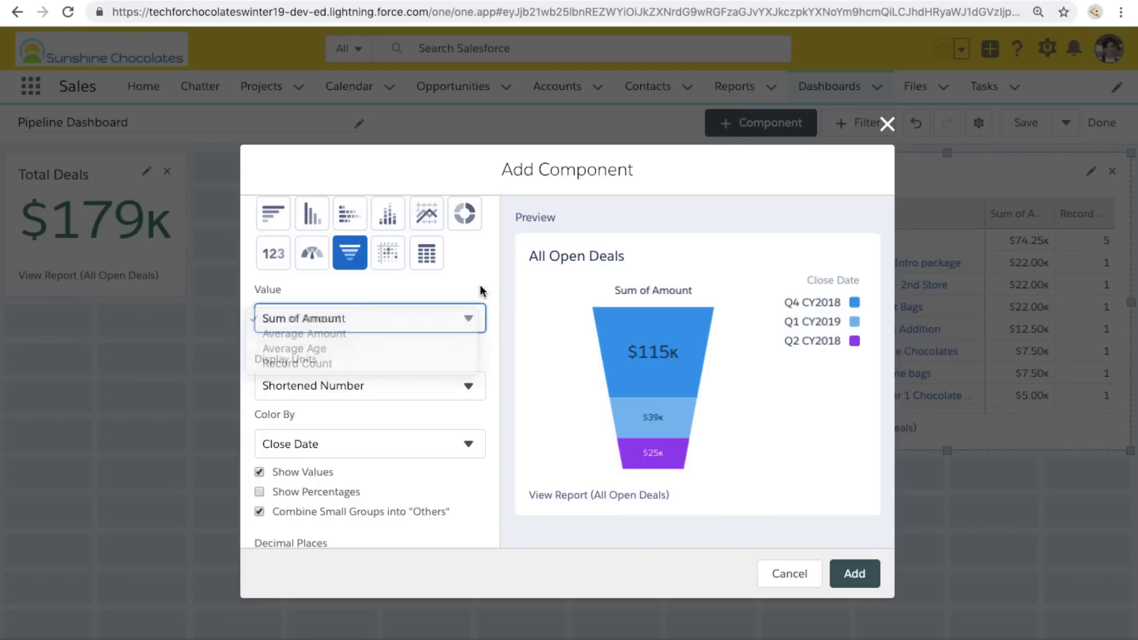
scroll(417, 373, down, 2)
click(445, 329)
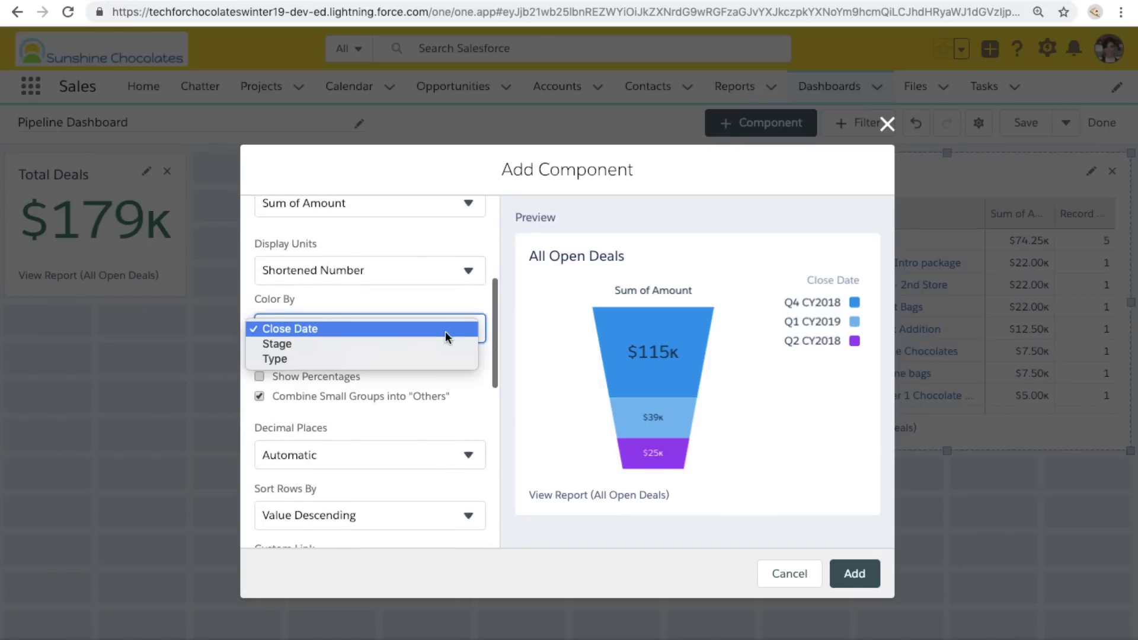
click(439, 345)
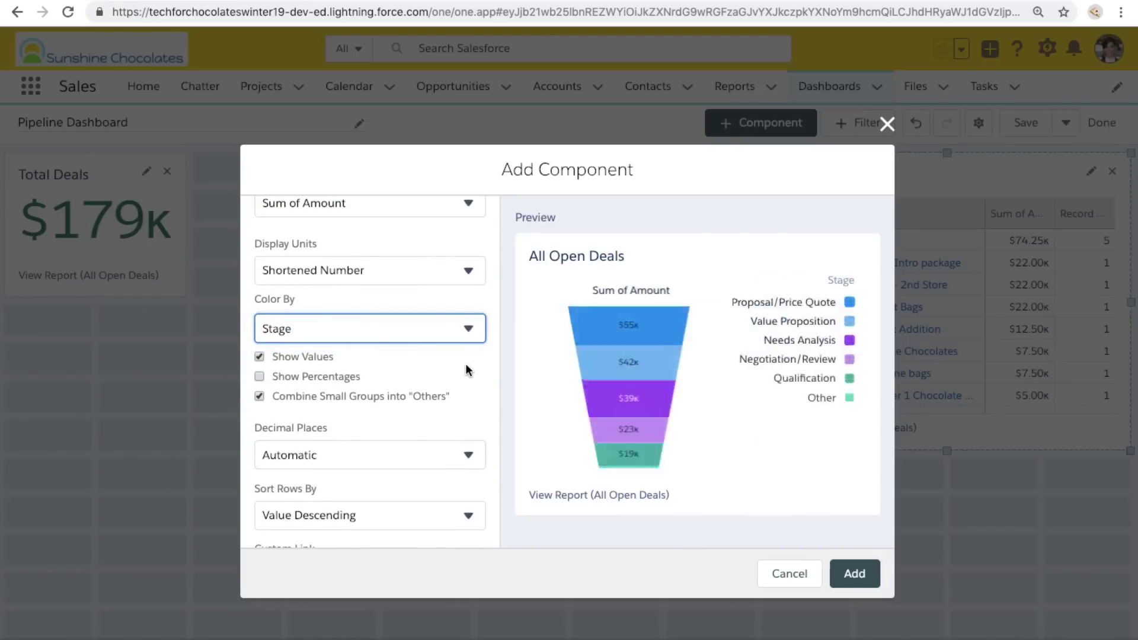
Set the funnel's maximum values to 10 and turn off Combine Small Groups
scroll(466, 369, down, 3)
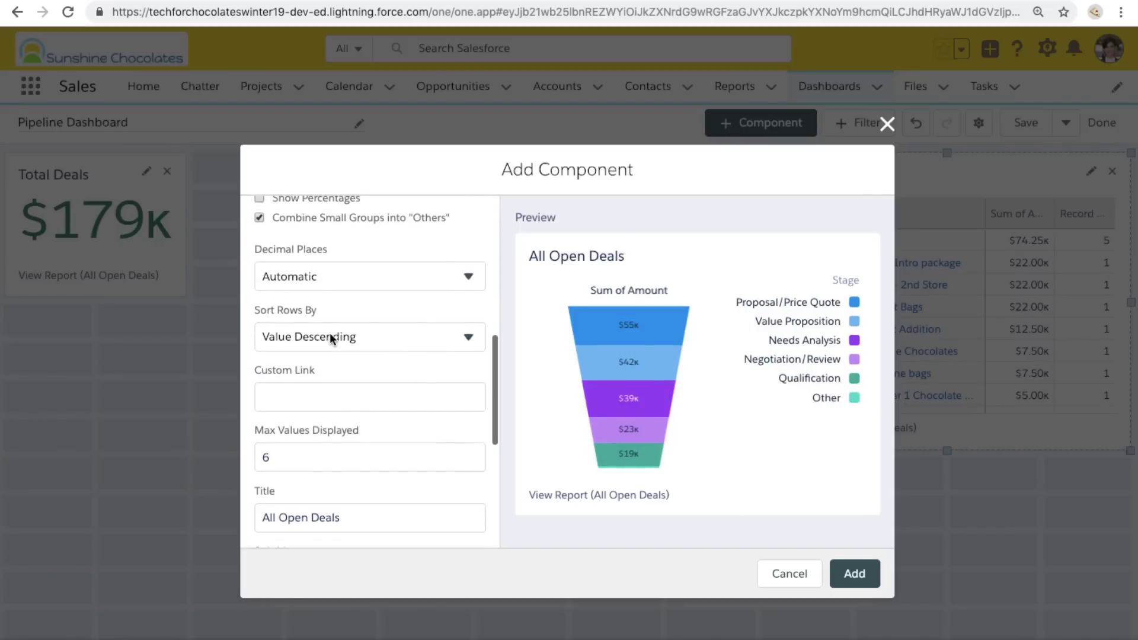
scroll(330, 332, down, 2)
click(292, 315)
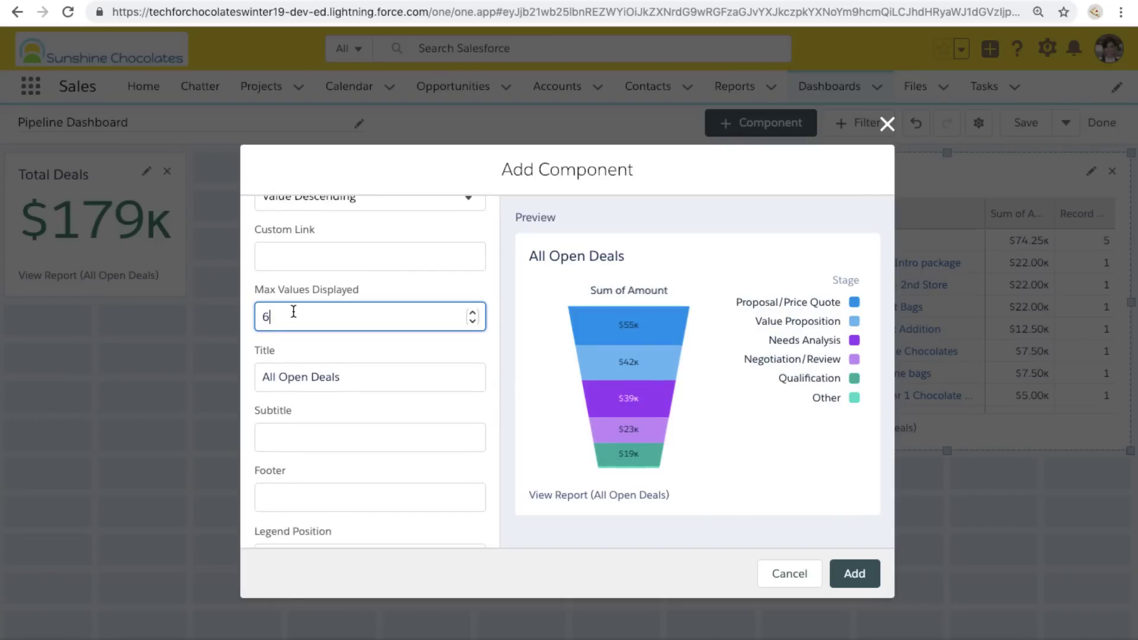
key(BackSpace)
text(10)
click(342, 260)
scroll(342, 261, up, 1)
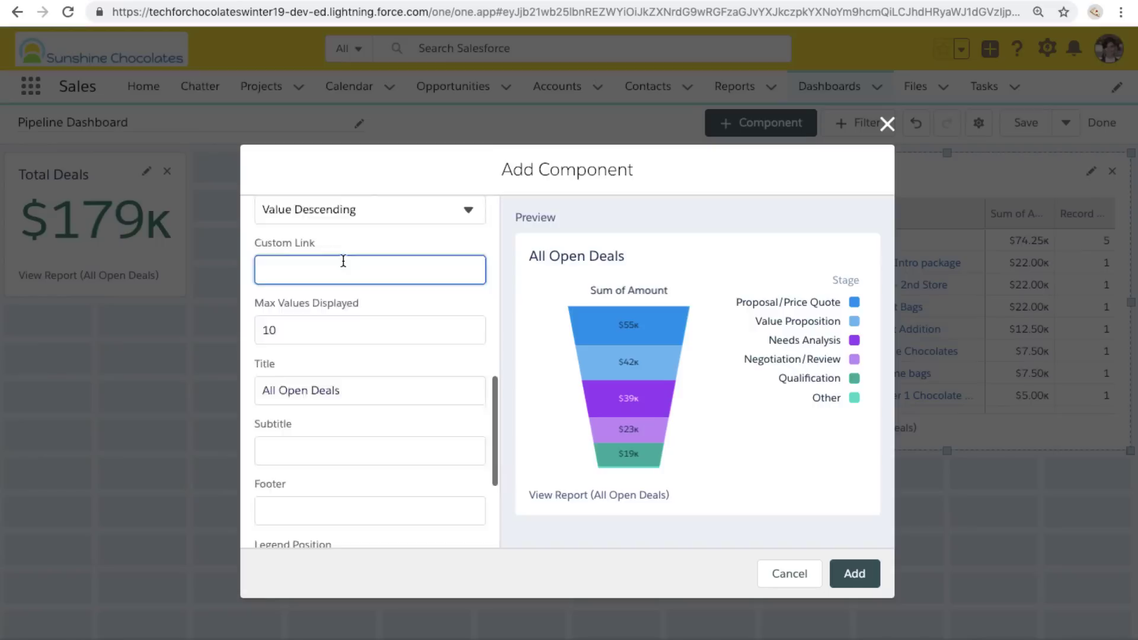
scroll(343, 261, up, 2)
scroll(308, 288, up, 1)
click(260, 285)
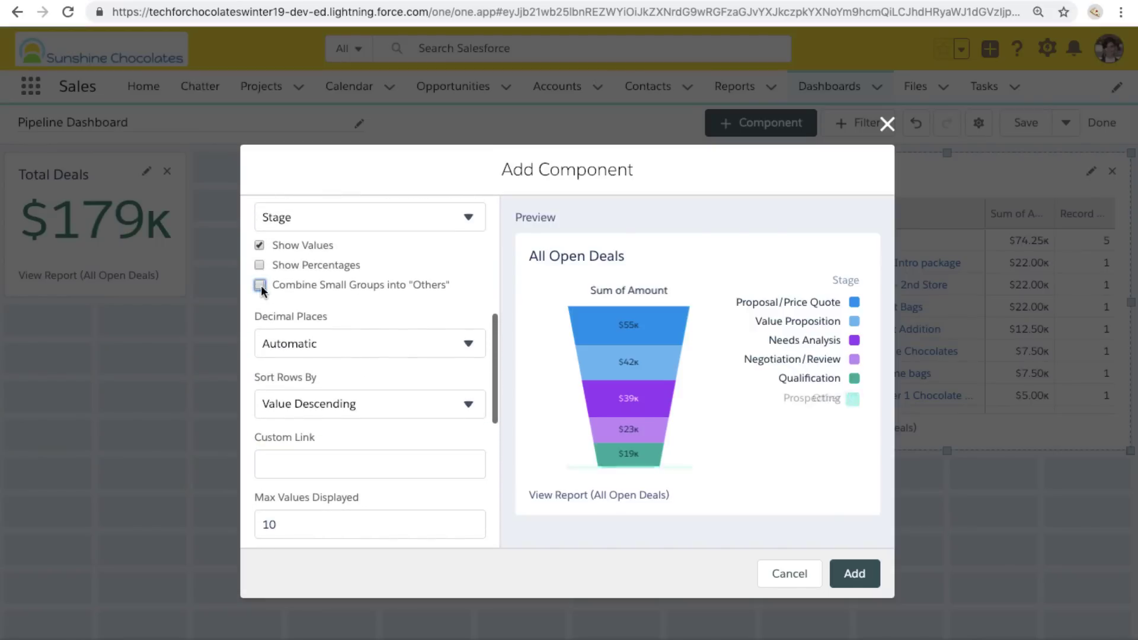
Title the funnel 'Pipeline' and add it to the dashboard
scroll(375, 384, down, 5)
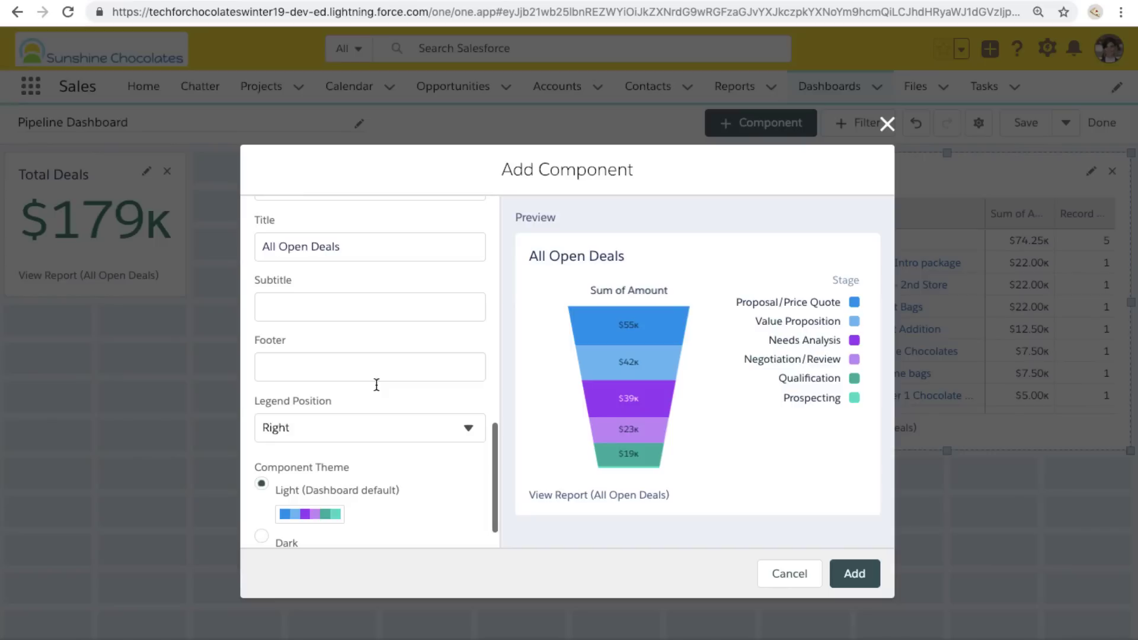
scroll(331, 446, down, 1)
scroll(330, 276, up, 2)
triple_click(320, 267)
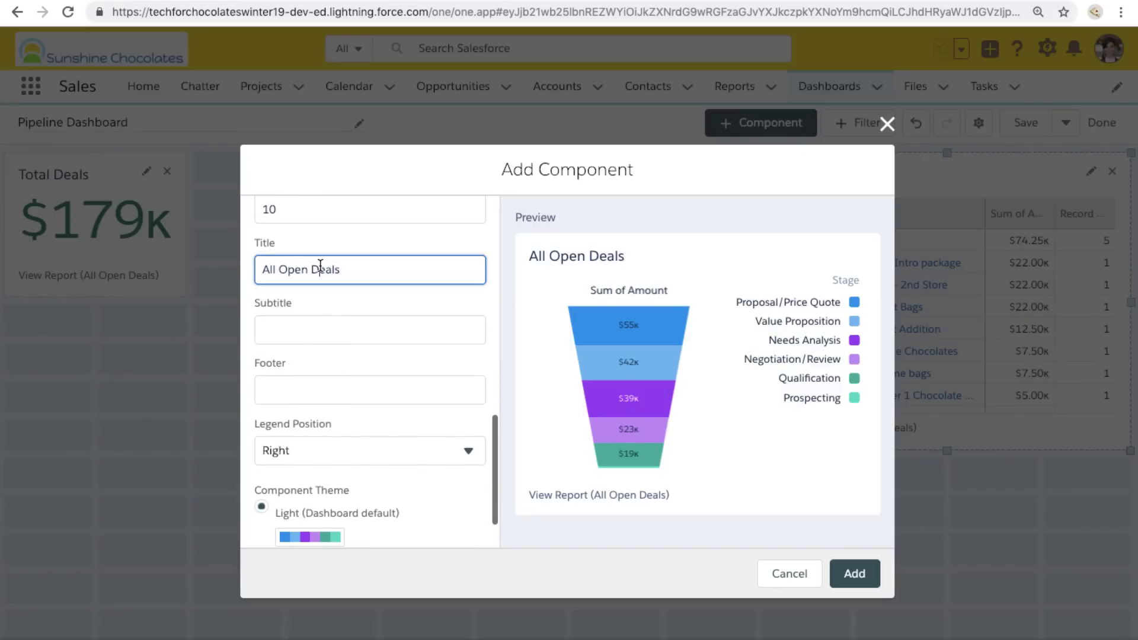
text(Pipeline)
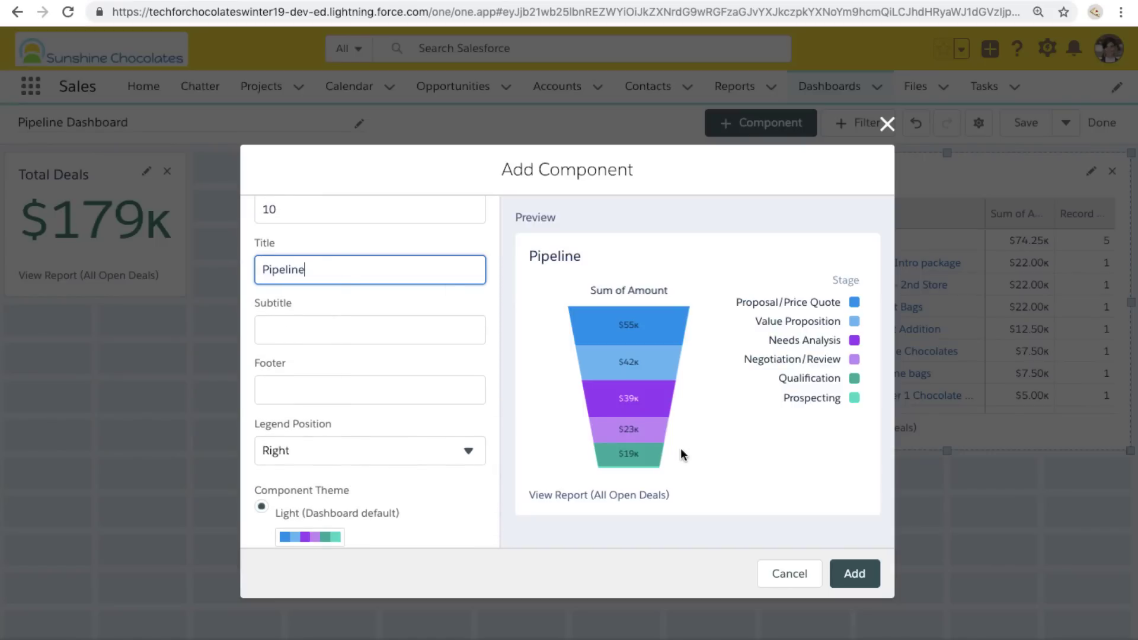
click(860, 585)
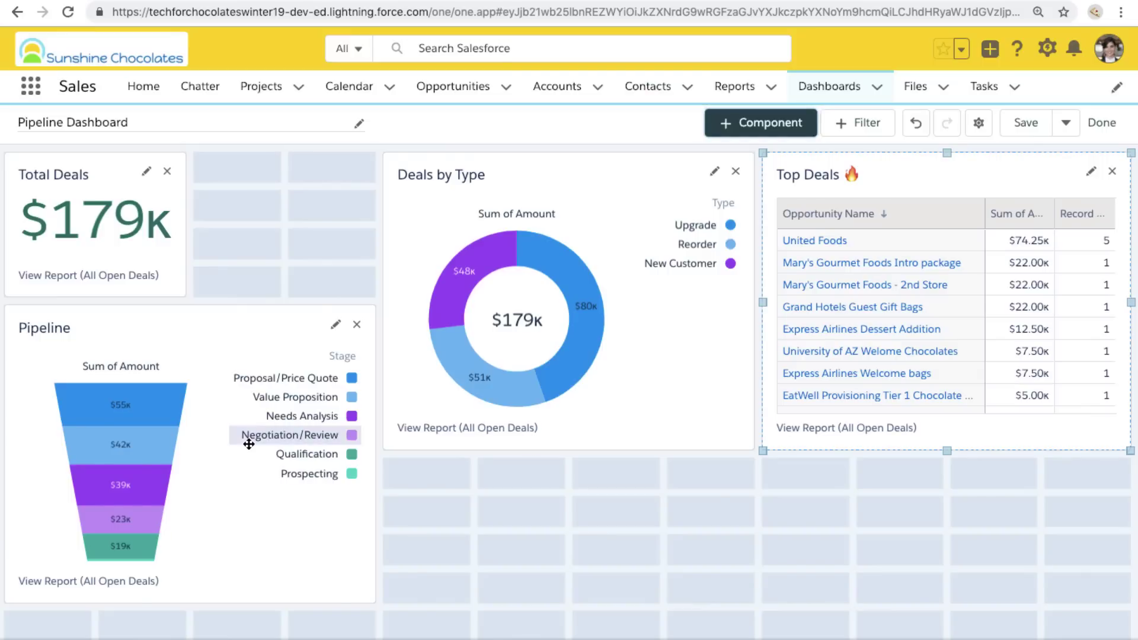
Resize Pipeline and Deals by Type, then place Pipeline in the top row beside Total Deals
drag(373, 602, 280, 564)
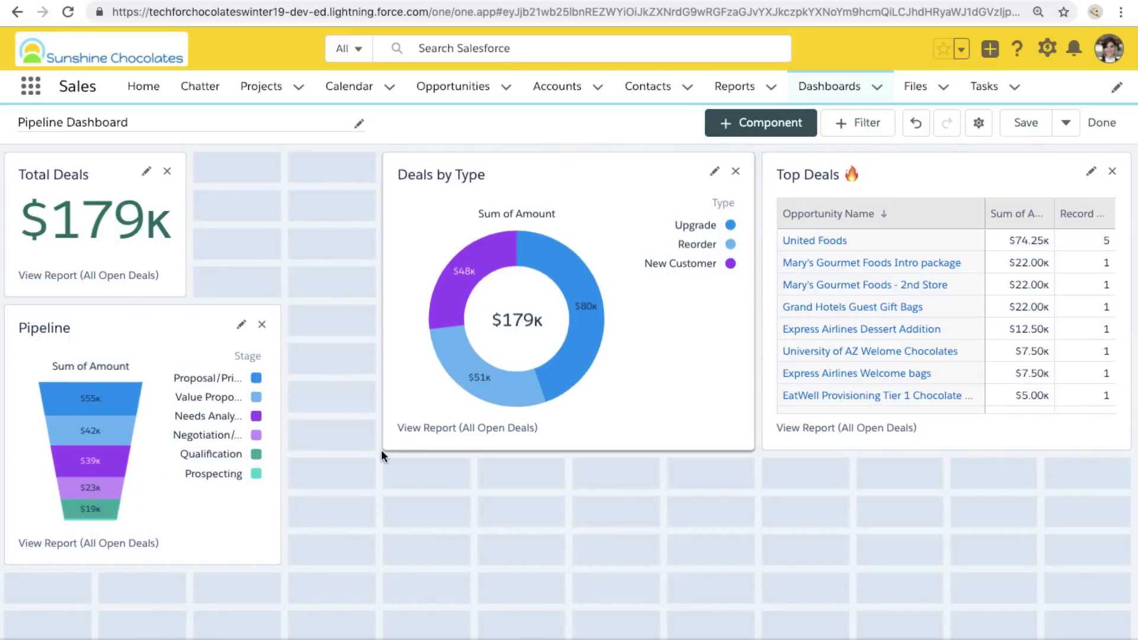
drag(383, 452, 479, 450)
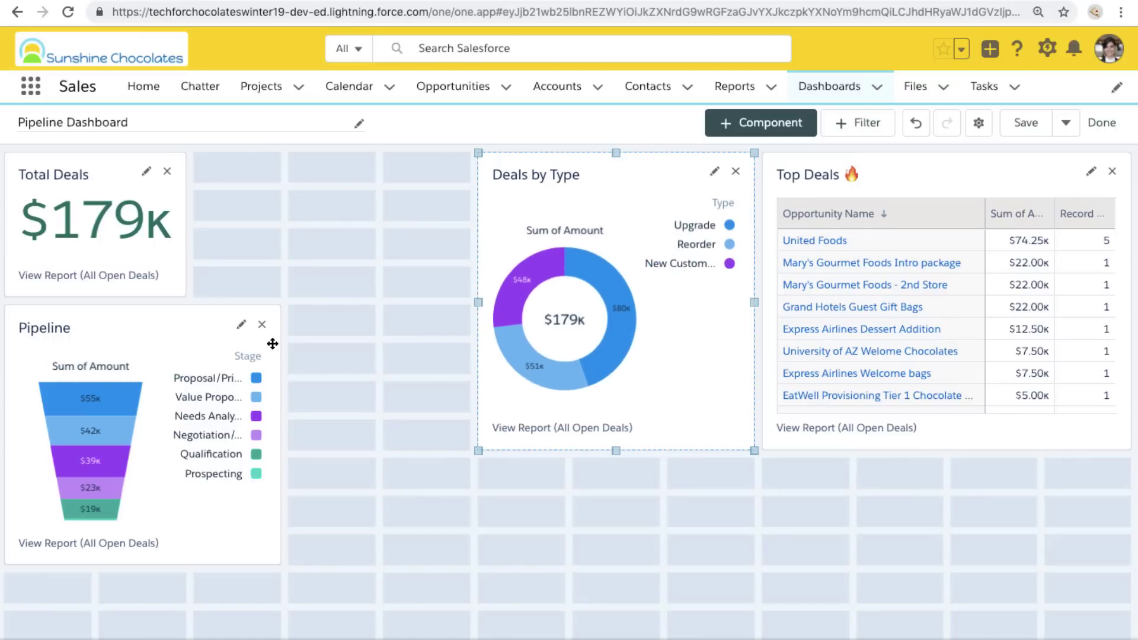
drag(195, 338, 375, 225)
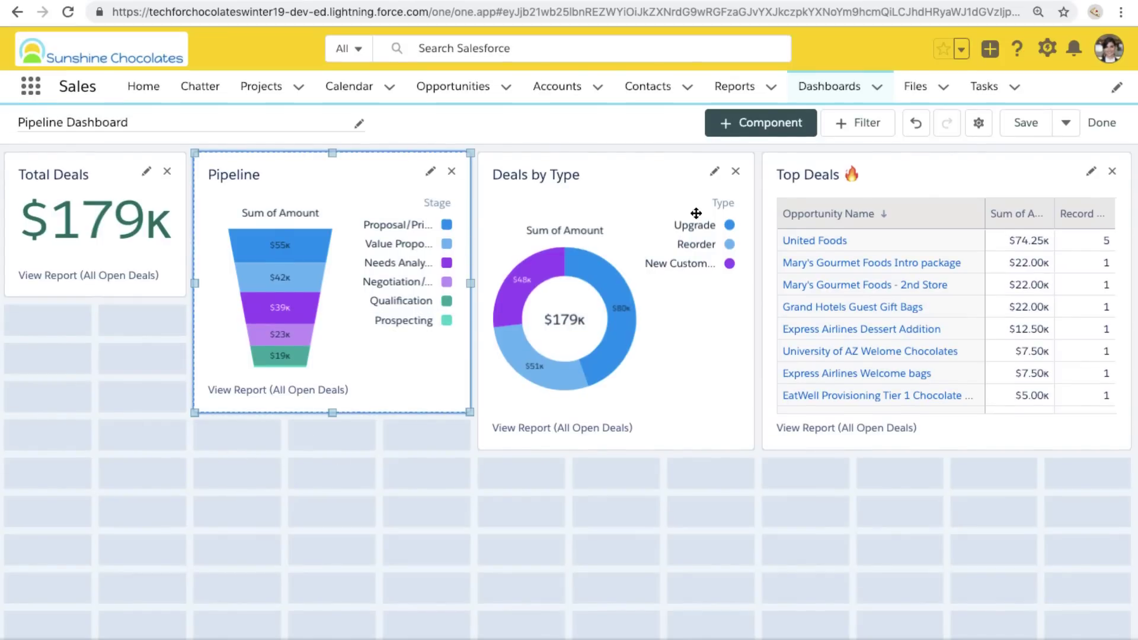
Add a Metric component from All Open Deals using Average Amount as the measure
click(773, 126)
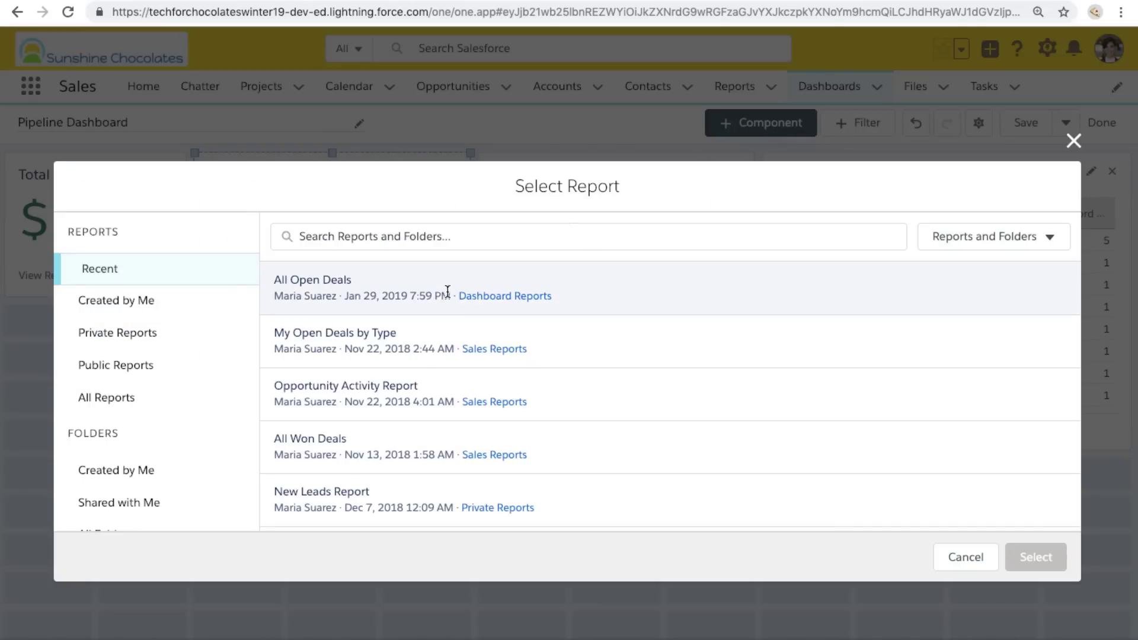
click(618, 292)
click(1037, 558)
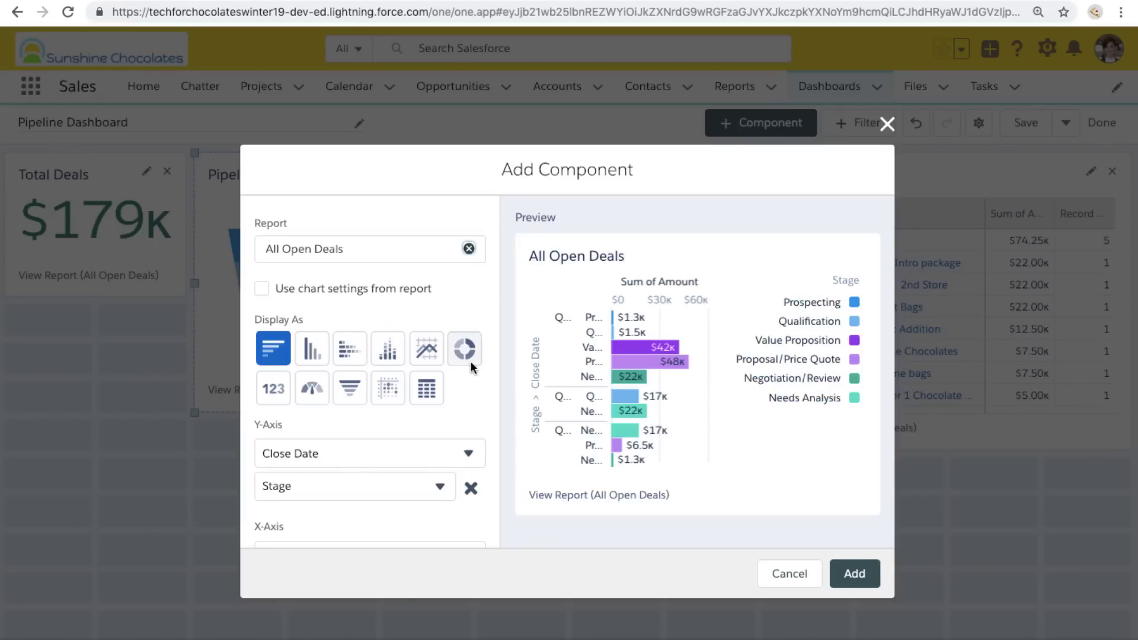
click(274, 388)
scroll(390, 444, down, 2)
scroll(392, 445, down, 1)
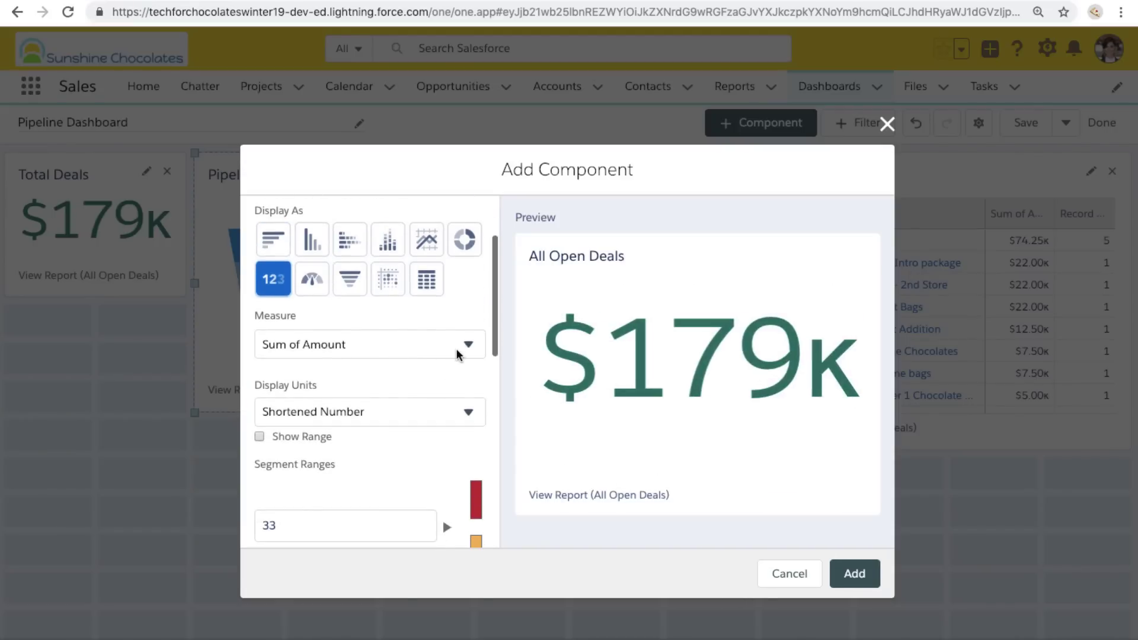
click(459, 347)
click(459, 359)
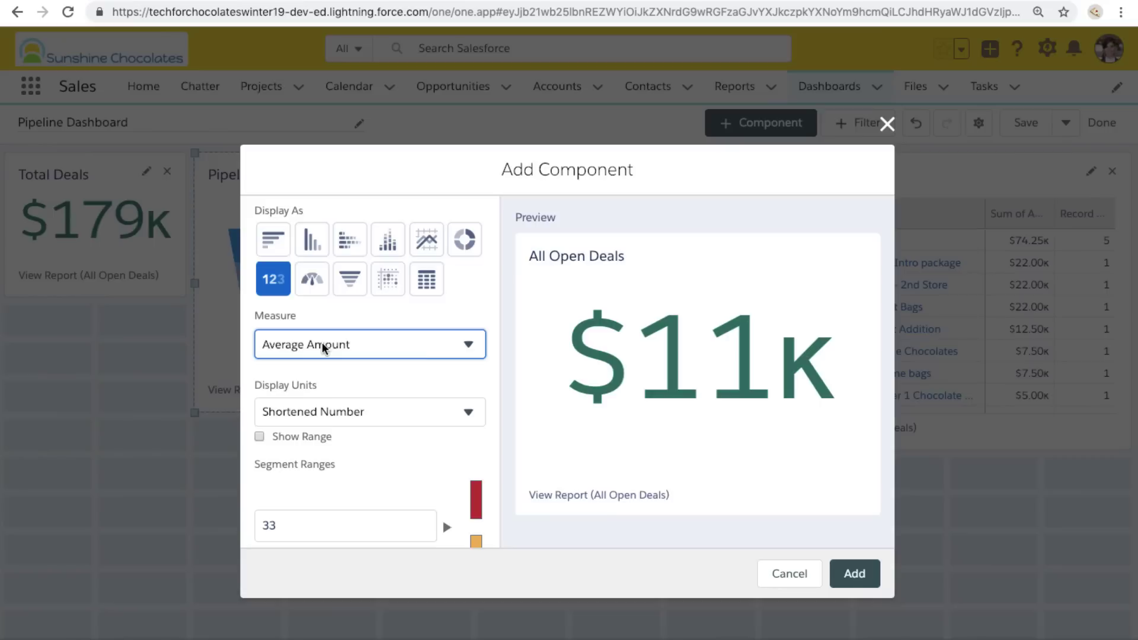
click(419, 344)
click(434, 343)
Title the metric 'Average Deal Size' and add it to the dashboard
scroll(429, 377, down, 1)
scroll(429, 377, down, 5)
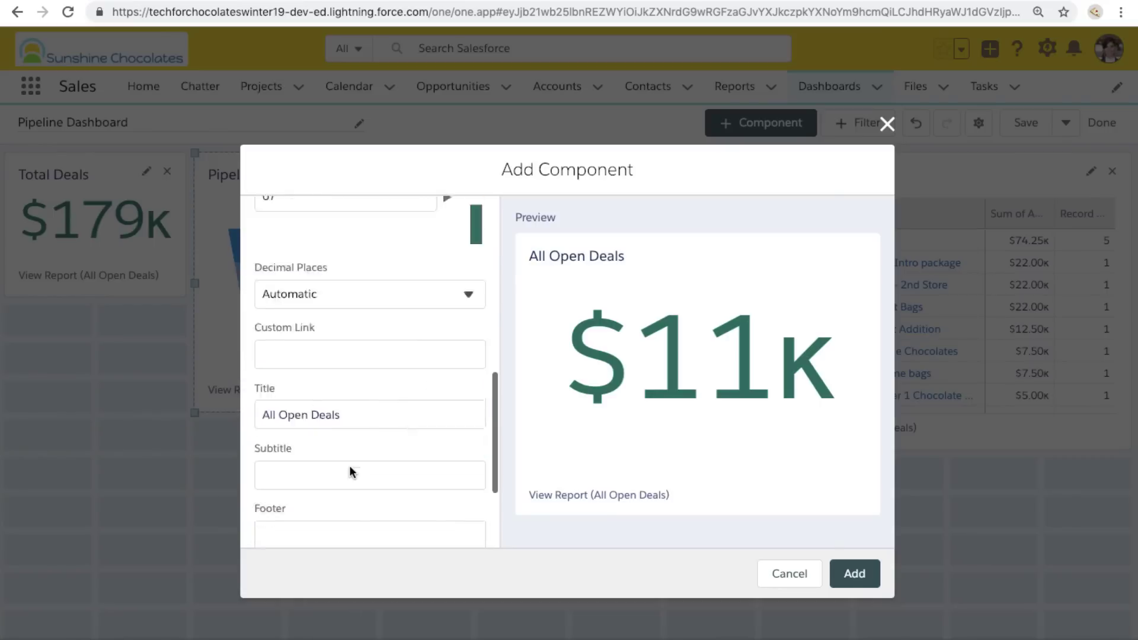
triple_click(310, 393)
text(Average Dea)
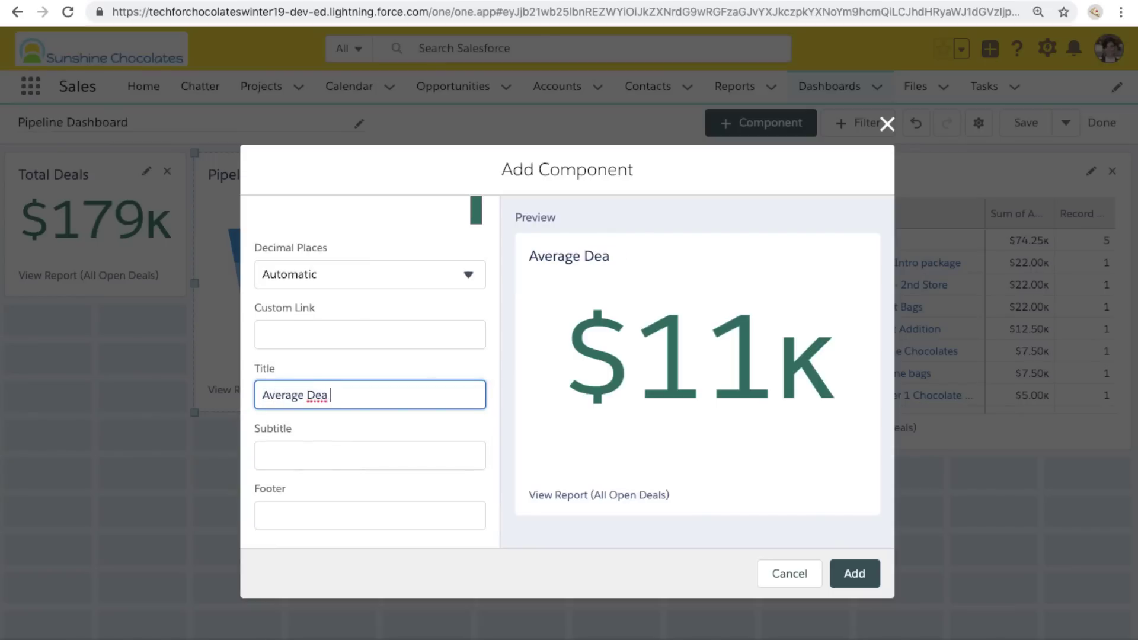
key(BackSpace)
text(l Size)
click(855, 573)
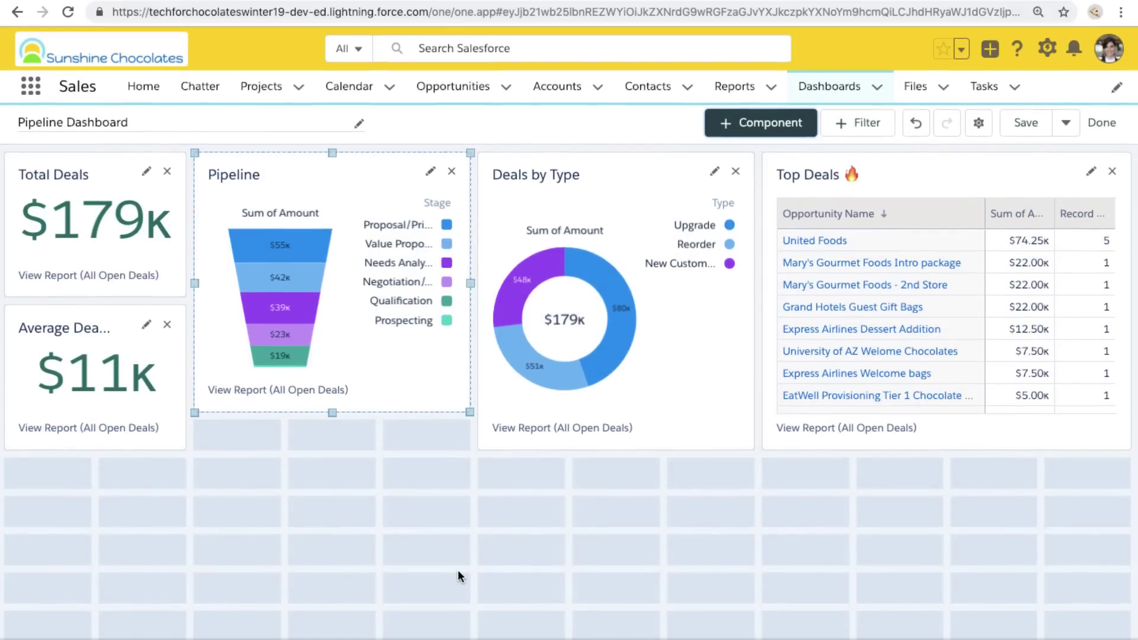
Stretch the Pipeline funnel's bottom edge down to match the neighbouring components' height
drag(333, 415, 331, 451)
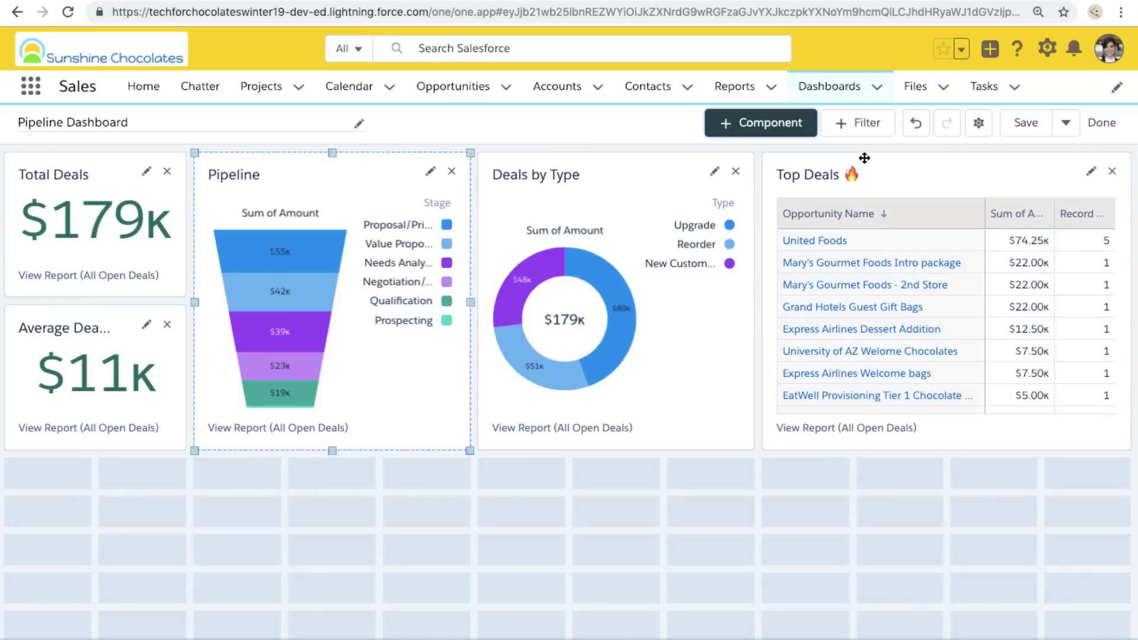
Start a new dashboard filter on the Probability (%) field
click(867, 126)
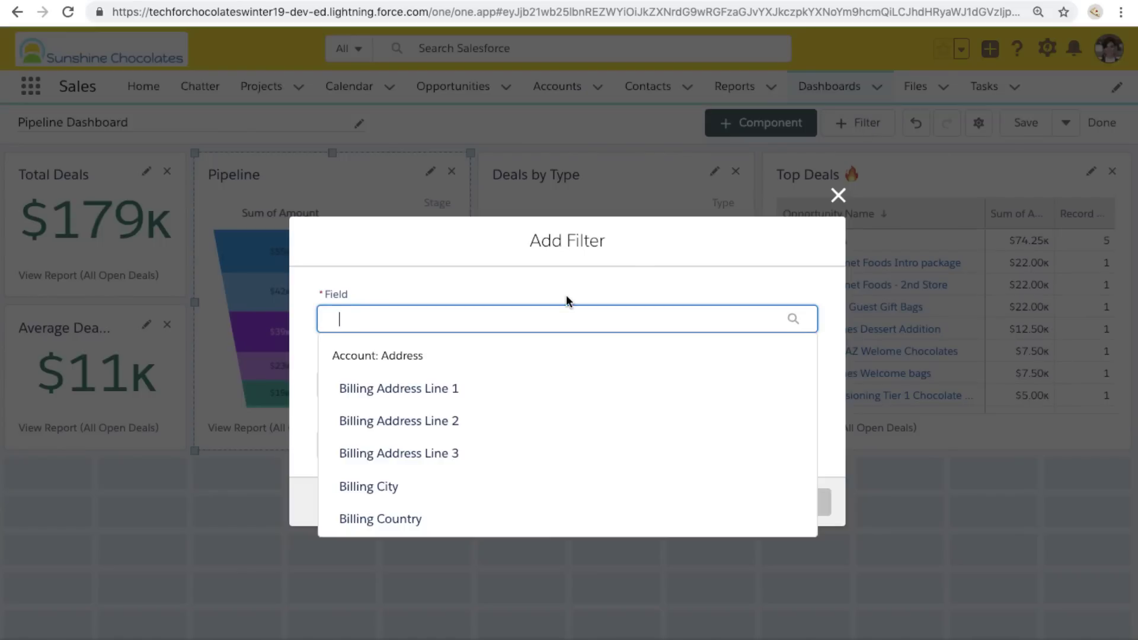
text(probab)
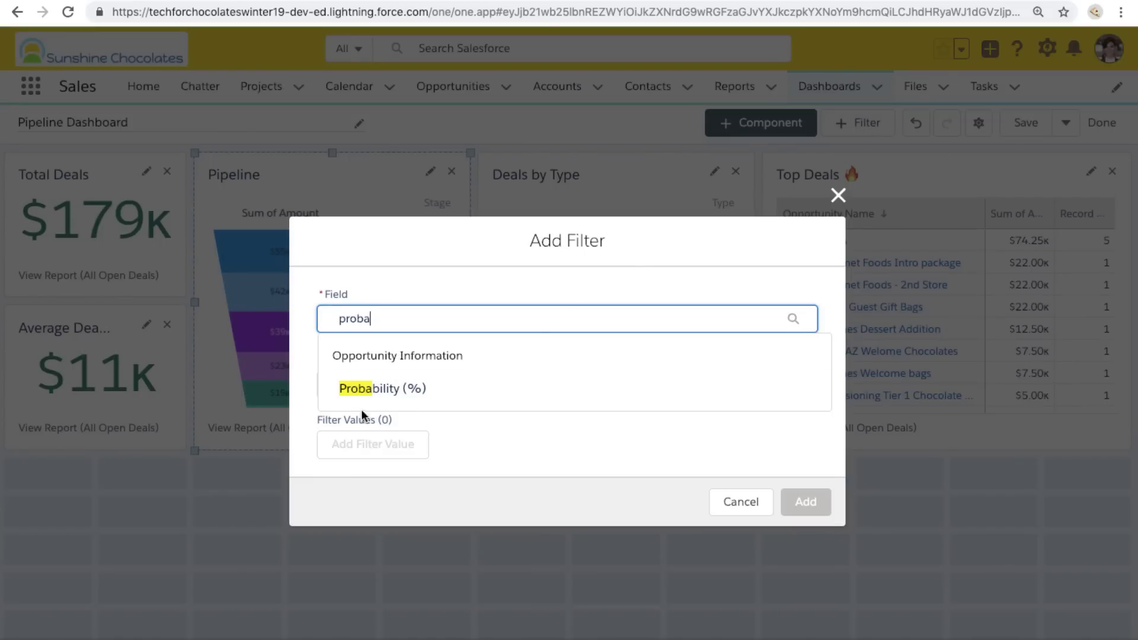
click(373, 388)
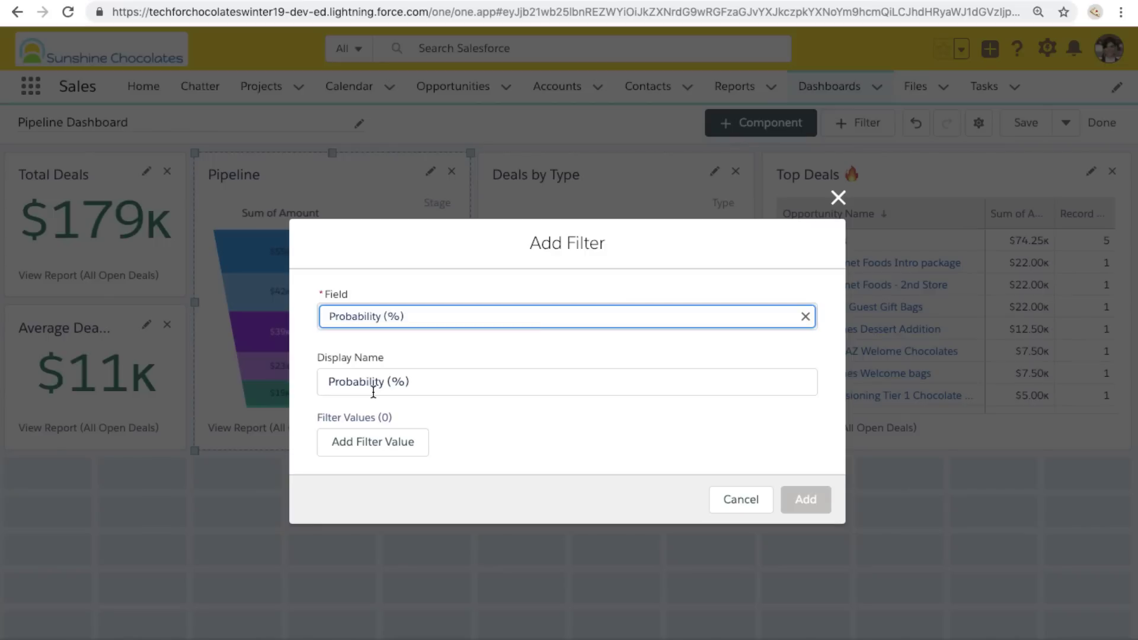
click(500, 369)
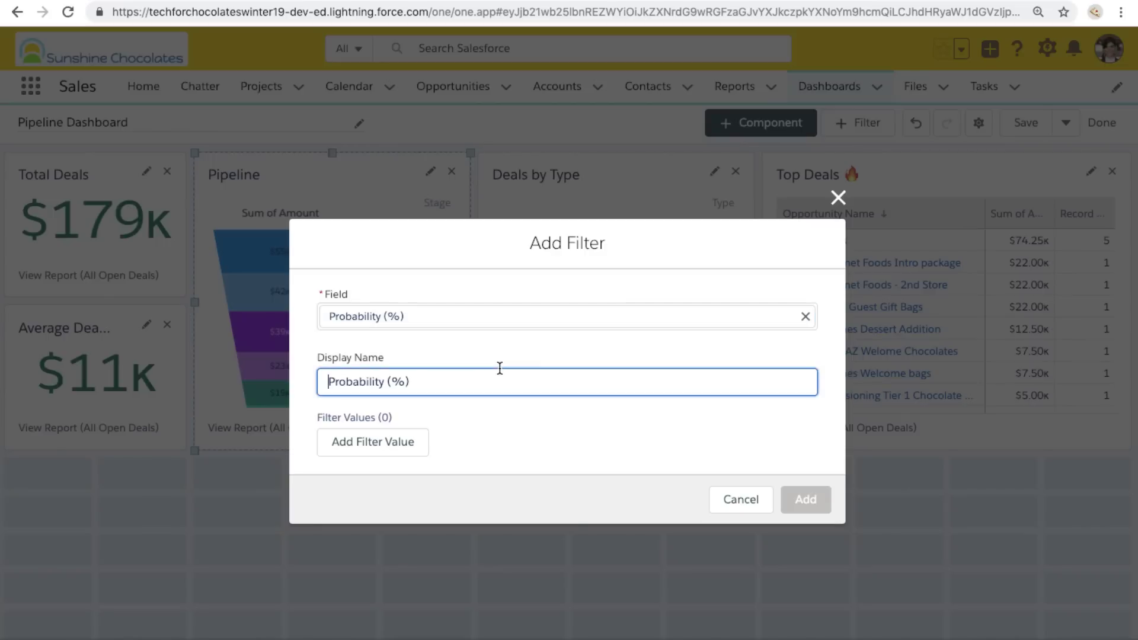
Add a first filter value of greater than 15, displayed as '>15'
click(396, 449)
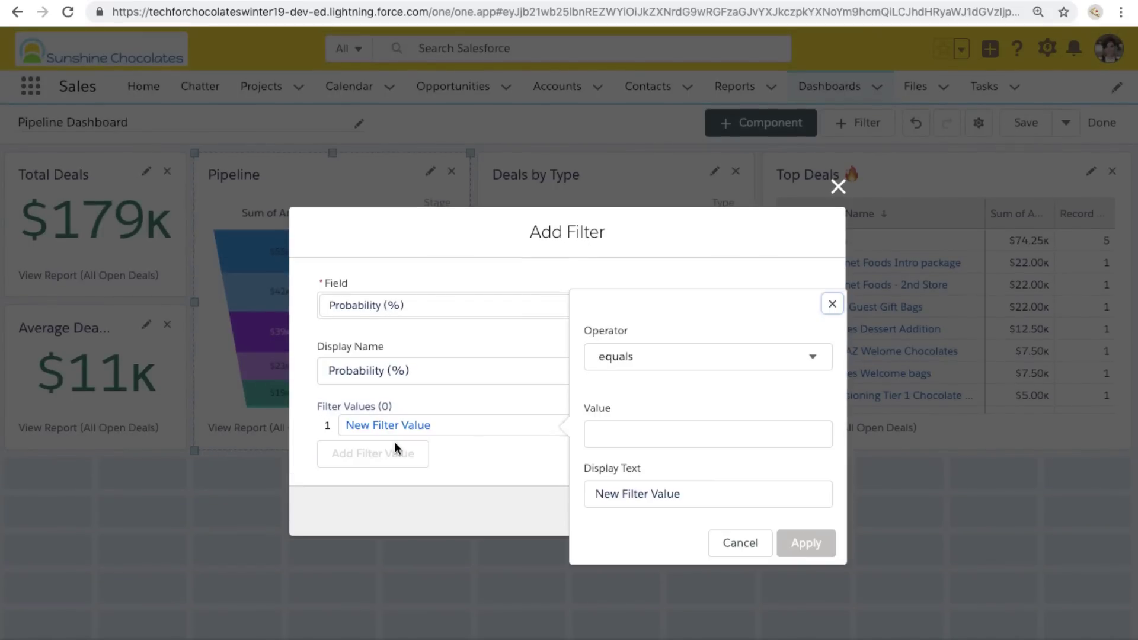
click(654, 364)
click(679, 478)
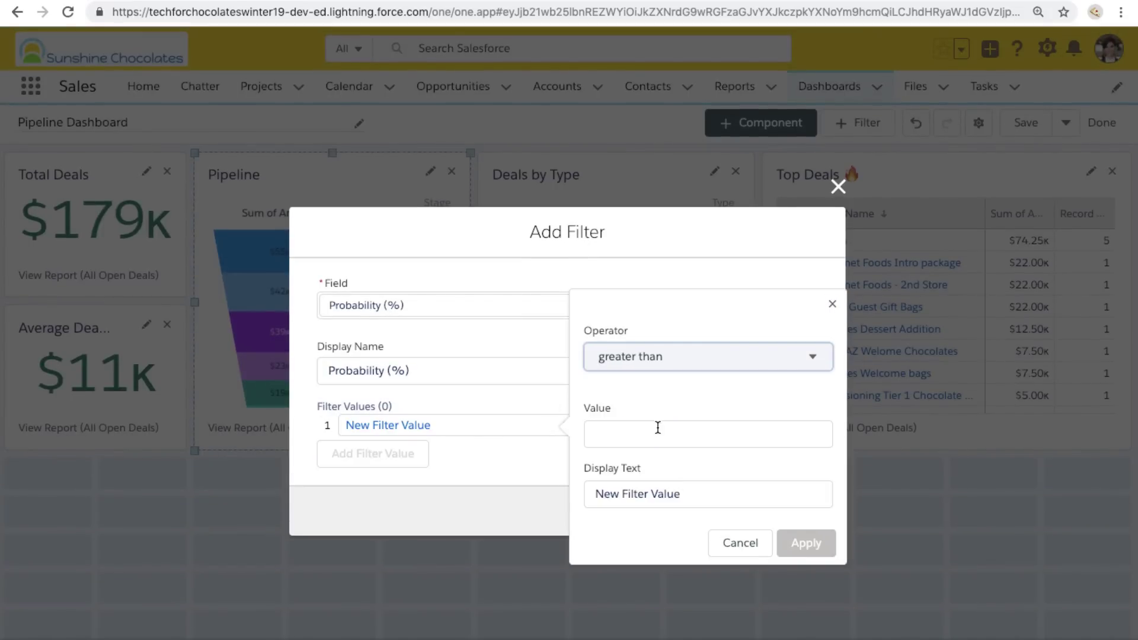
click(655, 437)
text(>15)
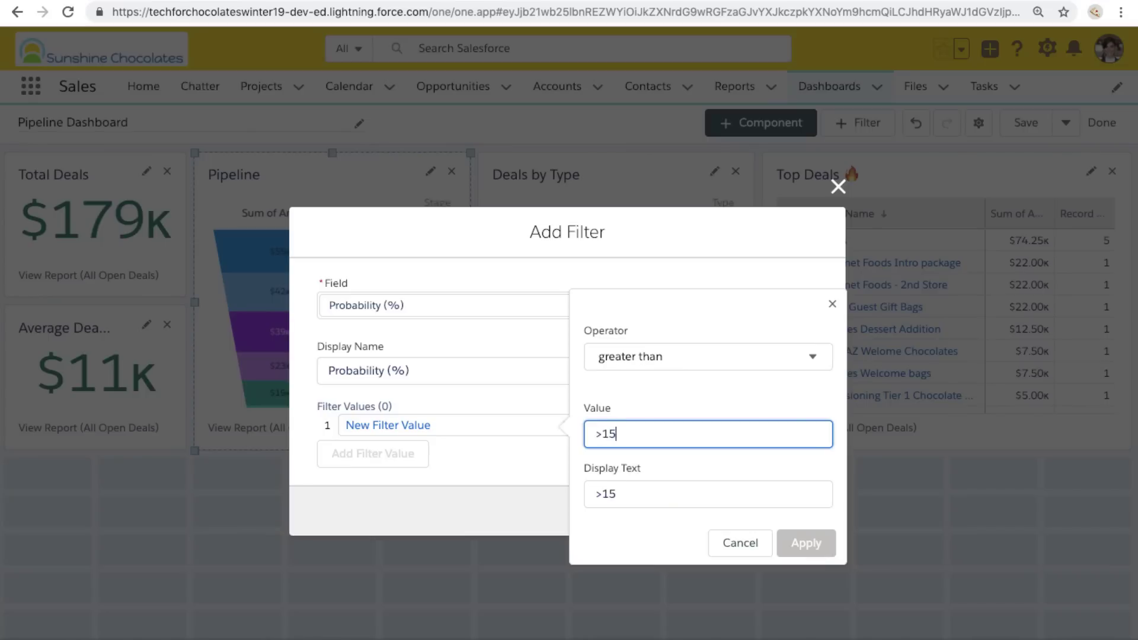
click(697, 491)
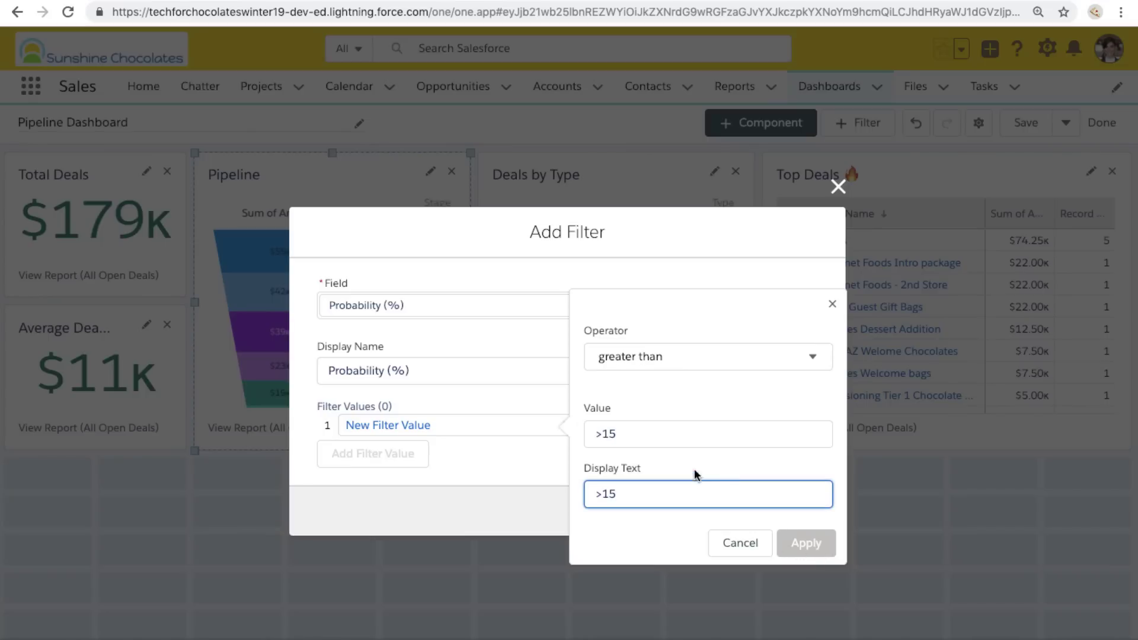
click(600, 434)
key(BackSpace)
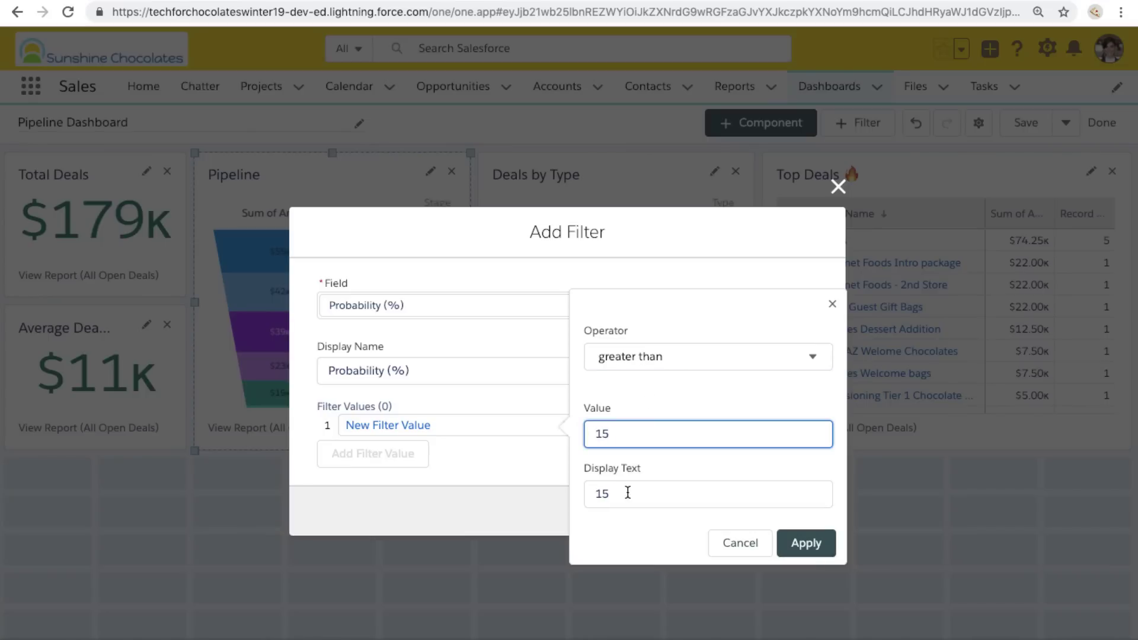
click(597, 493)
click(597, 493)
text(>)
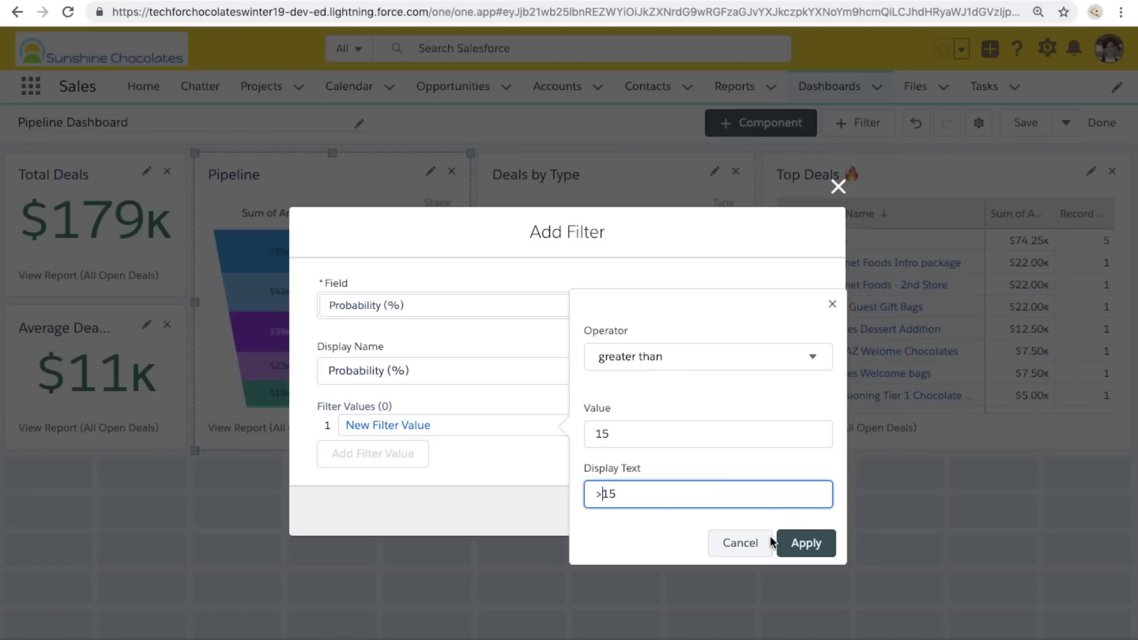
click(625, 437)
click(640, 497)
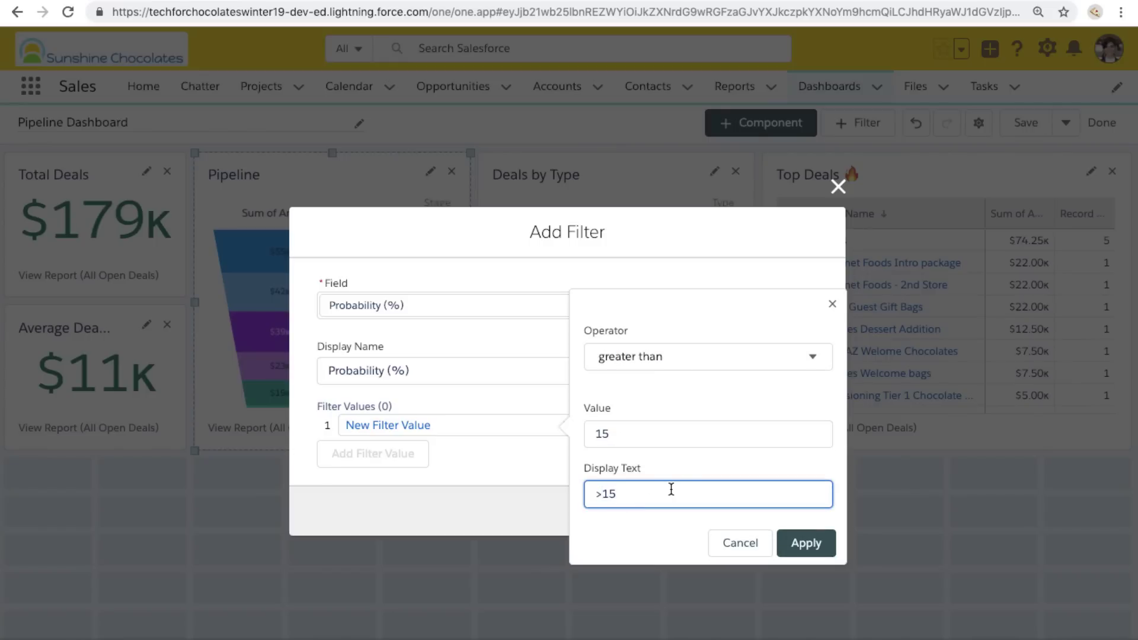
click(806, 543)
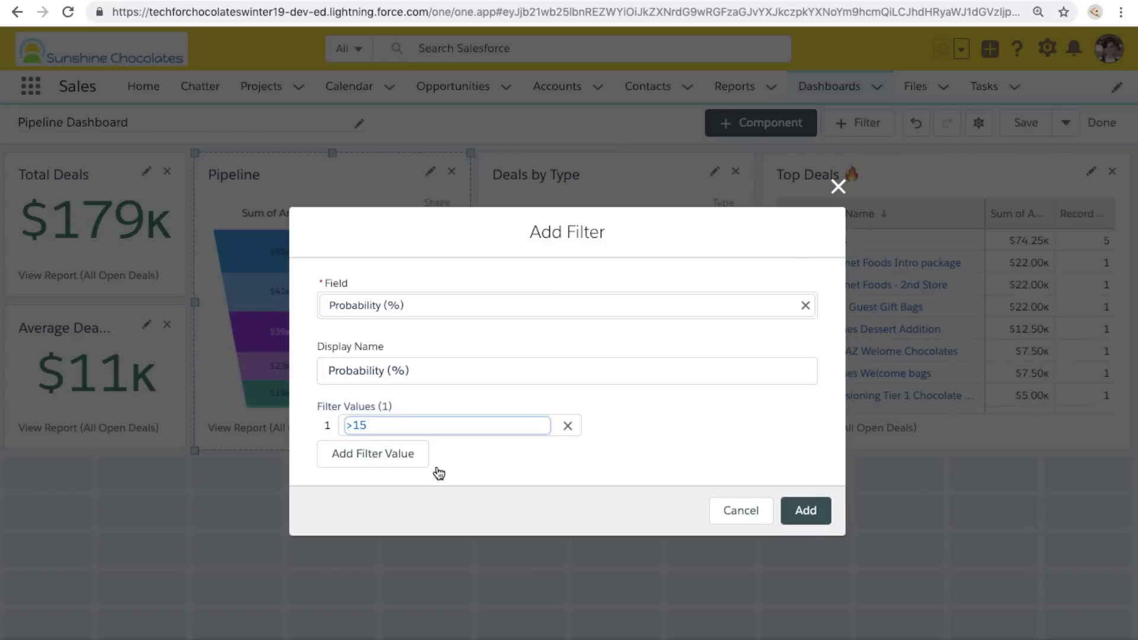
Add a second value of greater than 50, displayed as '>50'
click(397, 460)
click(664, 371)
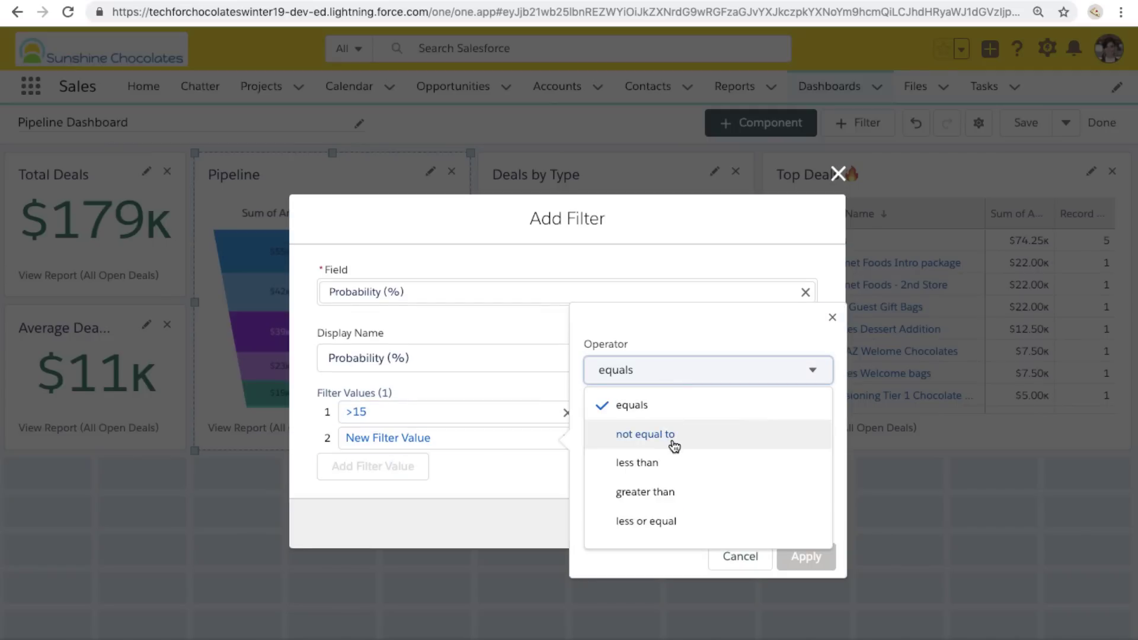
click(668, 493)
click(635, 449)
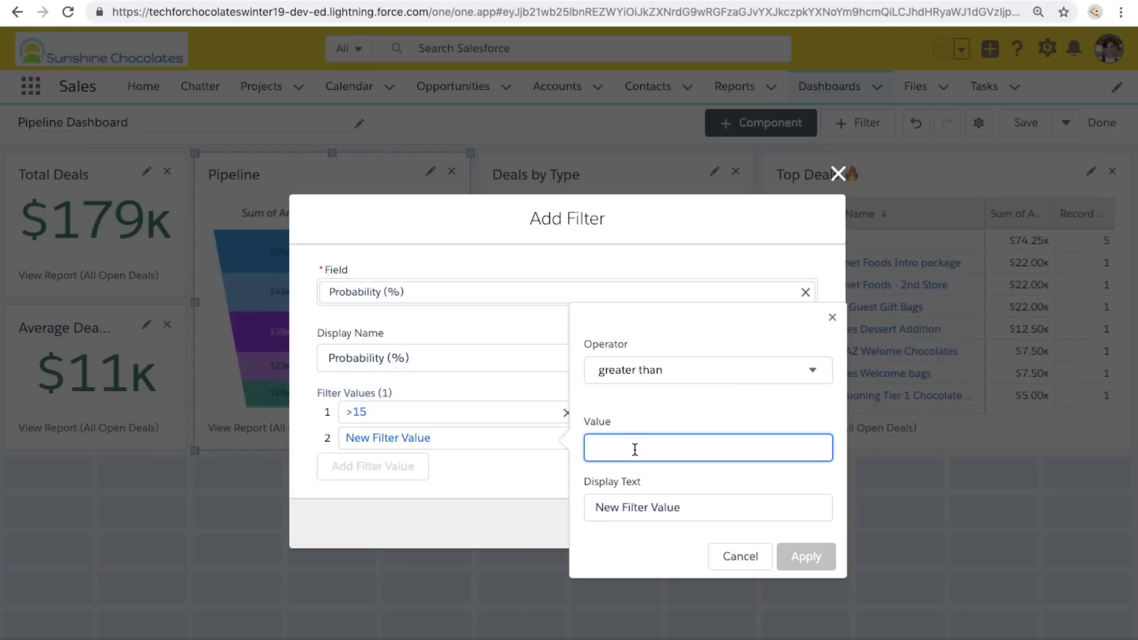
text(50)
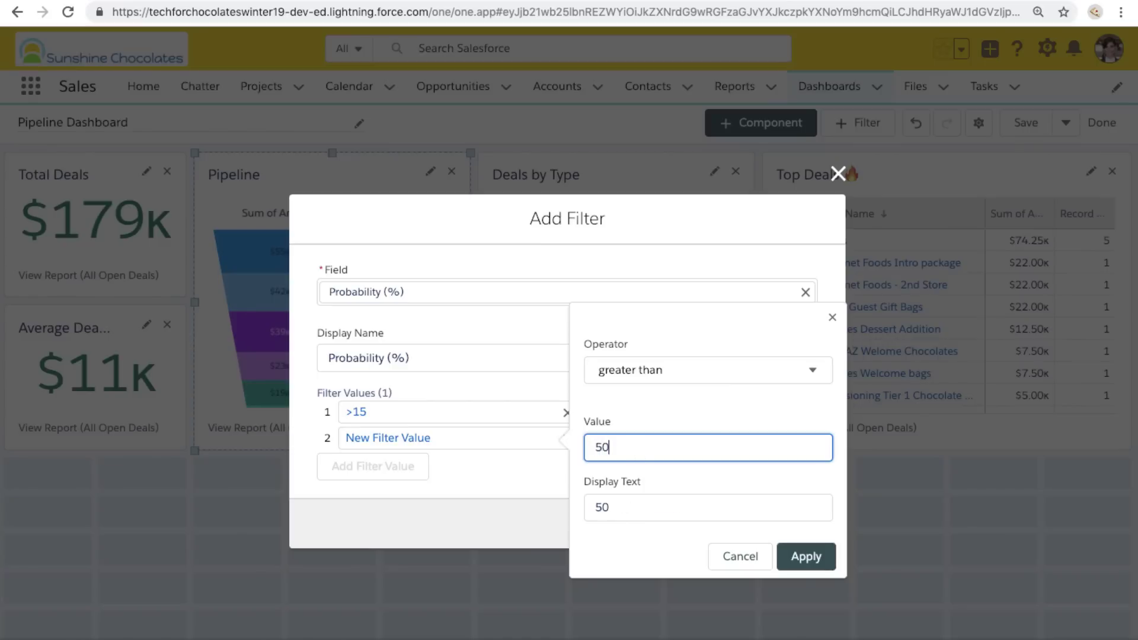
click(594, 508)
text(>)
click(786, 569)
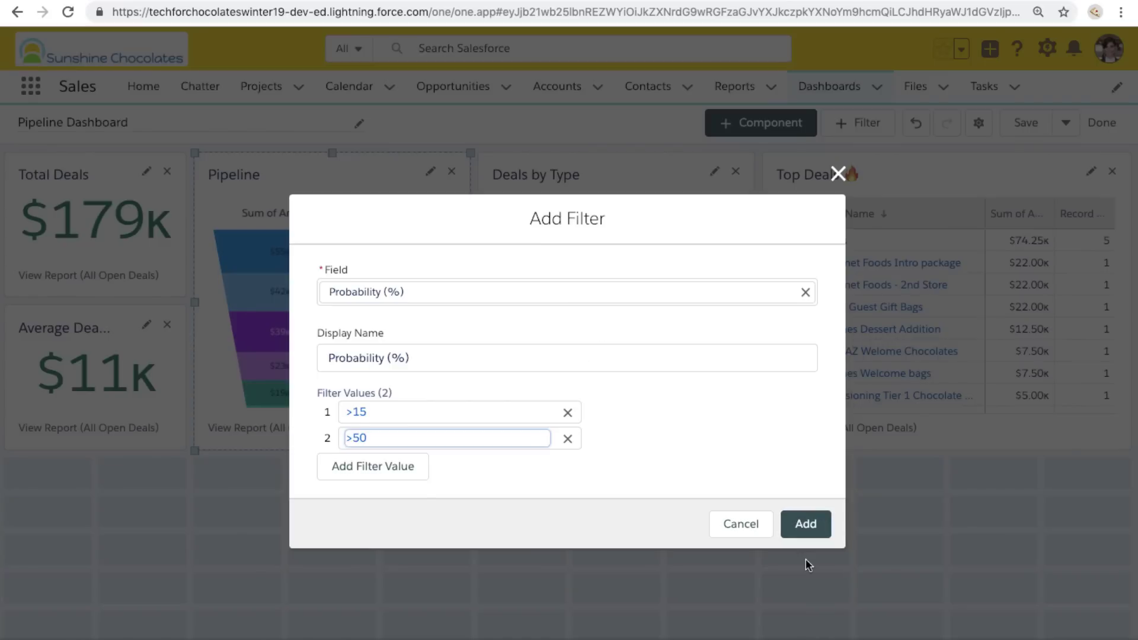
Add a third value of greater than 80 shown as '>80', then add the filter
click(404, 471)
click(681, 382)
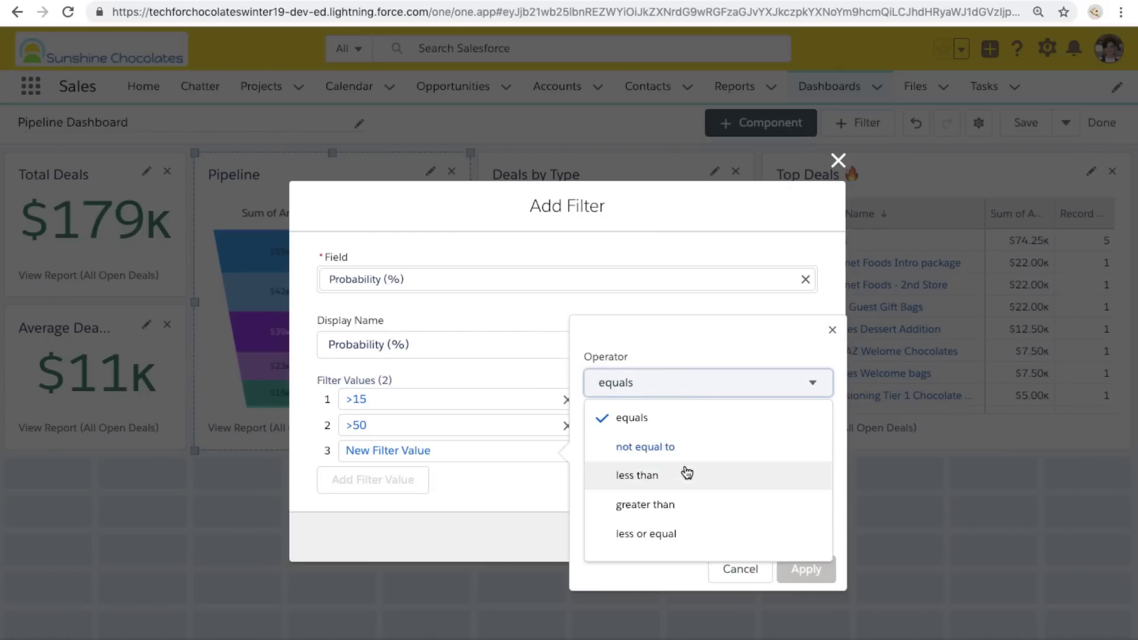
click(683, 505)
click(640, 463)
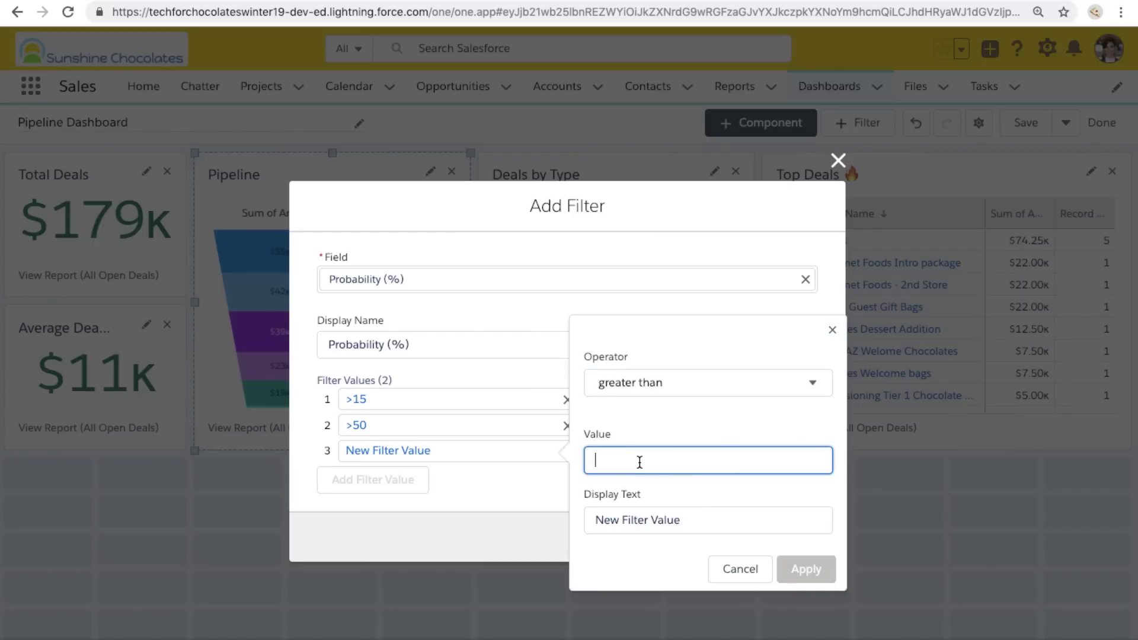
text(80)
click(597, 520)
text(>)
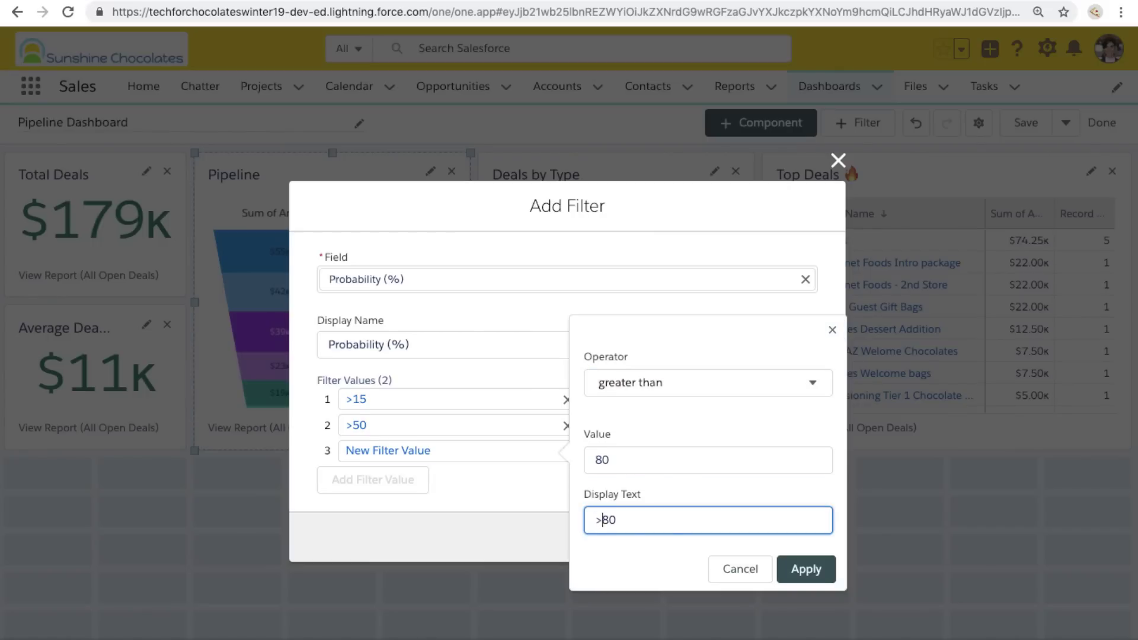
click(807, 570)
click(812, 537)
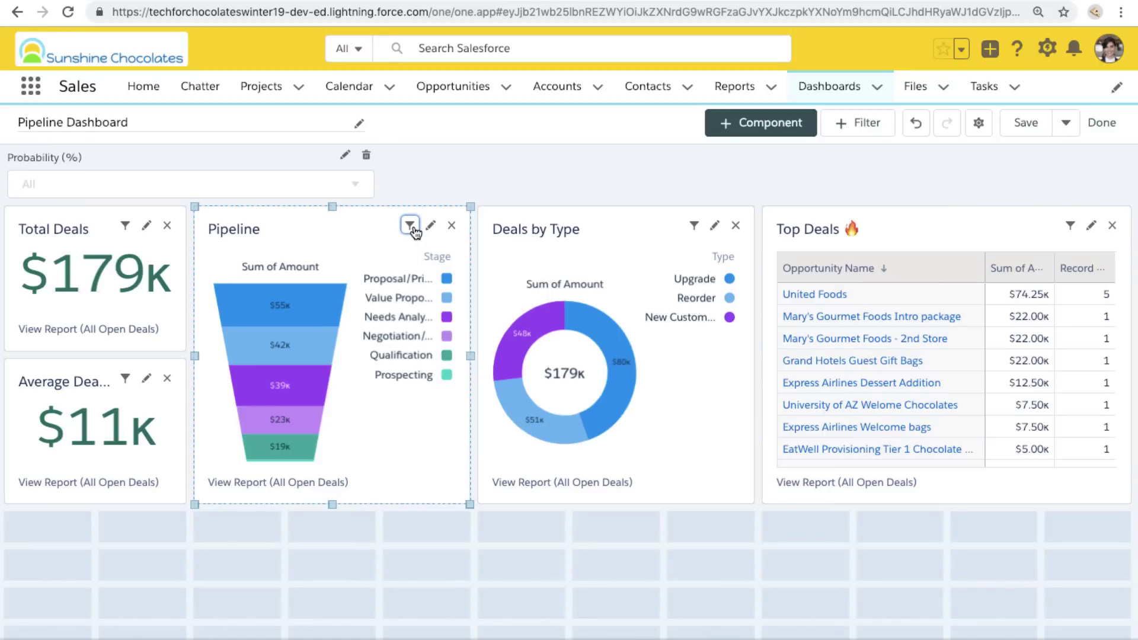
click(410, 226)
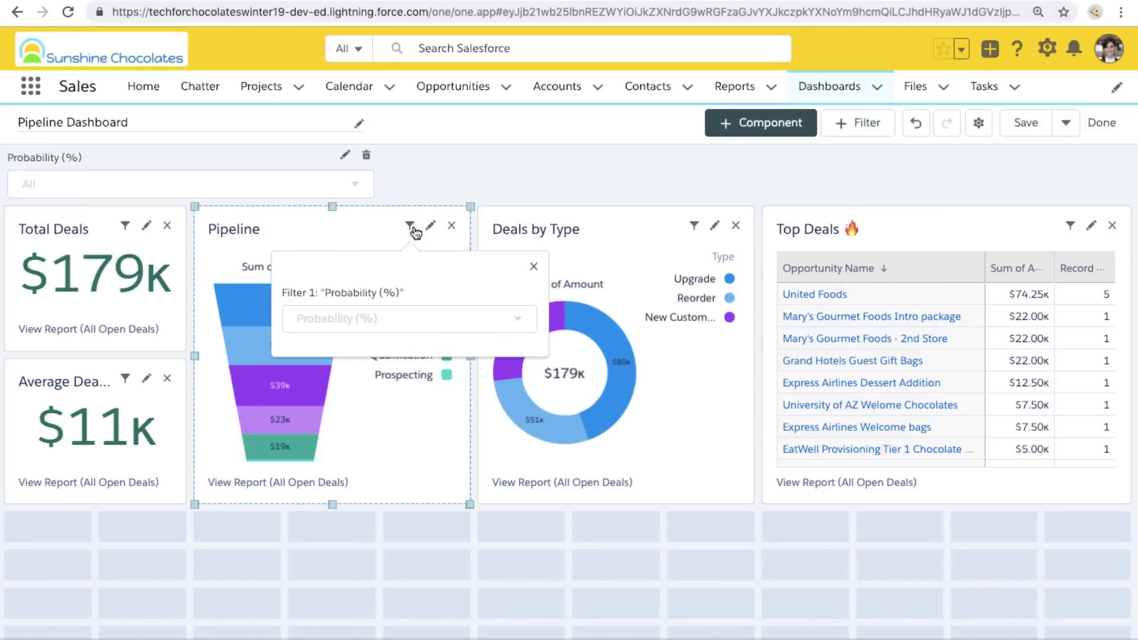
click(533, 269)
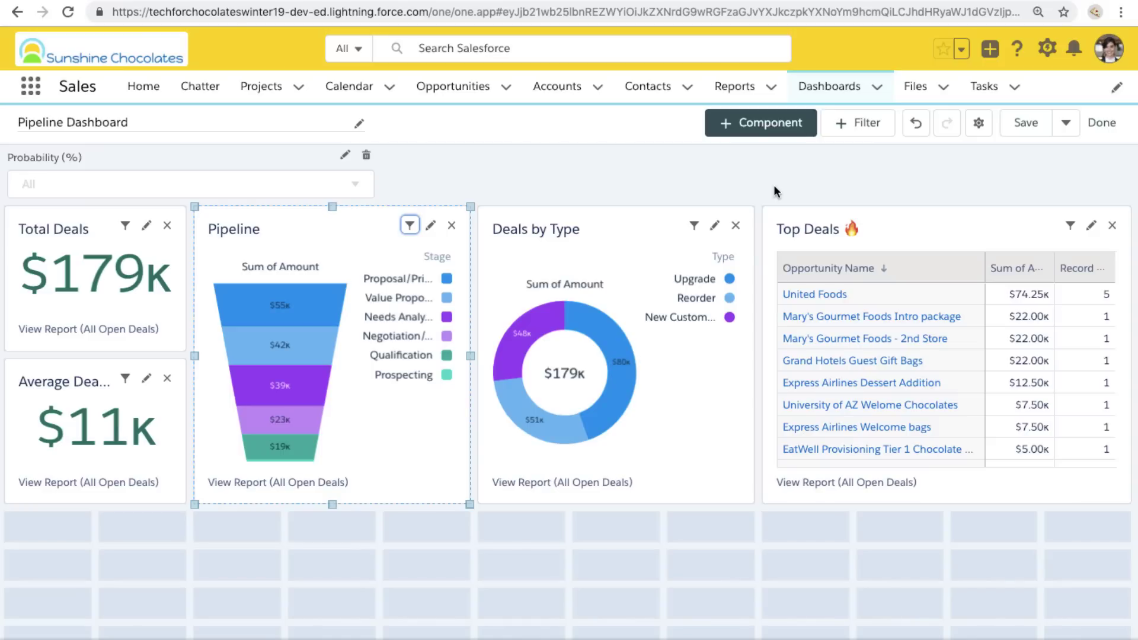
Start another dashboard filter on Close Date, keeping the display name Close Date
click(873, 128)
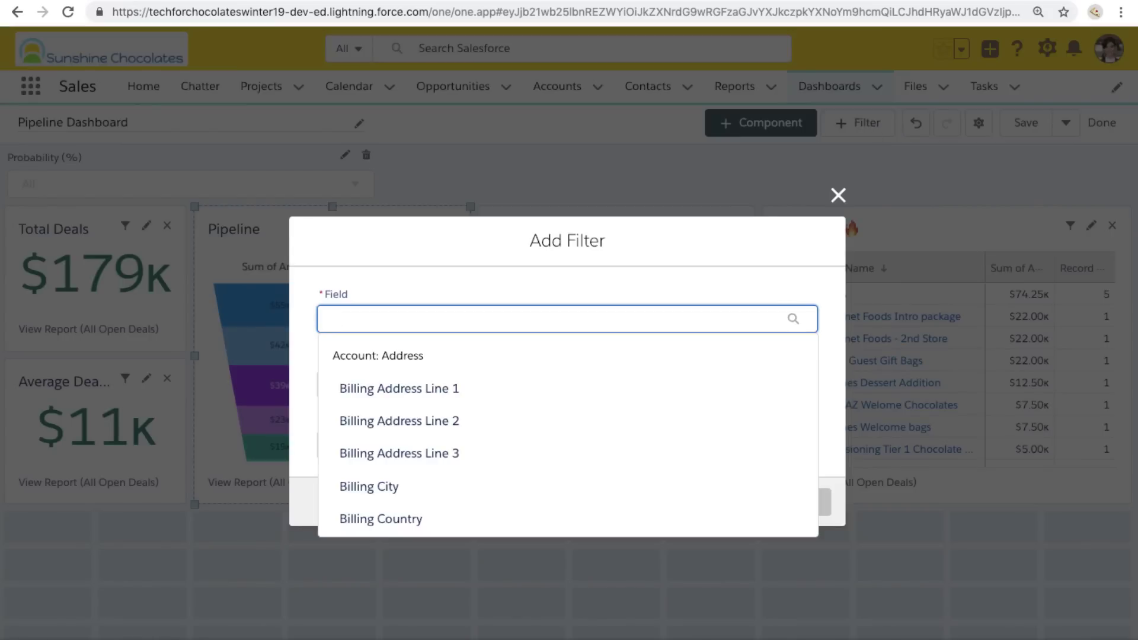
text(date)
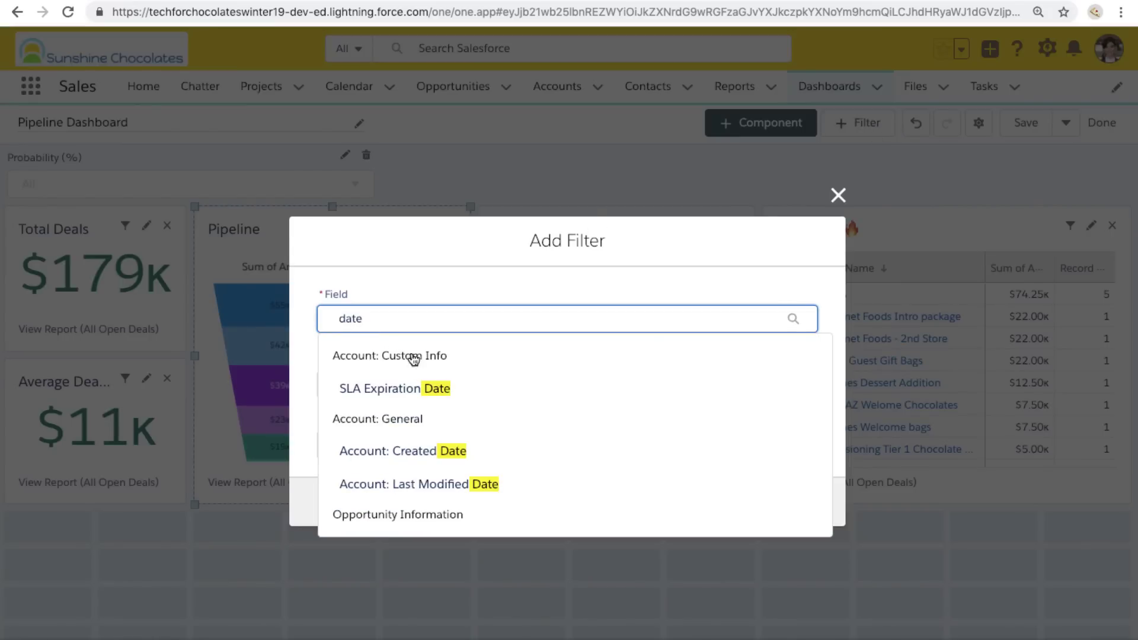
scroll(571, 456, down, 1)
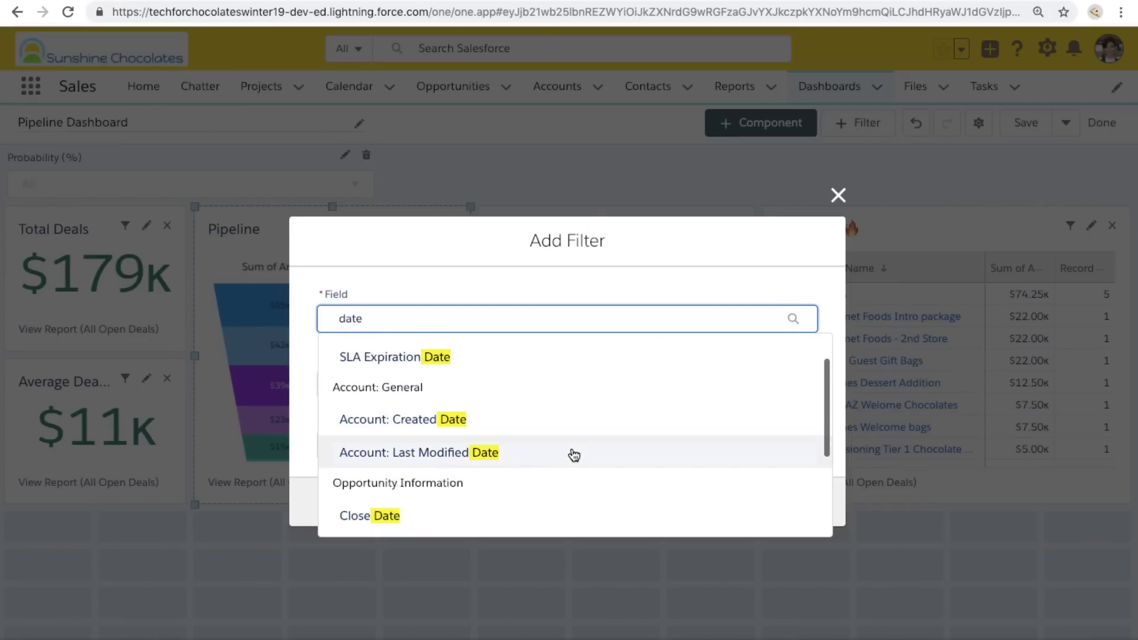
scroll(572, 452, down, 1)
click(451, 485)
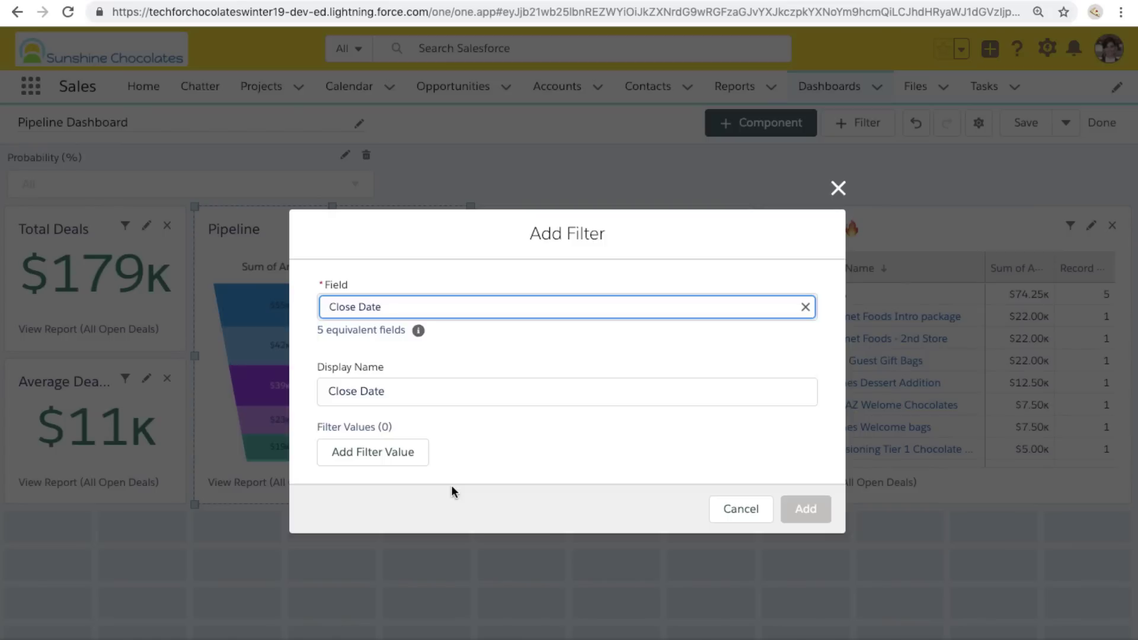
click(429, 386)
click(471, 418)
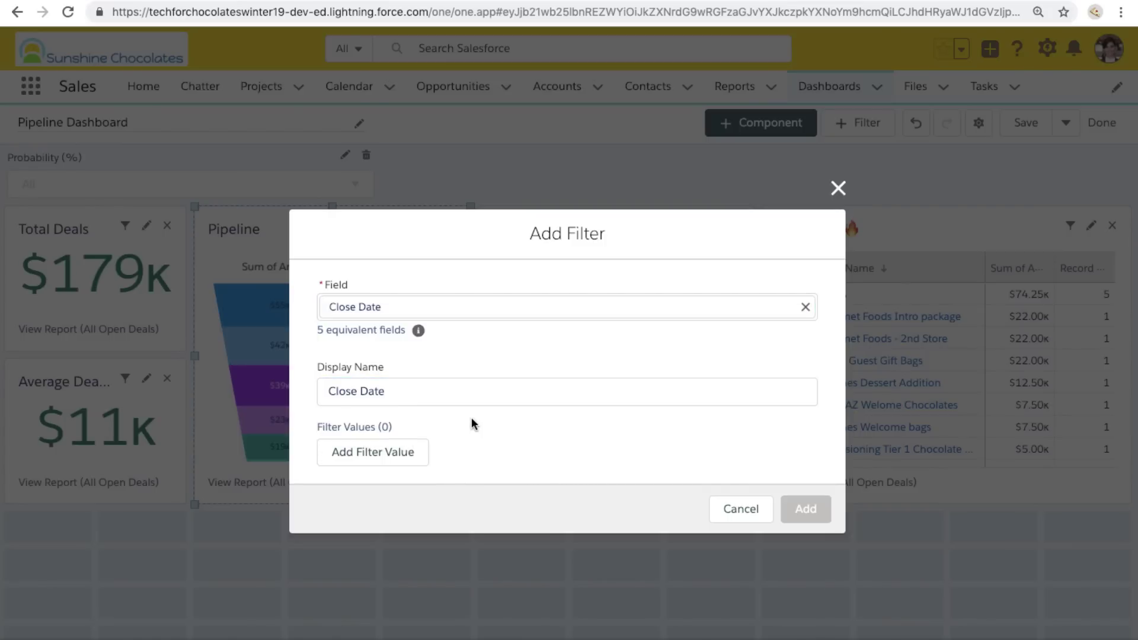
Add the relative date value 'next 30 days' as the first Close Date value
click(391, 457)
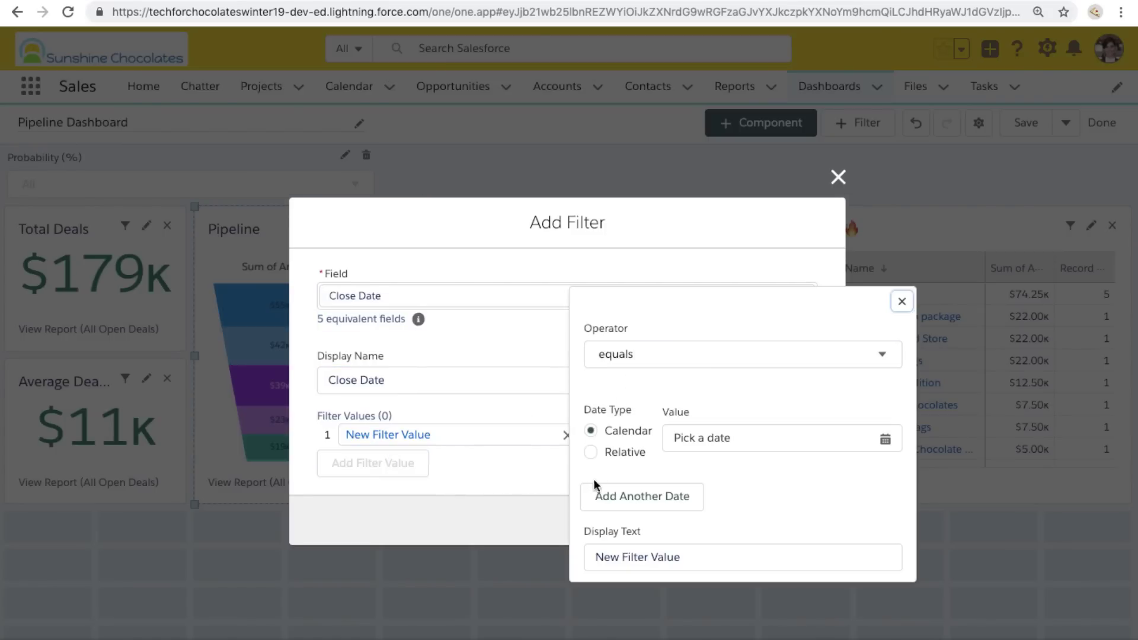
click(591, 452)
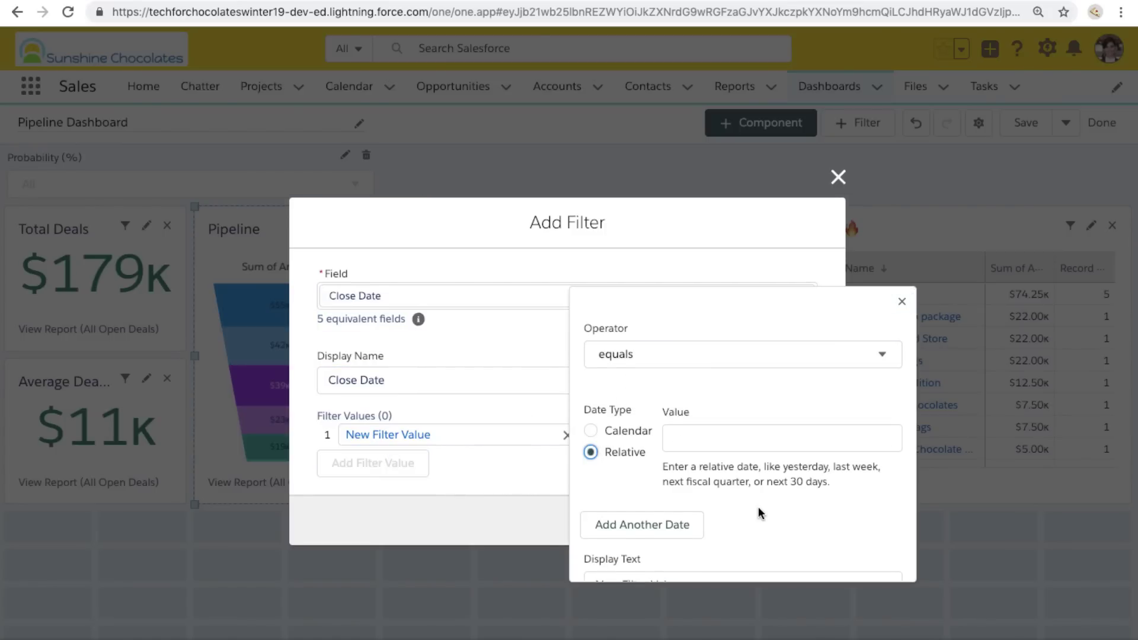
scroll(758, 507, down, 2)
click(750, 370)
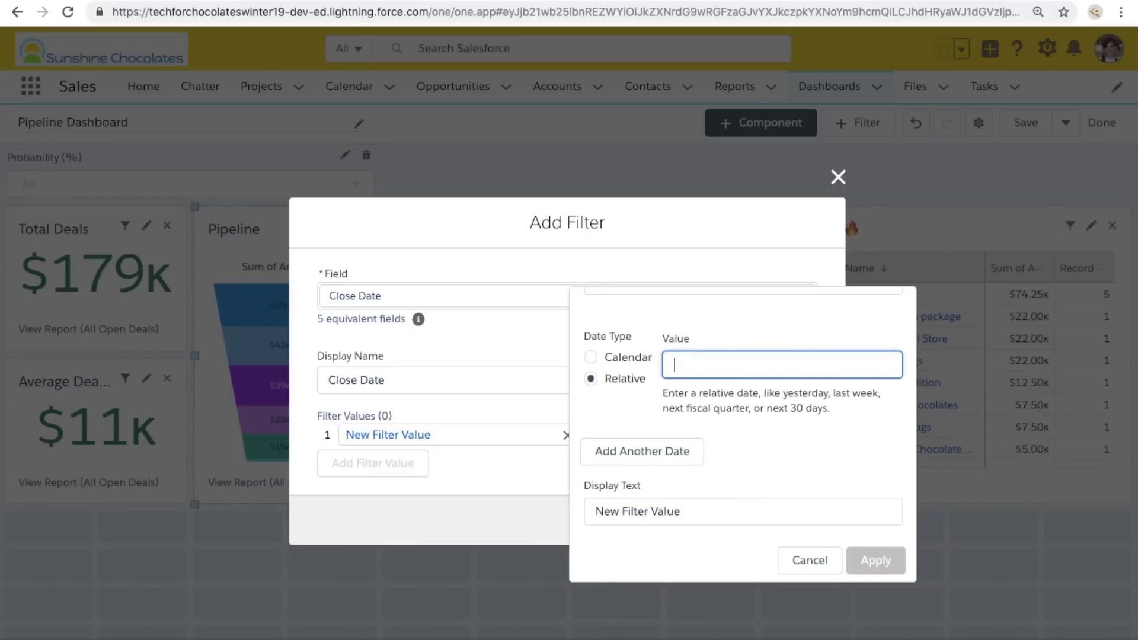
text(next )
text(30 days)
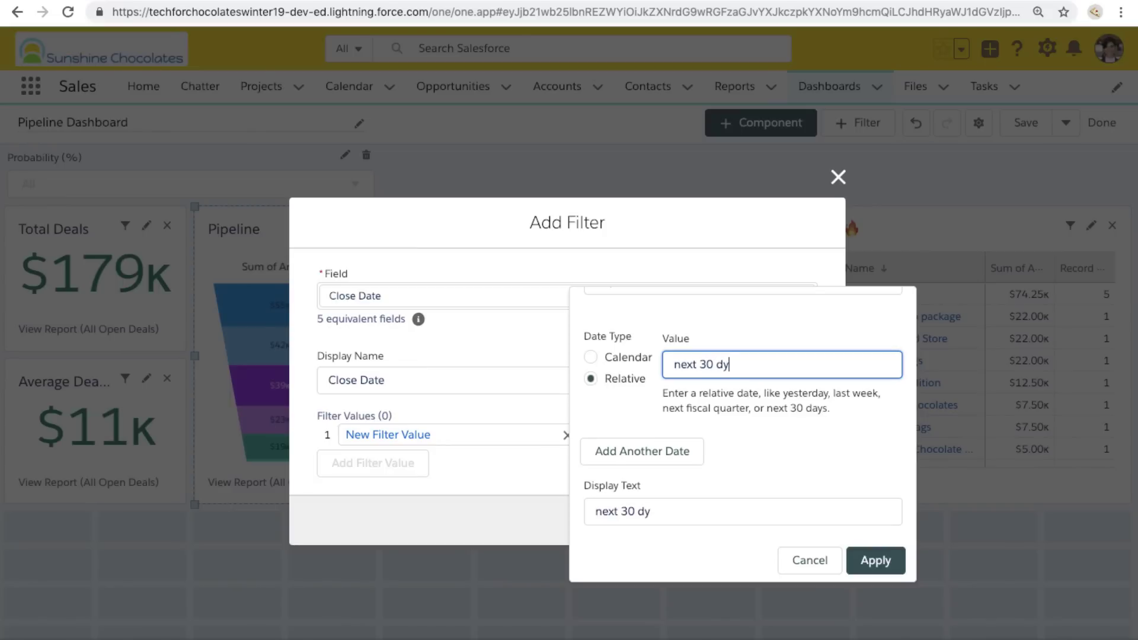
click(878, 561)
Add the relative value 'next 90 days' as the second Close Date value
click(409, 464)
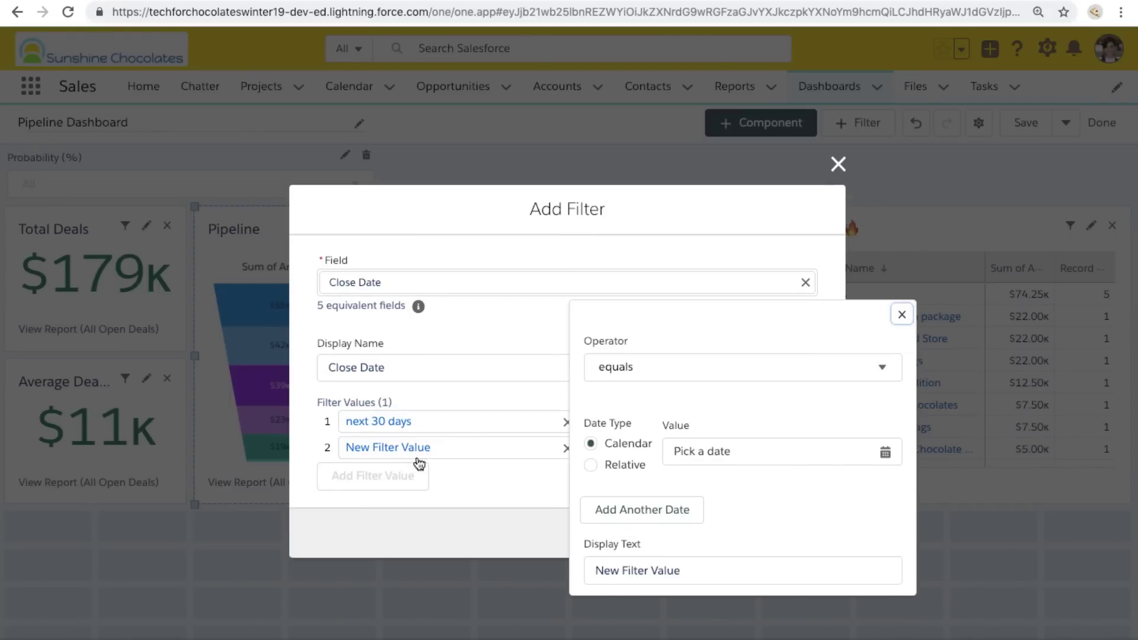
click(590, 465)
click(711, 451)
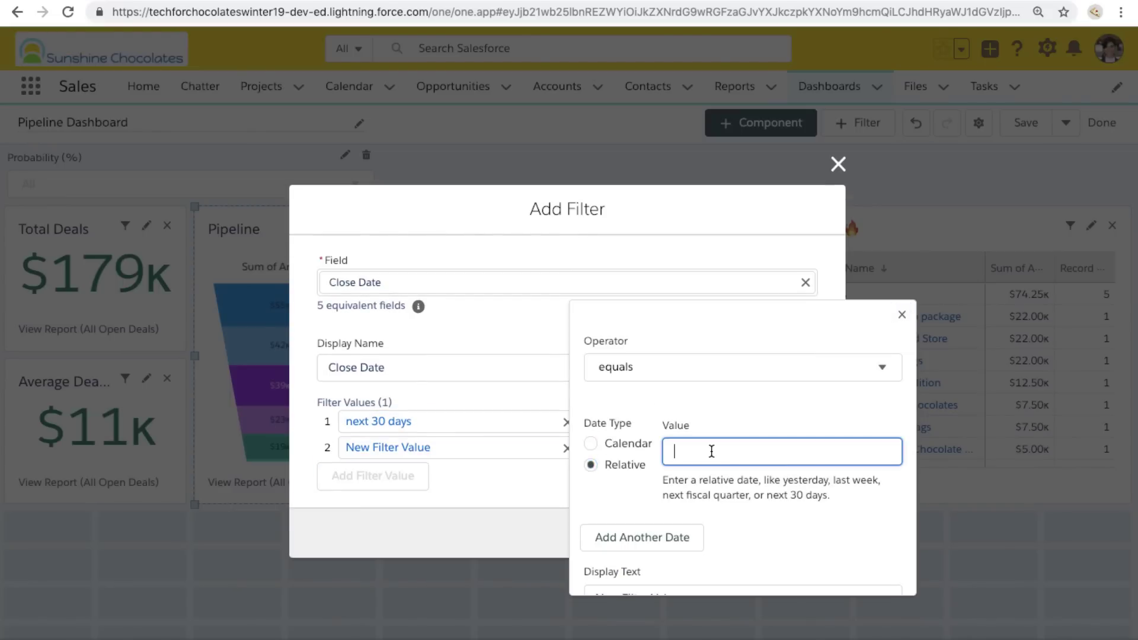
text(next 90 days)
scroll(752, 487, down, 1)
scroll(752, 486, down, 2)
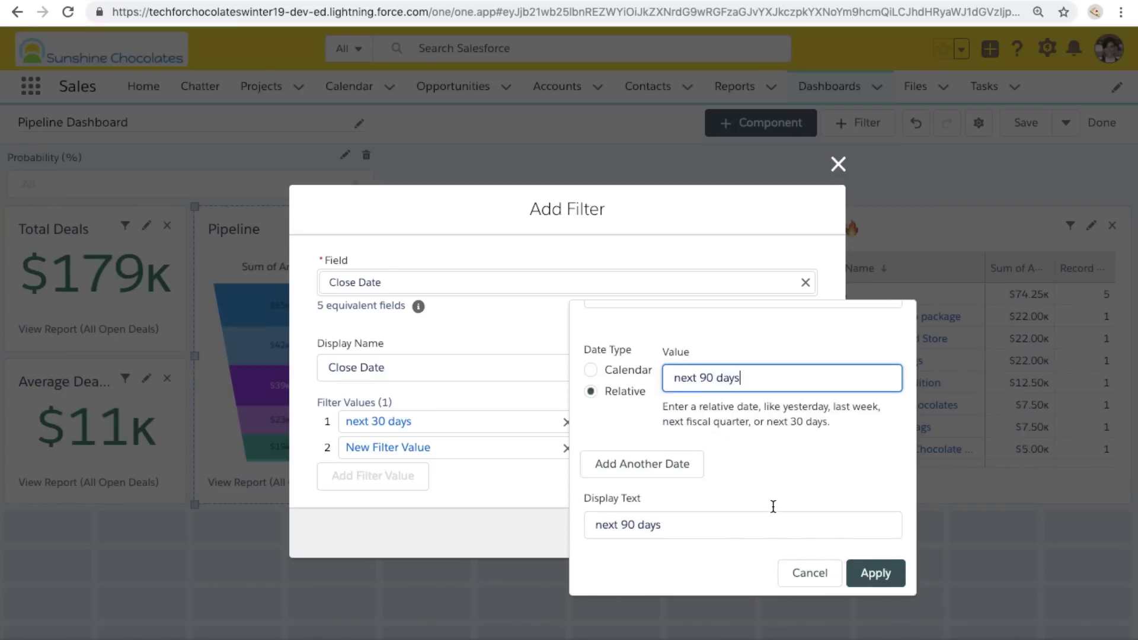
click(875, 573)
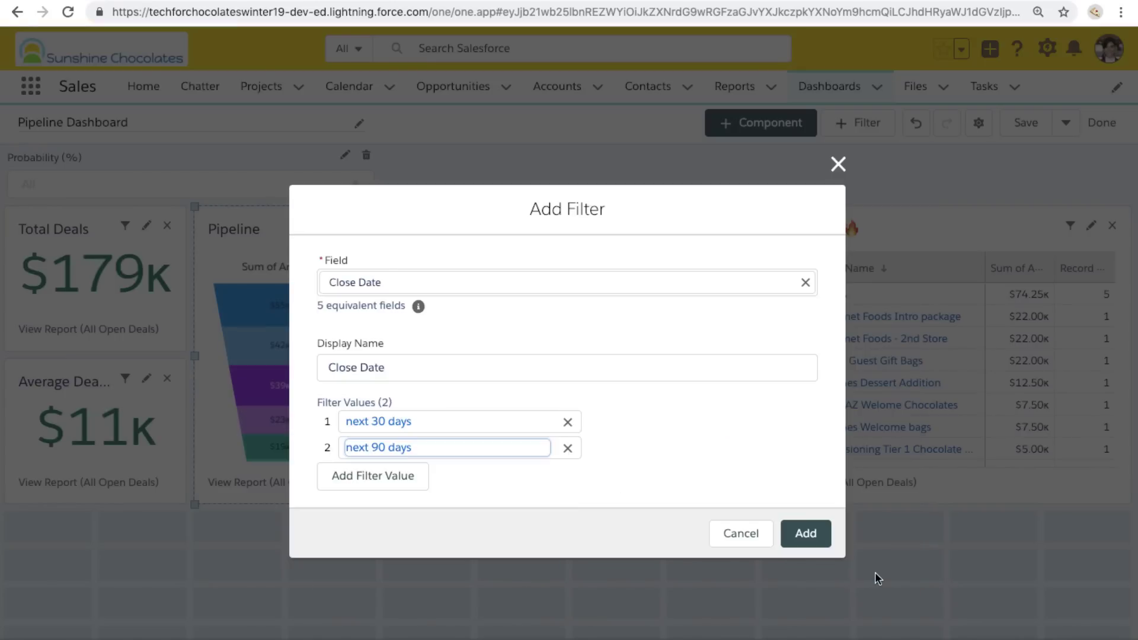
Add the relative value 'next fiscal quarter' as the third Close Date value
click(393, 479)
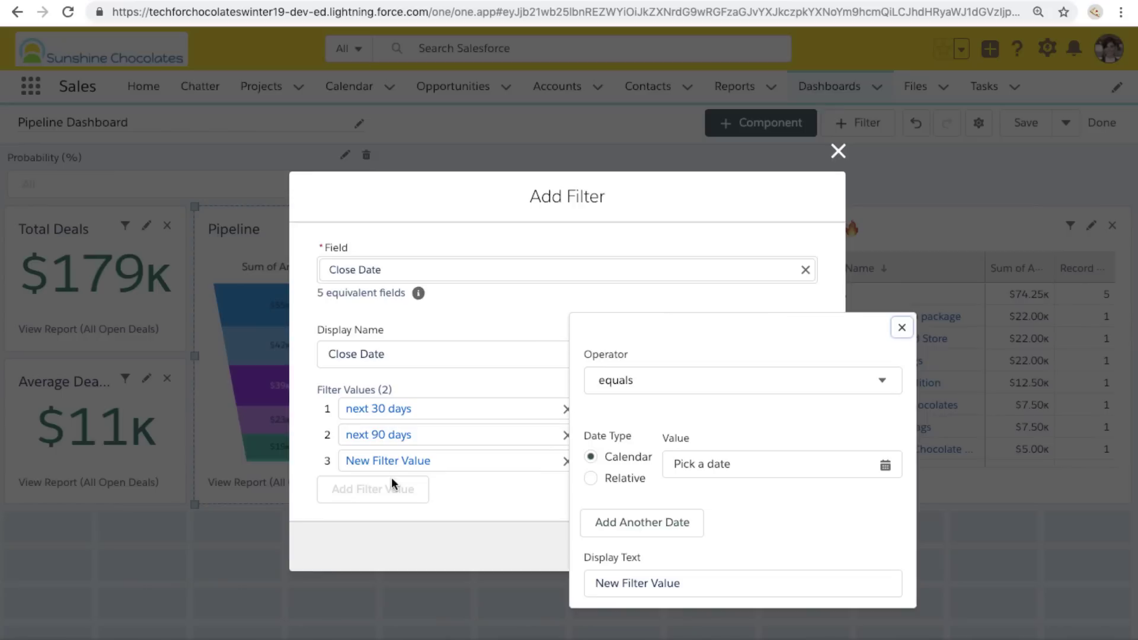
click(591, 478)
scroll(748, 495, down, 3)
click(730, 389)
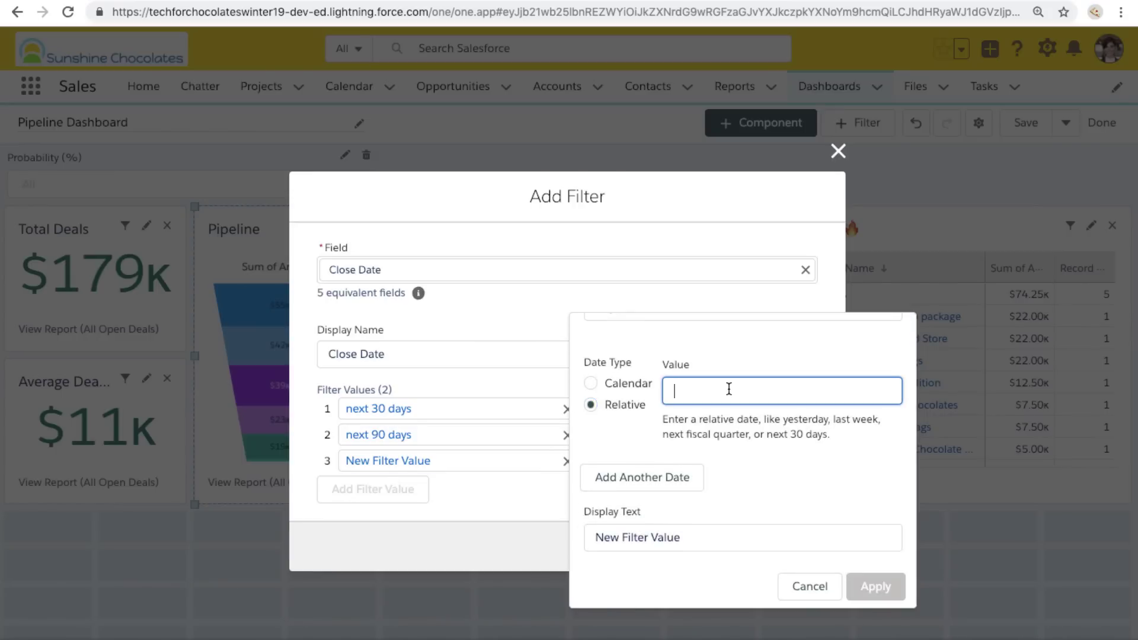
text(next fisca)
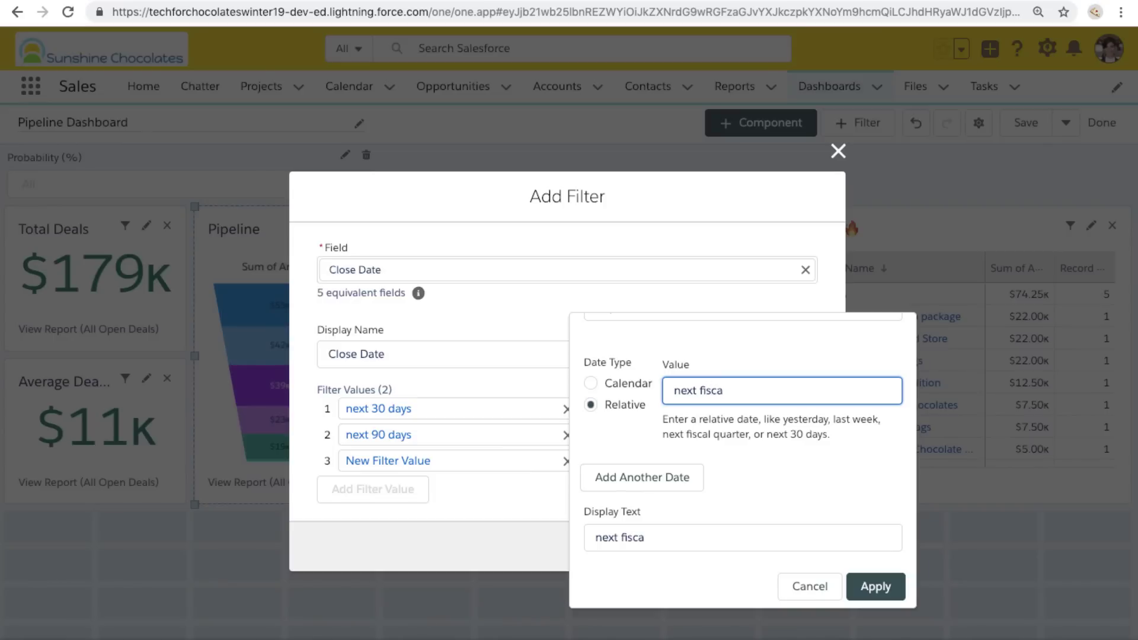
text(l quarter)
click(876, 587)
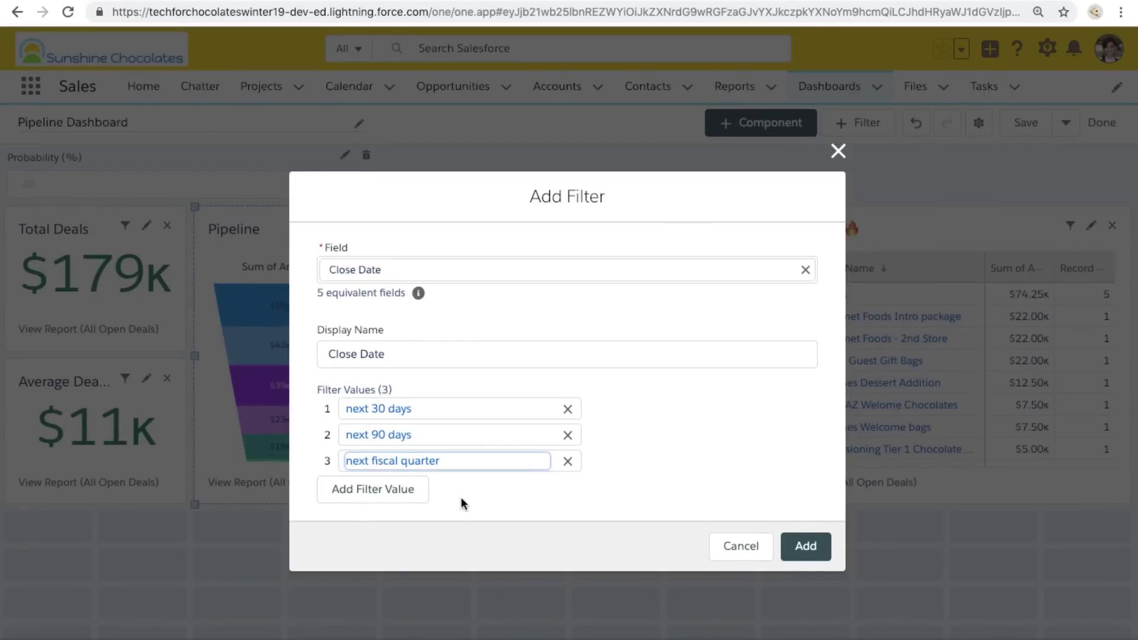
Create a fourth Close Date value spanning relative dates 'next fiscal year' and 'this fiscal year'
click(378, 494)
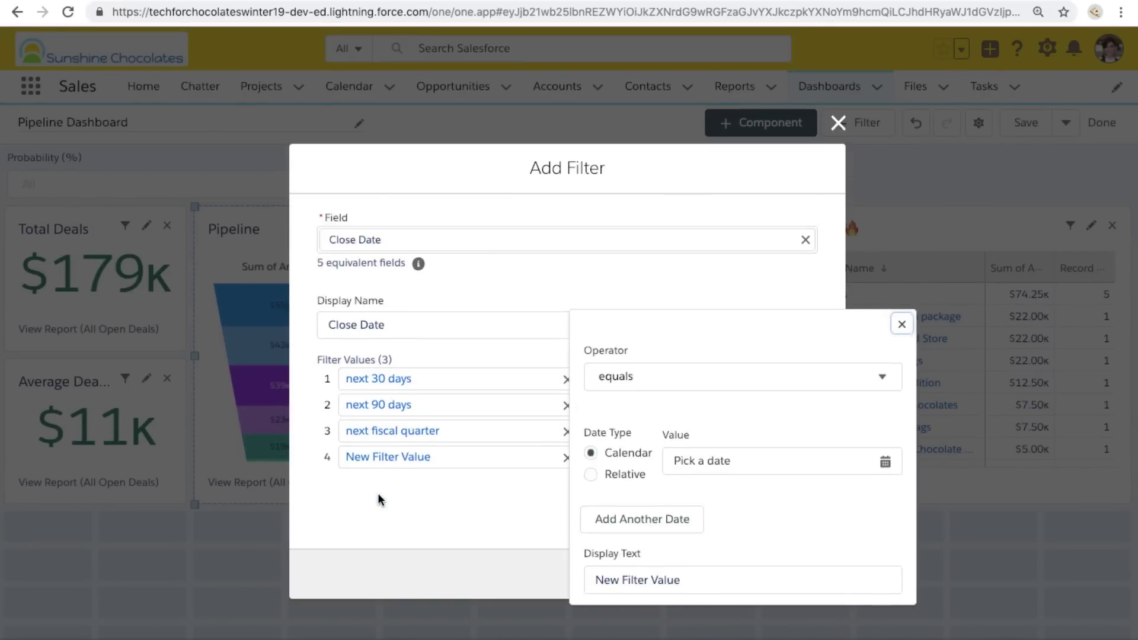
click(595, 423)
click(706, 412)
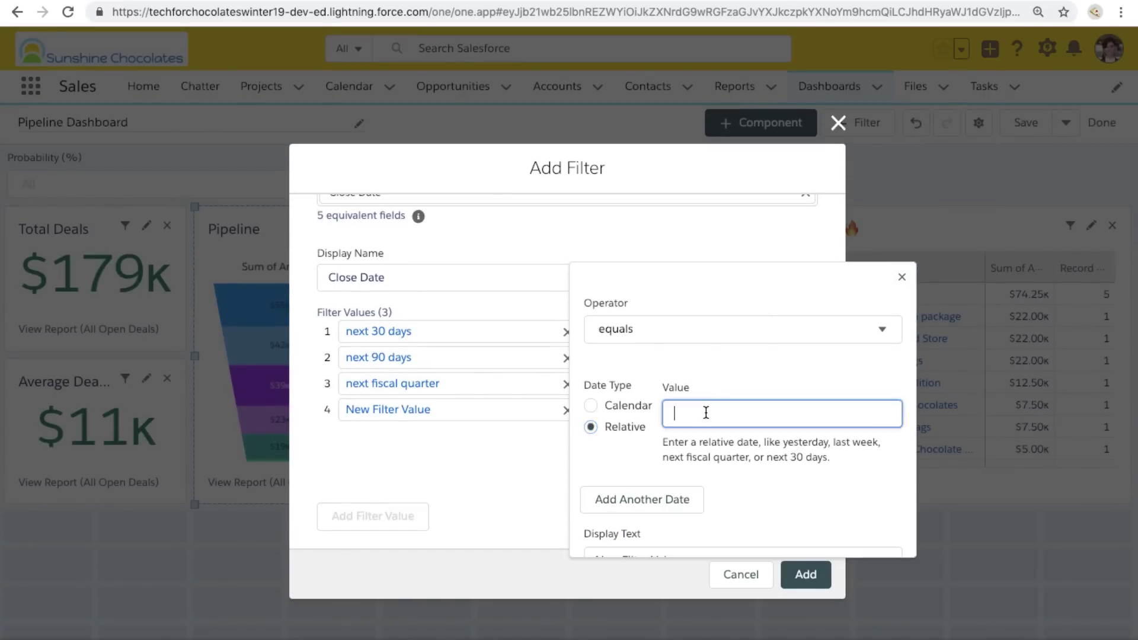
text(n)
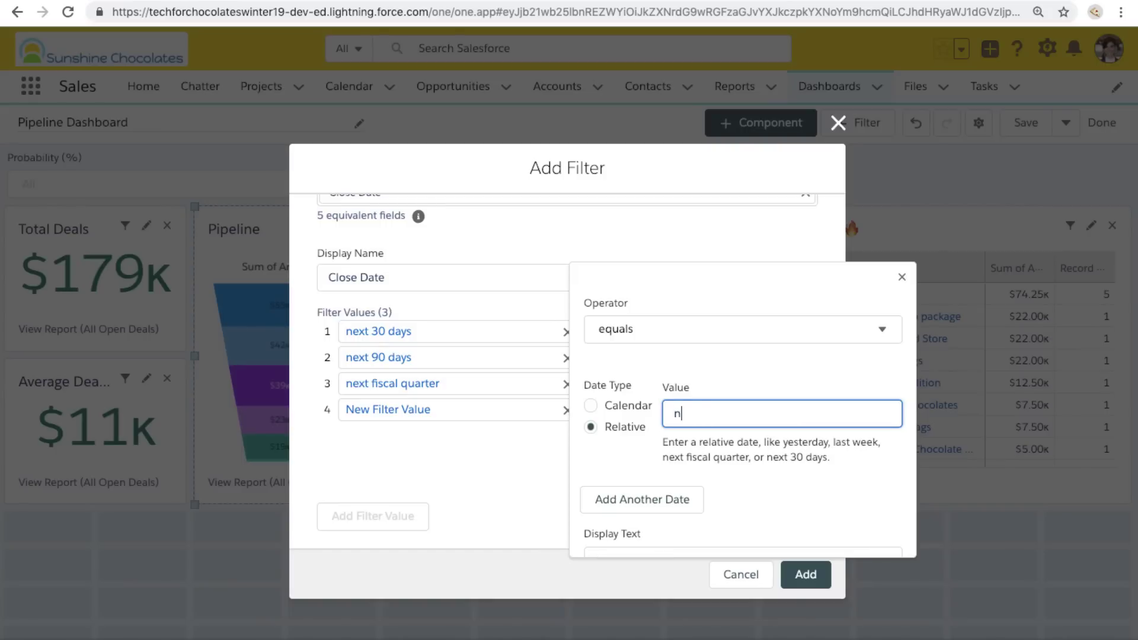
text(ext fiscal year)
click(665, 501)
scroll(703, 490, down, 2)
click(591, 411)
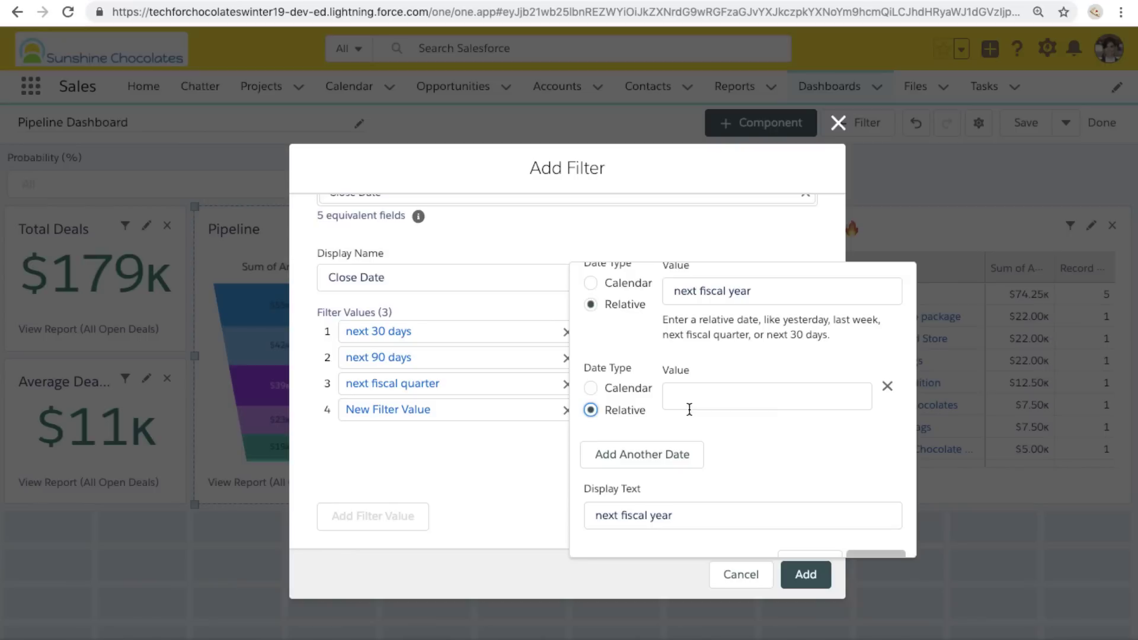
click(689, 409)
text(this fi)
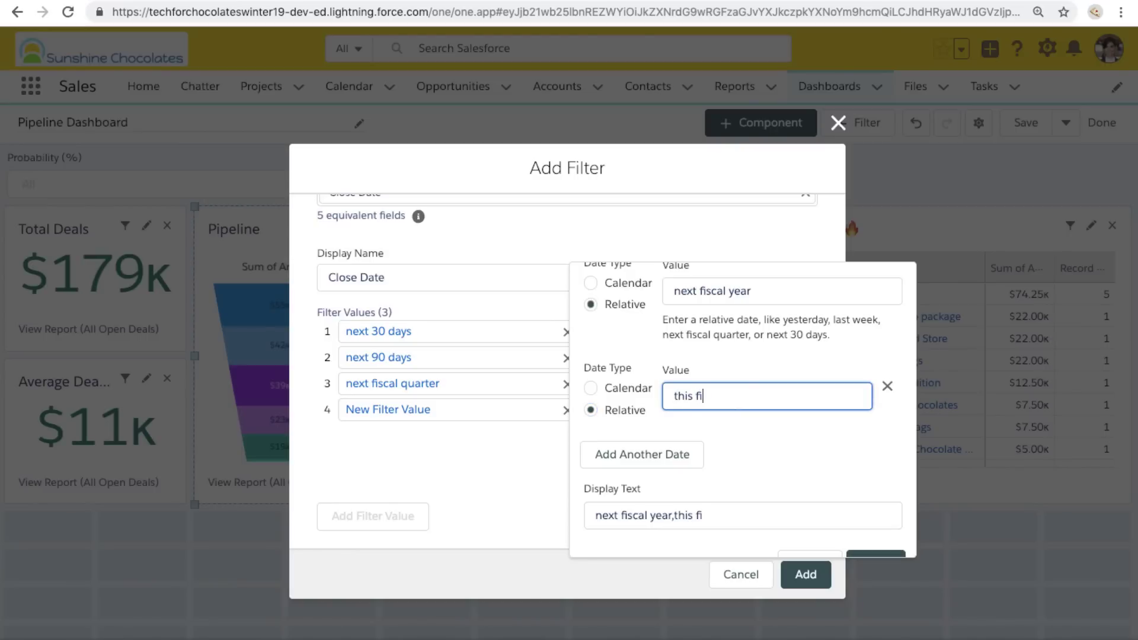
text(scal year)
scroll(740, 467, down, 1)
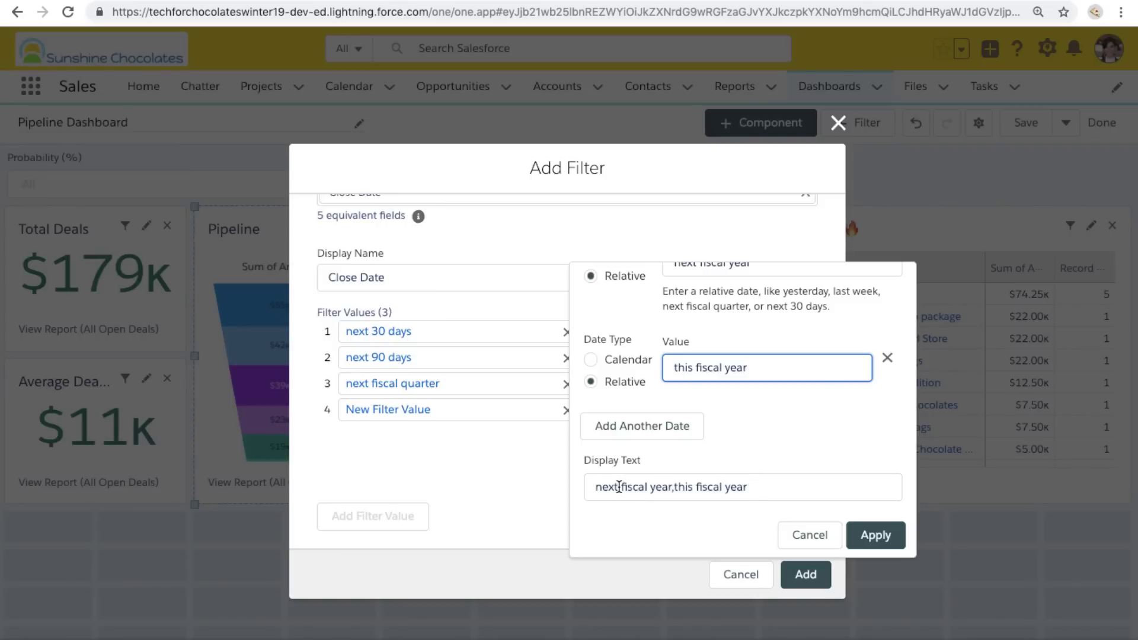
Label that value 'This and Next Fiscal Years' and add the Close Date filter
drag(620, 488, 772, 488)
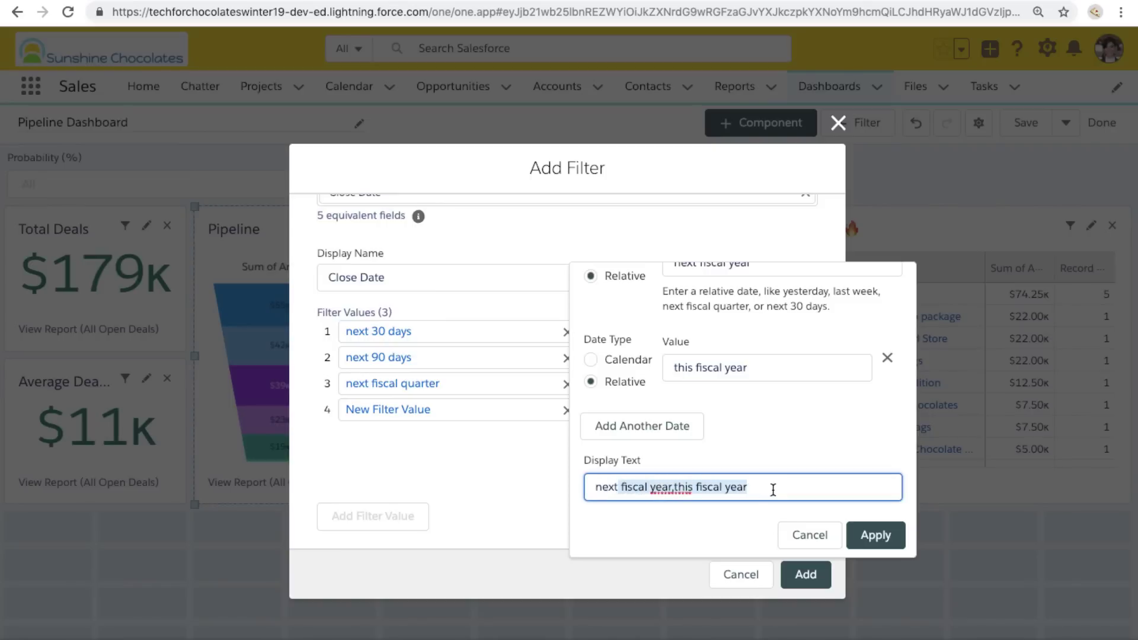
key(BackSpace)
key(BackSpace)
key(BackSpace)
key(BackSpace)
key(BackSpace)
key(BackSpace)
text(This )
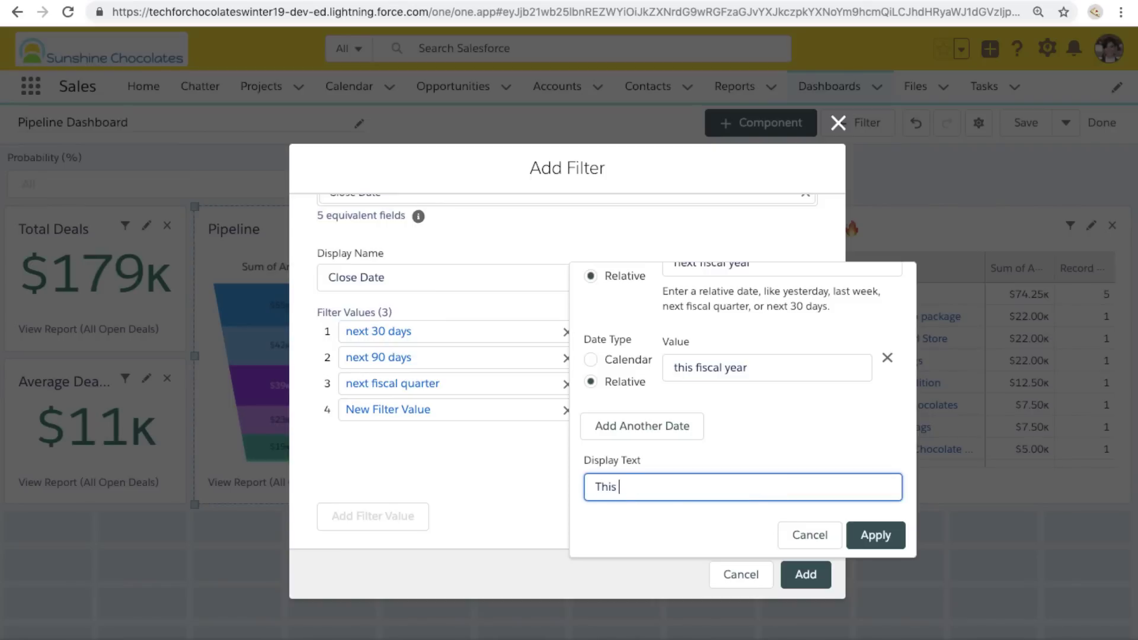
text(and Next Fiscal Years)
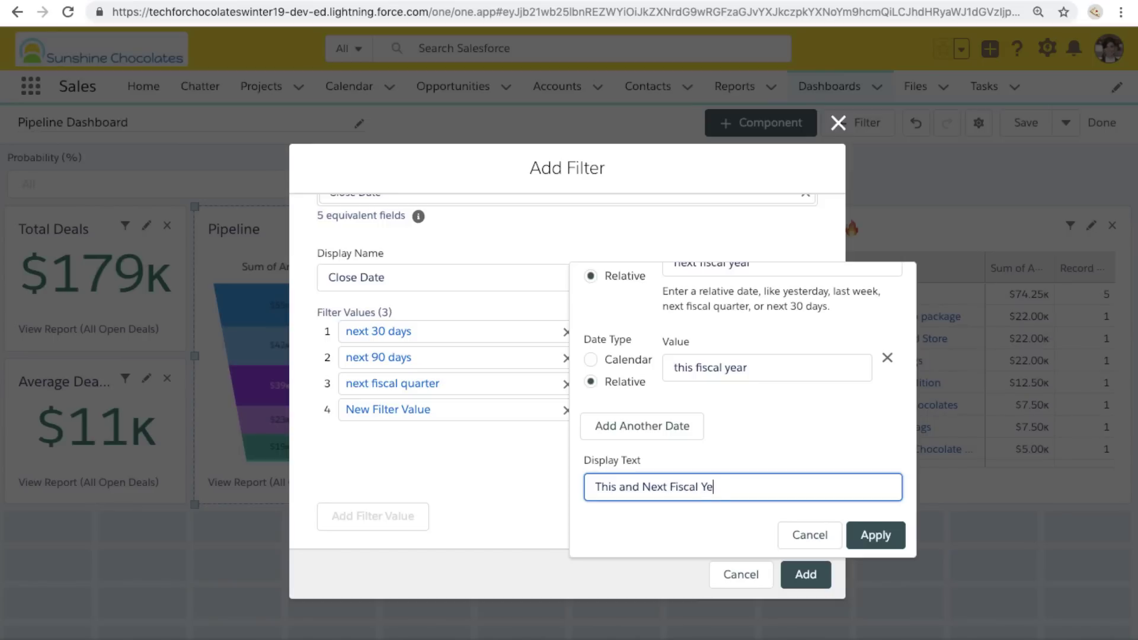
click(872, 537)
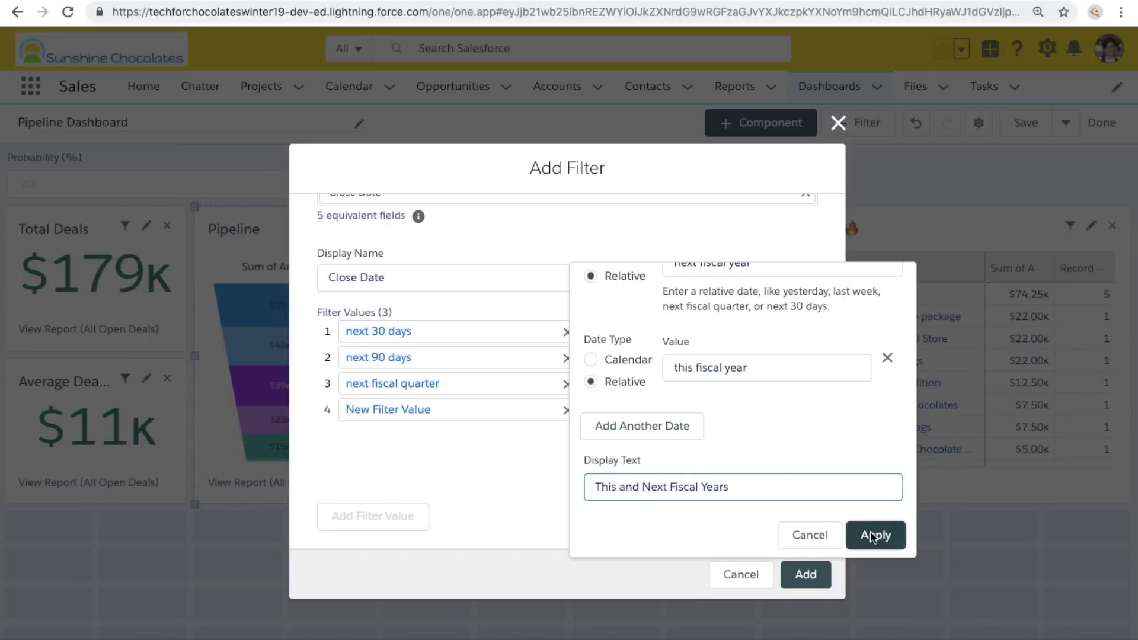
click(805, 561)
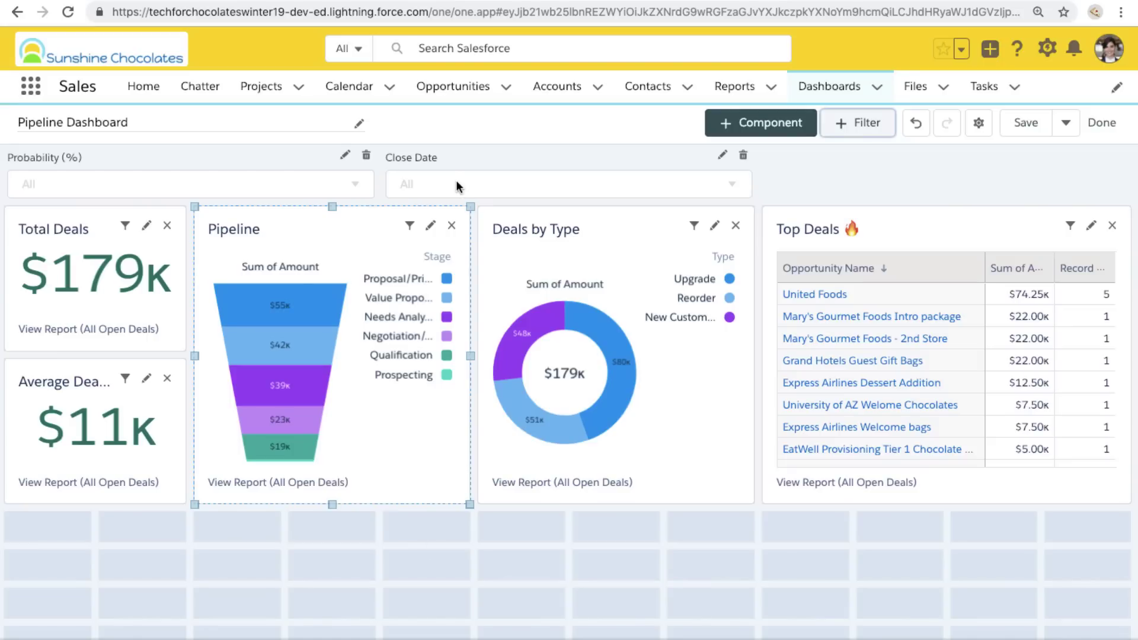
click(409, 228)
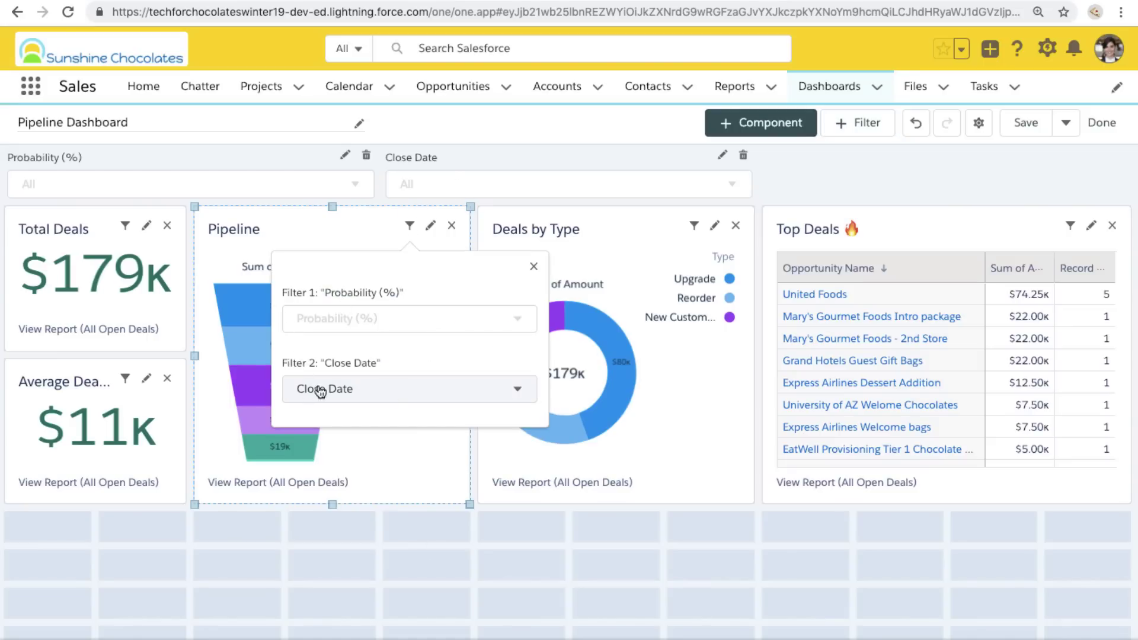
click(519, 397)
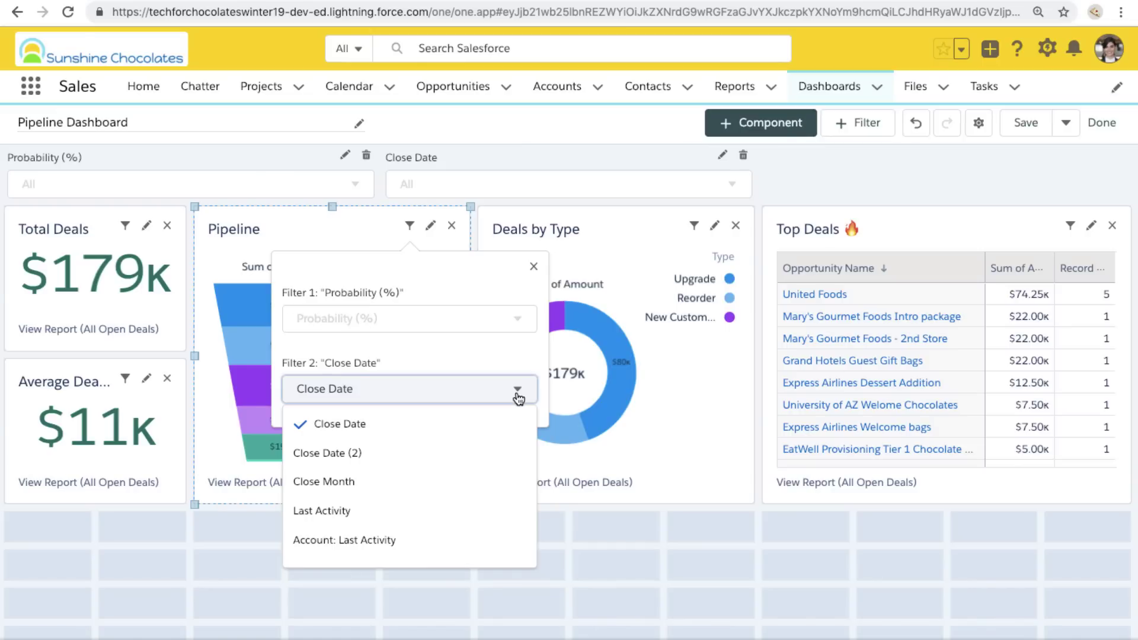
click(502, 347)
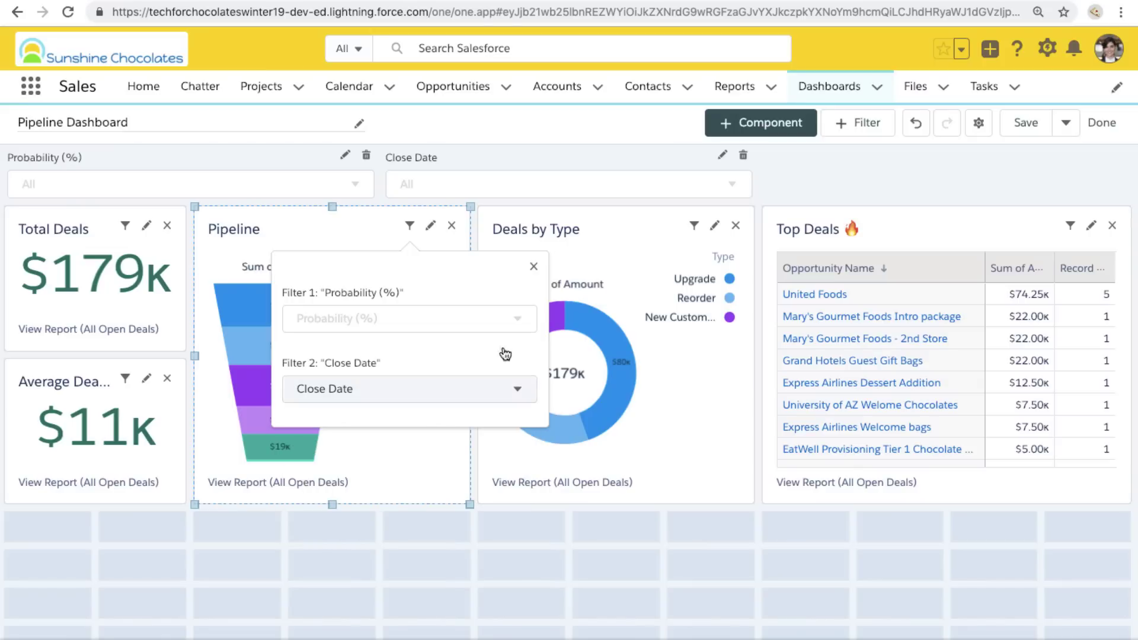
click(578, 546)
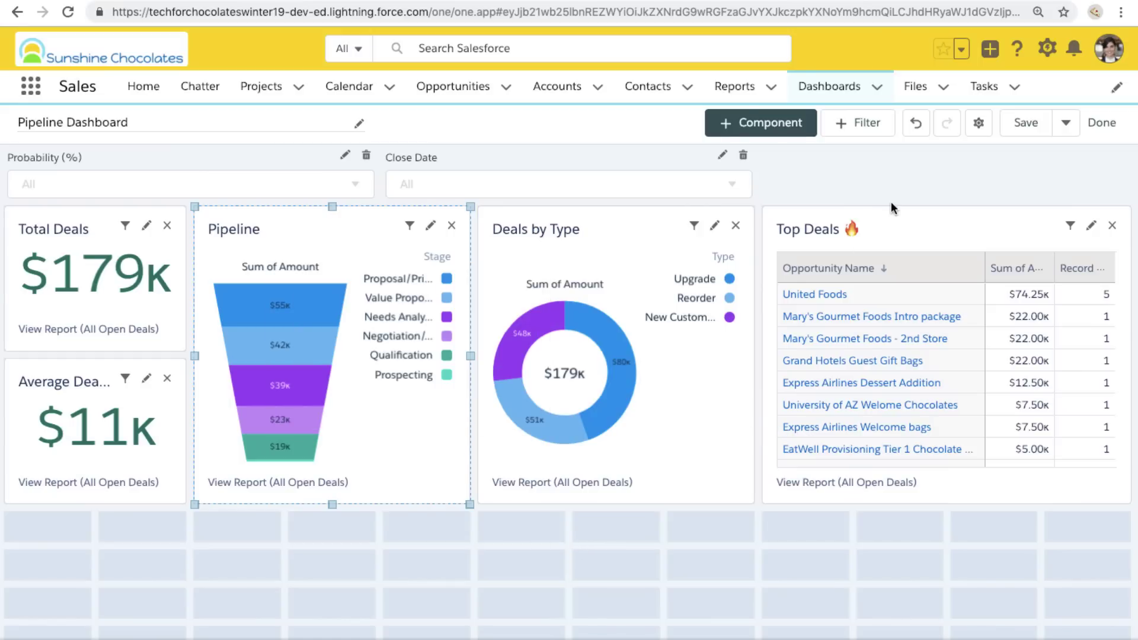
Save the Pipeline Dashboard and exit the editor with Done
click(1022, 119)
click(1096, 122)
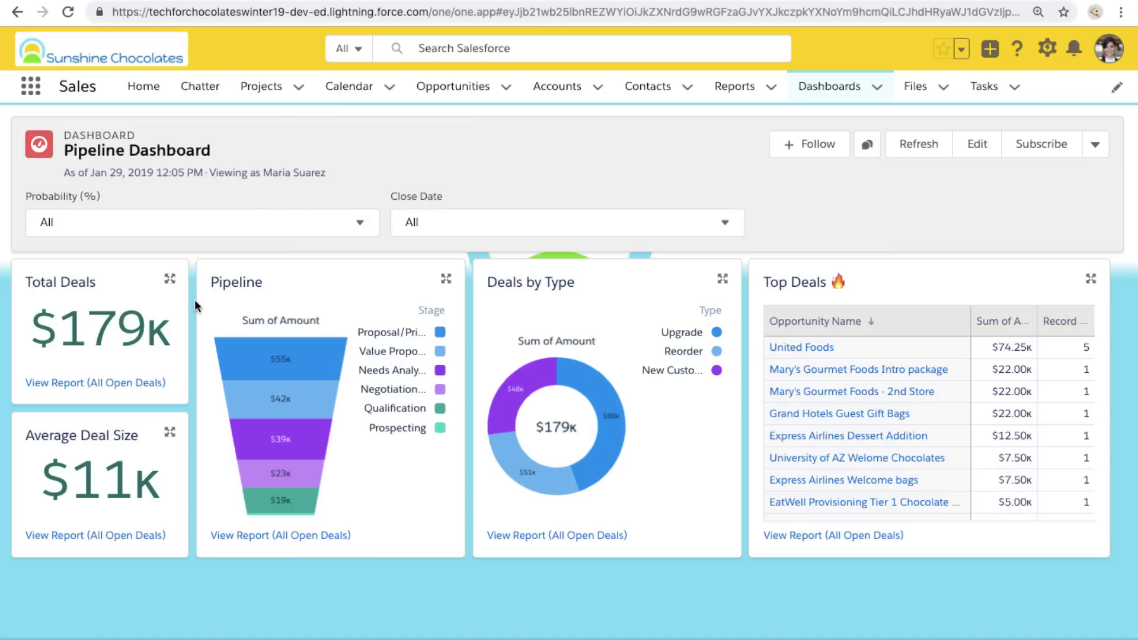
Set the Probability filter to >15 and Close Date to This and Next Fiscal Years
click(582, 230)
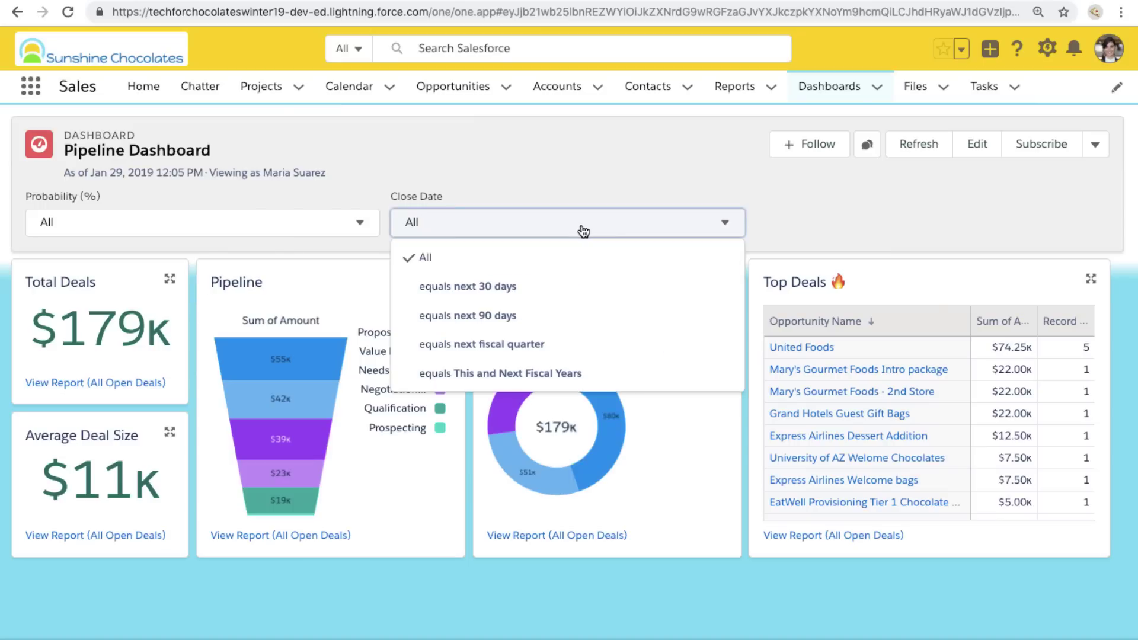
click(361, 229)
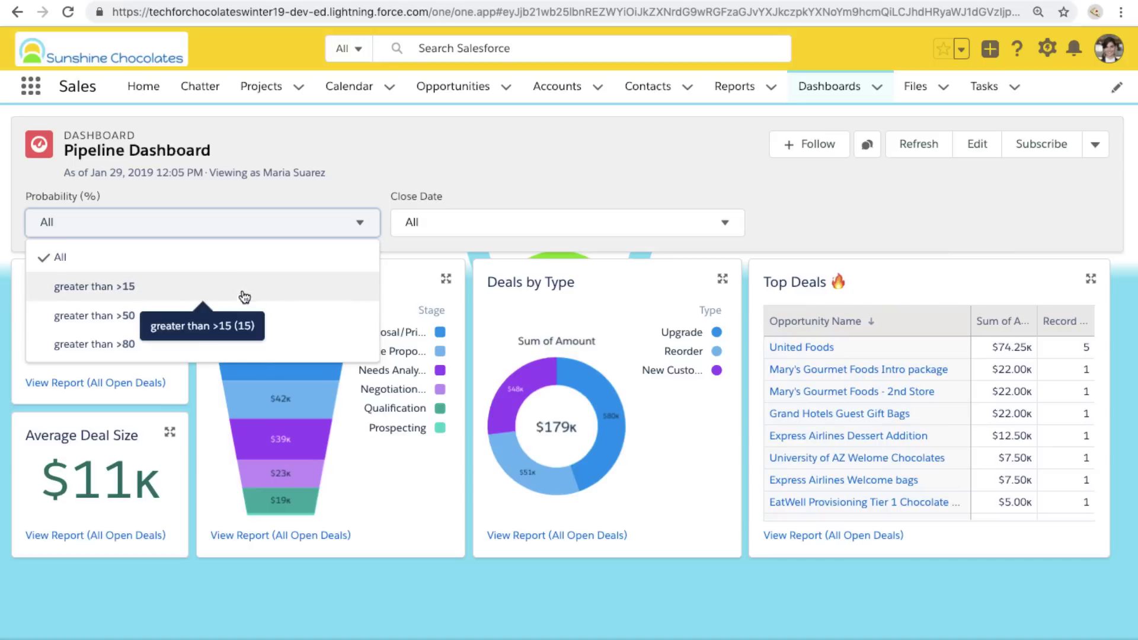
click(242, 288)
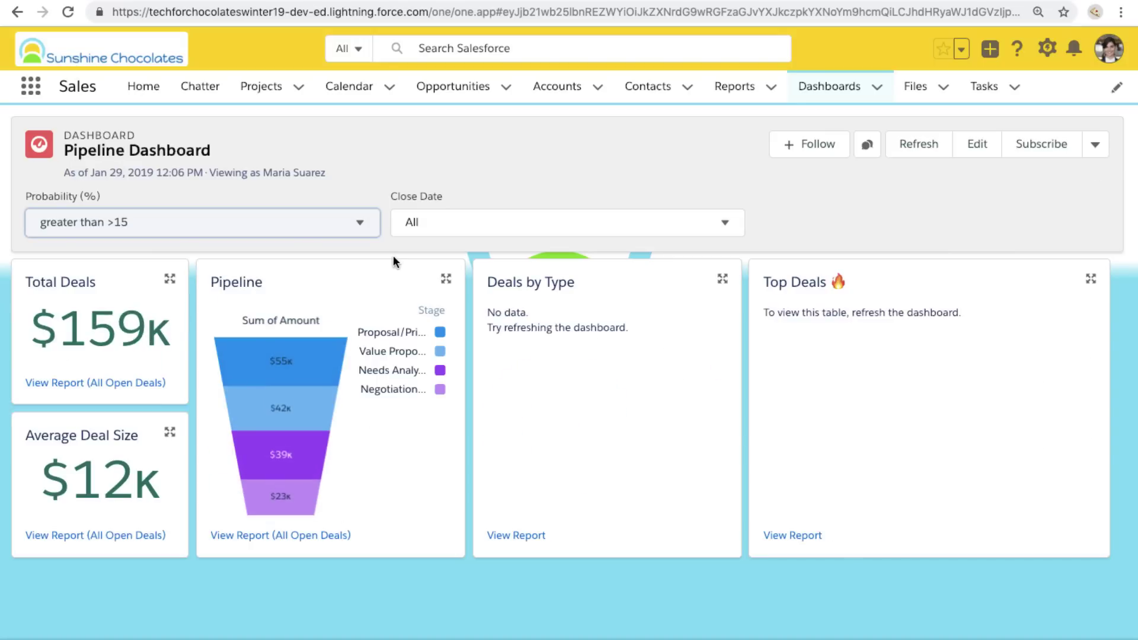
click(728, 223)
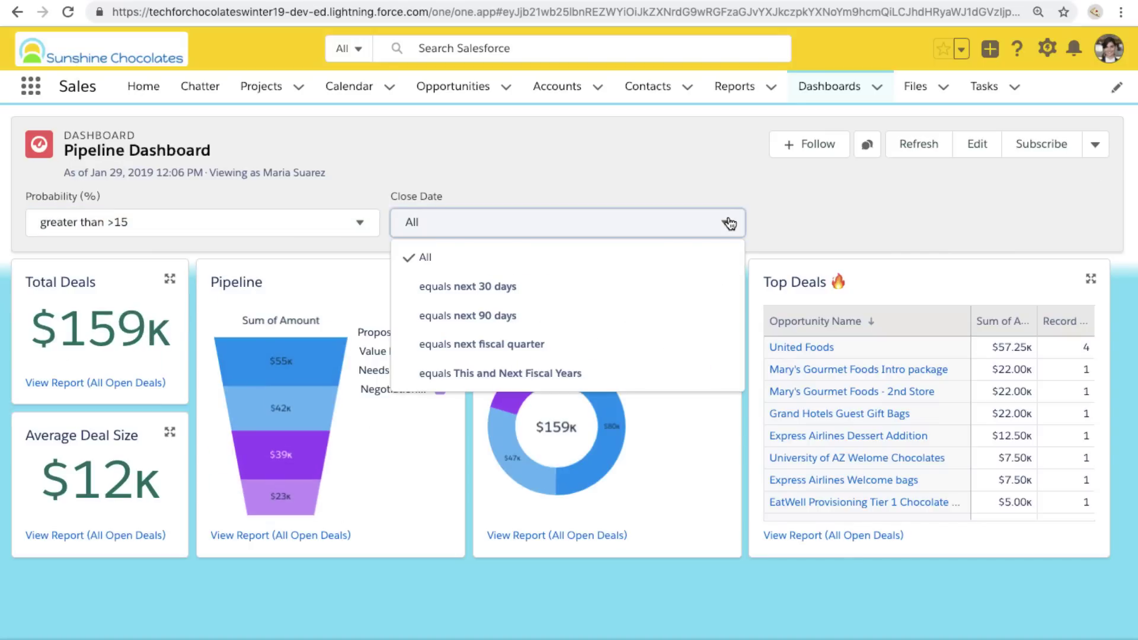
click(591, 372)
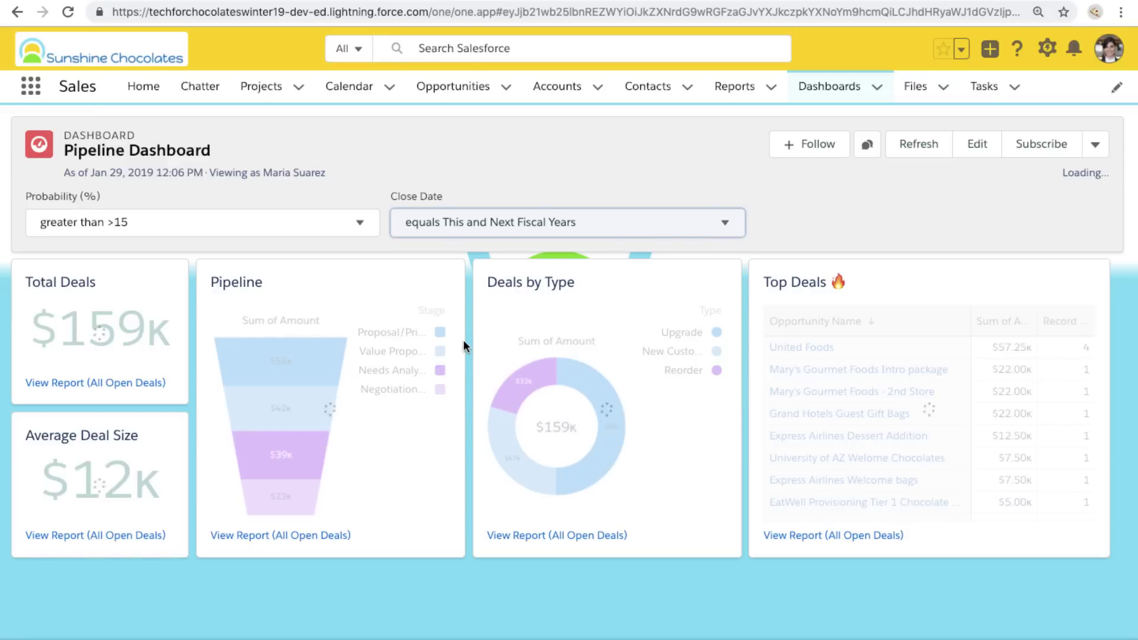